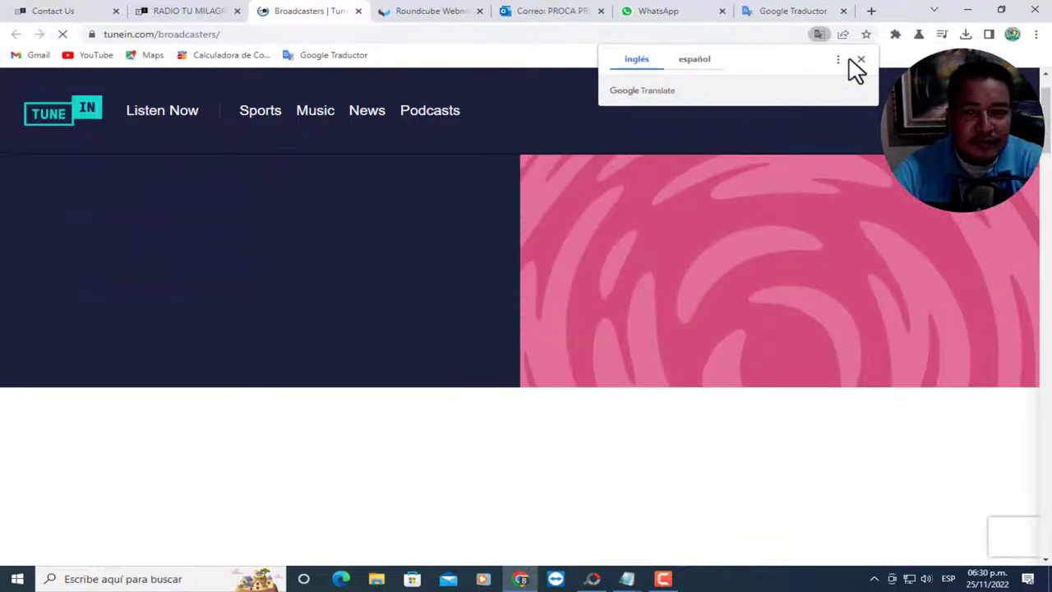
Step: Dismiss the translation prompt and open the Update Station form from the TuneIn broadcasters page
{"action": "left_click", "coordinate": [860, 59]}
{"action": "scroll", "coordinate": [454, 263], "scroll_direction": "down", "scroll_amount": 4}
{"action": "scroll", "coordinate": [447, 252], "scroll_direction": "up", "scroll_amount": 2}
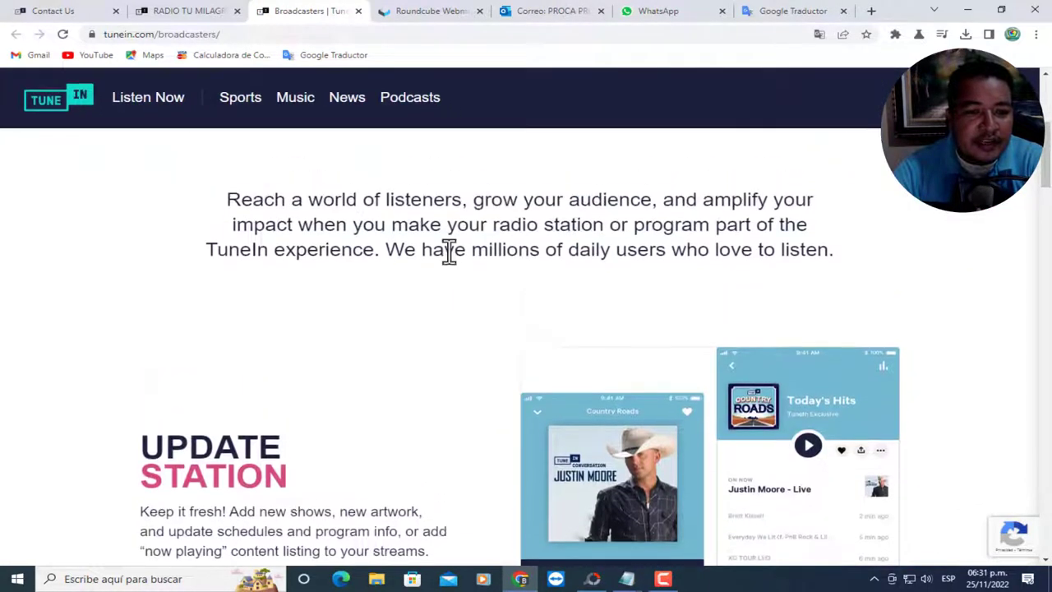
{"action": "scroll", "coordinate": [446, 252], "scroll_direction": "down", "scroll_amount": 3}
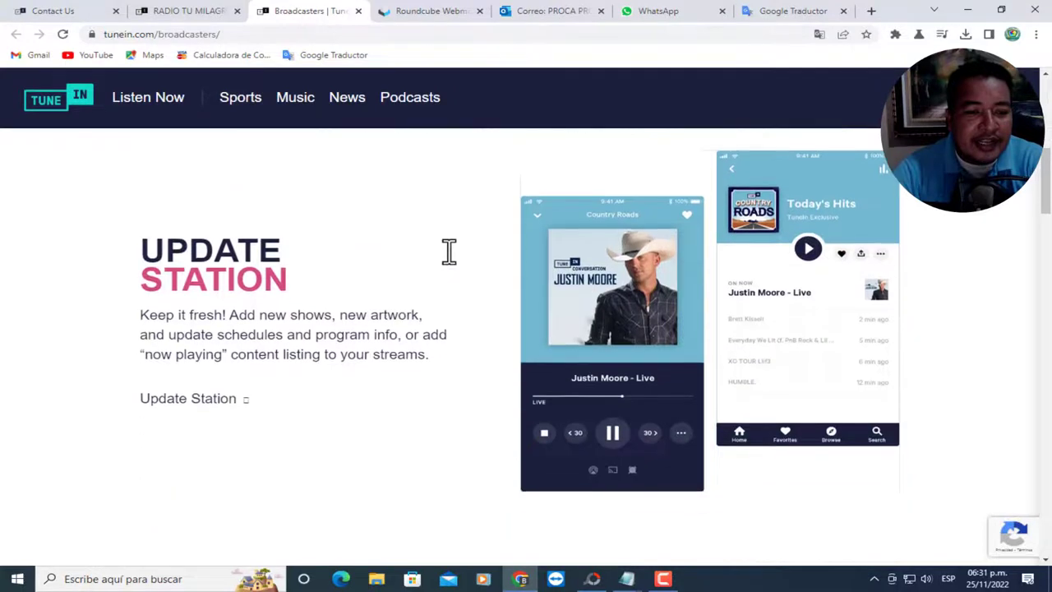
{"action": "left_click", "coordinate": [219, 415]}
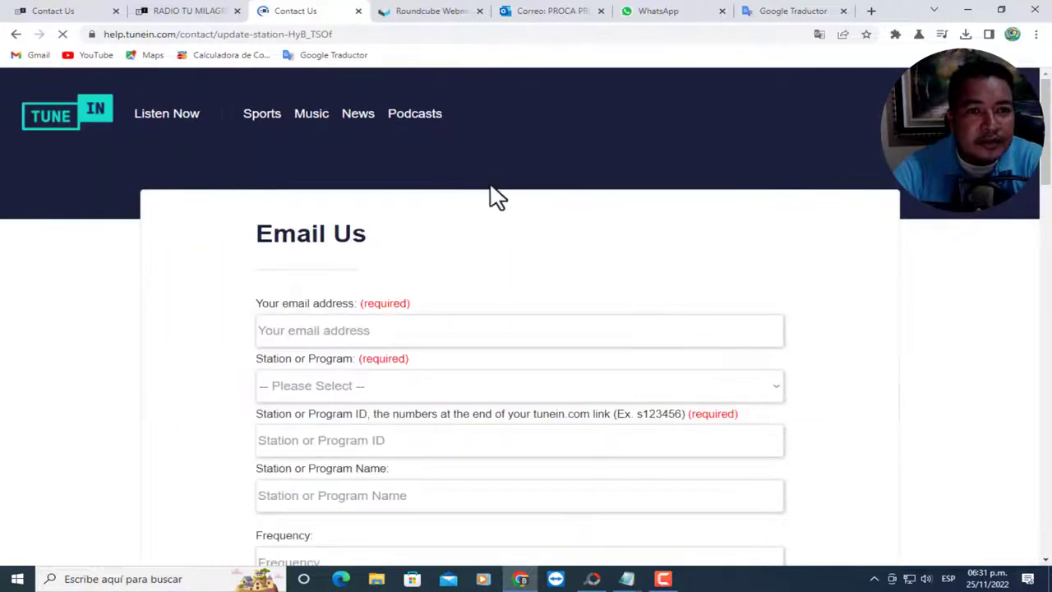
Step: Look through the fields of the Email Us form, from the email address down to the attachments and city
{"action": "scroll", "coordinate": [770, 263], "scroll_direction": "down", "scroll_amount": 2}
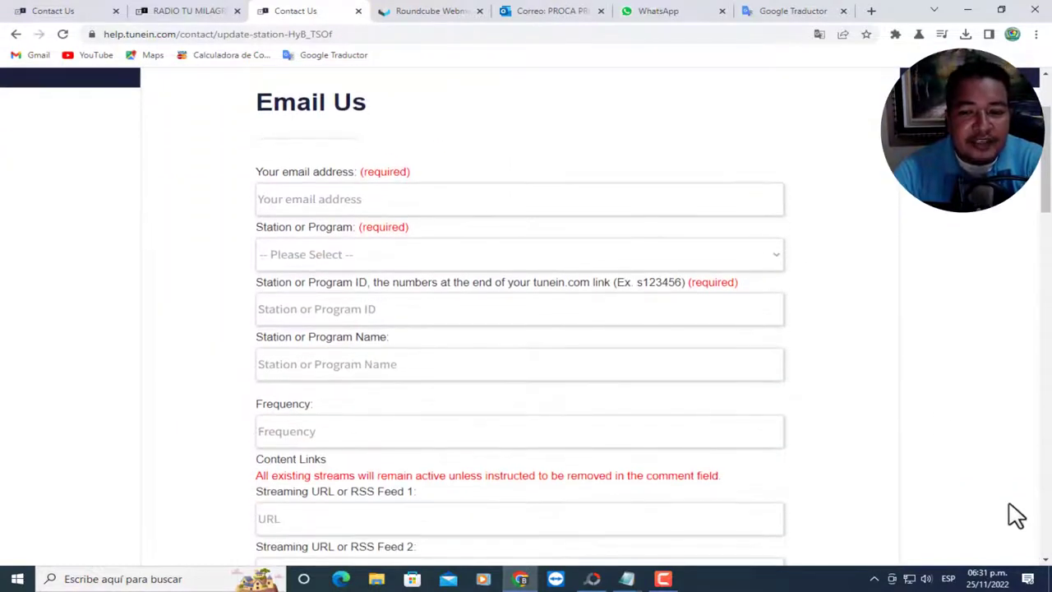
{"action": "scroll", "coordinate": [559, 258], "scroll_direction": "down", "scroll_amount": 1}
{"action": "scroll", "coordinate": [765, 263], "scroll_direction": "down", "scroll_amount": 5}
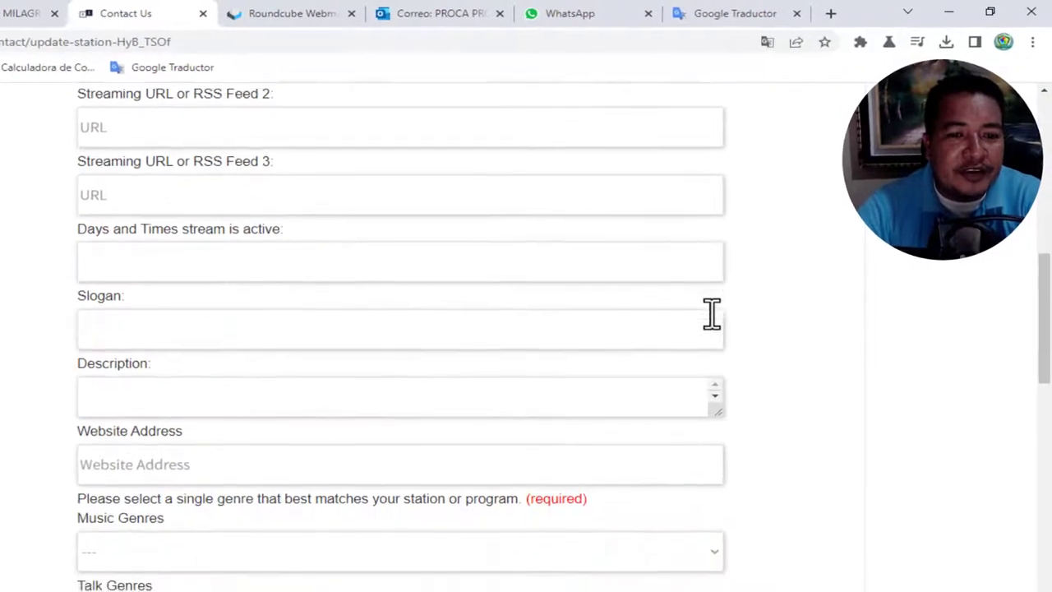
{"action": "scroll", "coordinate": [711, 312], "scroll_direction": "down", "scroll_amount": 6}
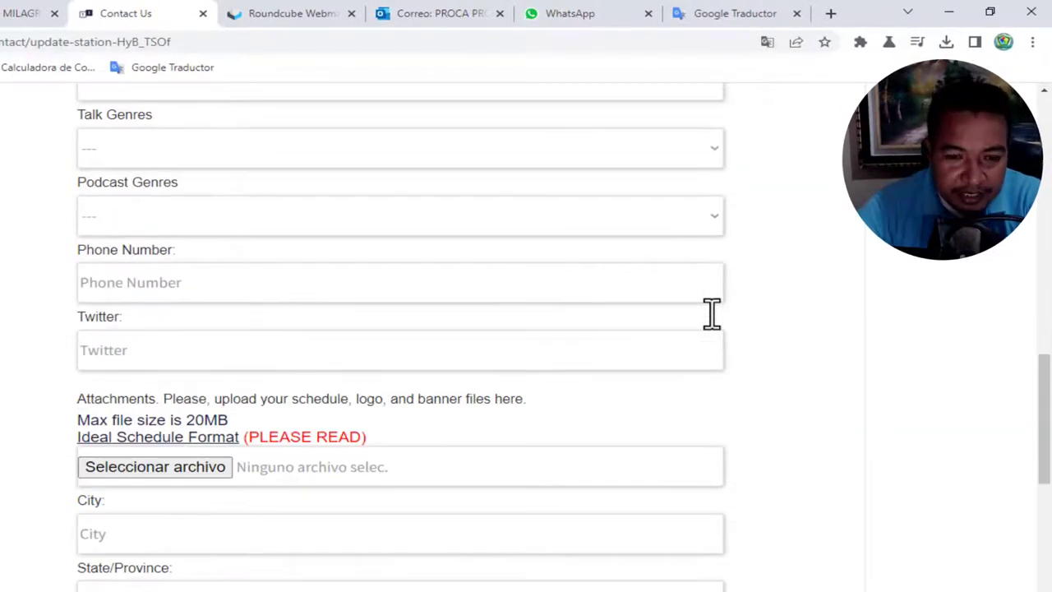
{"action": "scroll", "coordinate": [712, 312], "scroll_direction": "up", "scroll_amount": 7}
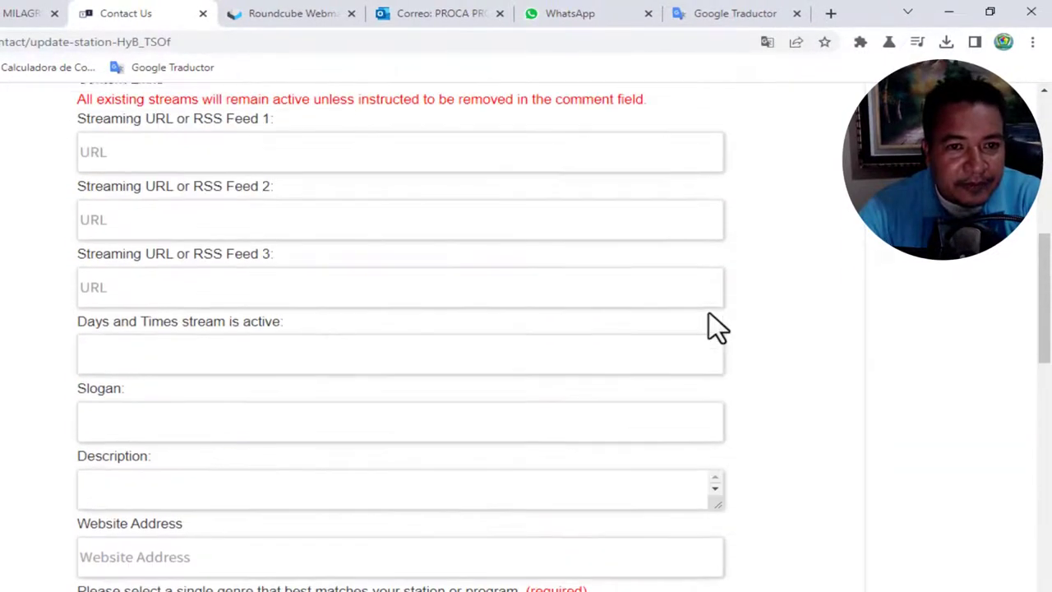
{"action": "scroll", "coordinate": [709, 313], "scroll_direction": "up", "scroll_amount": 6}
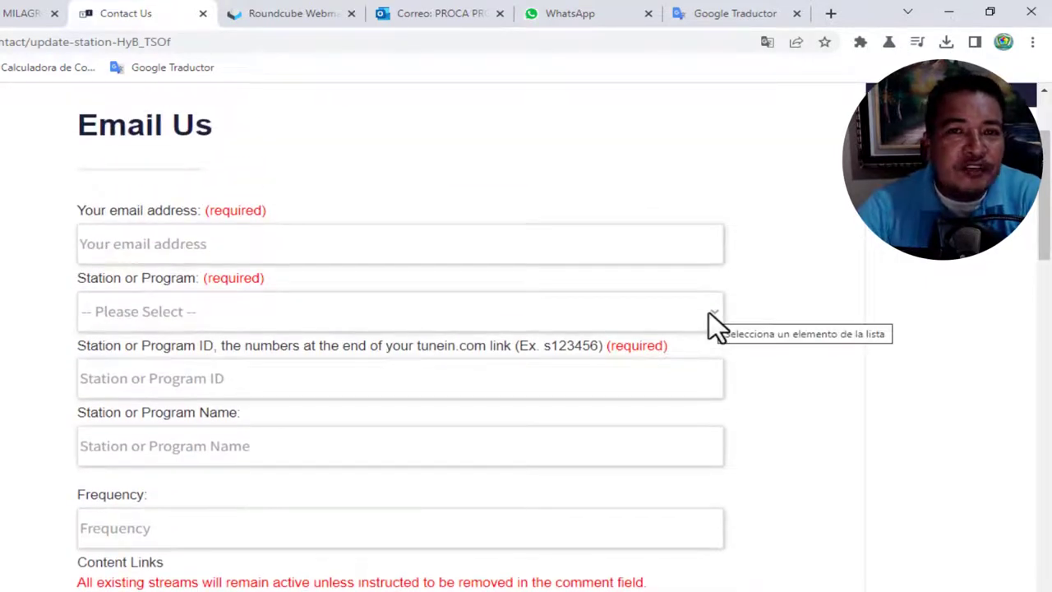
Step: Copy the station's contact email from the RADIO TU MILAGRO ES HOY page on TuneIn
{"action": "left_click", "coordinate": [6, 15]}
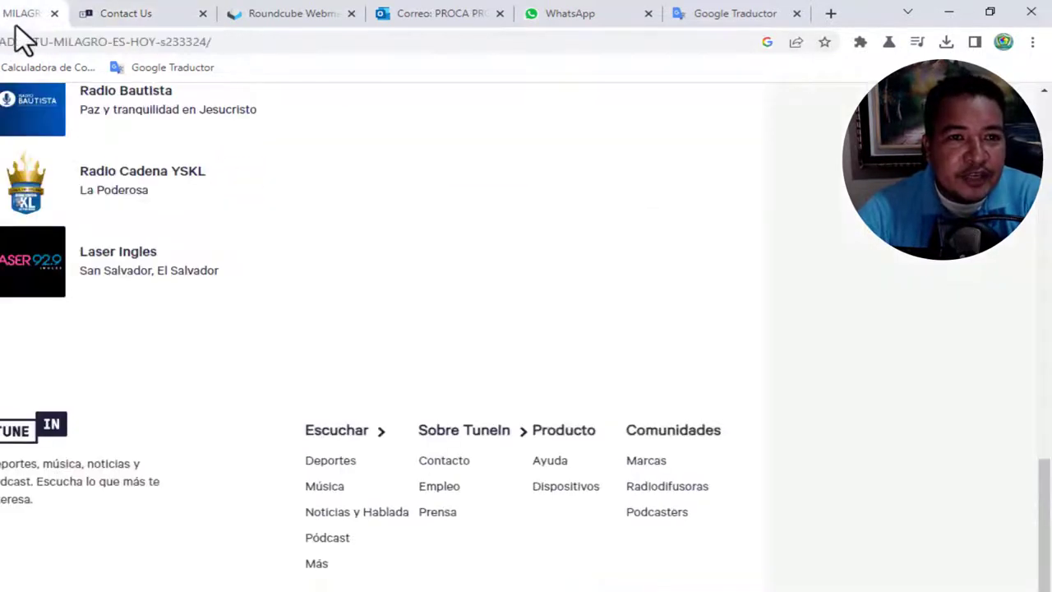
{"action": "scroll", "coordinate": [183, 223], "scroll_direction": "up", "scroll_amount": 4}
{"action": "scroll", "coordinate": [182, 224], "scroll_direction": "up", "scroll_amount": 4}
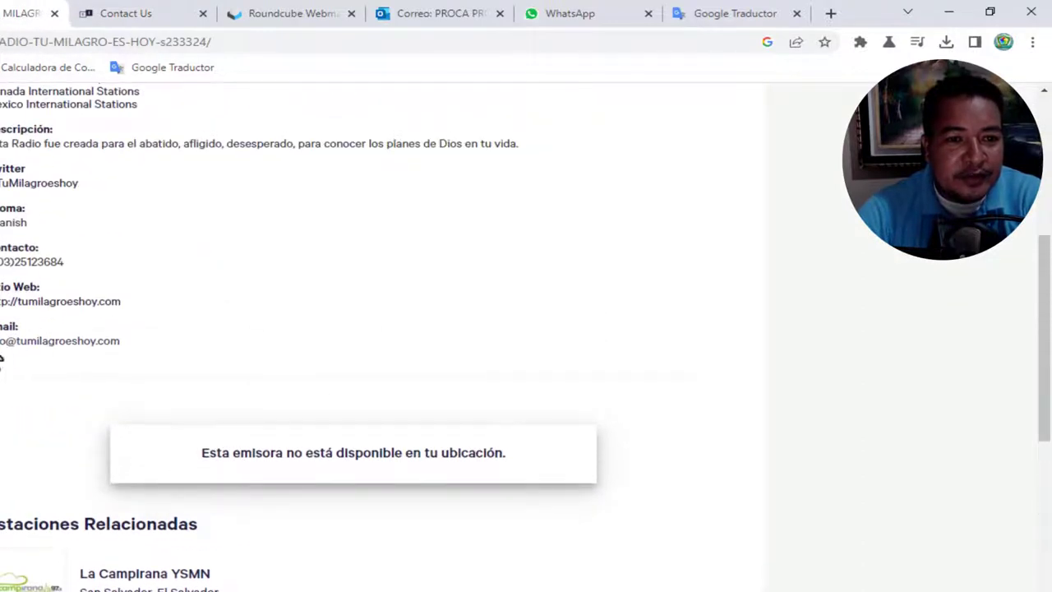
{"action": "left_click_drag", "start_coordinate": [1, 340], "coordinate": [120, 342]}
{"action": "key", "text": "ctrl+c"}
{"action": "right_click", "coordinate": [119, 346]}
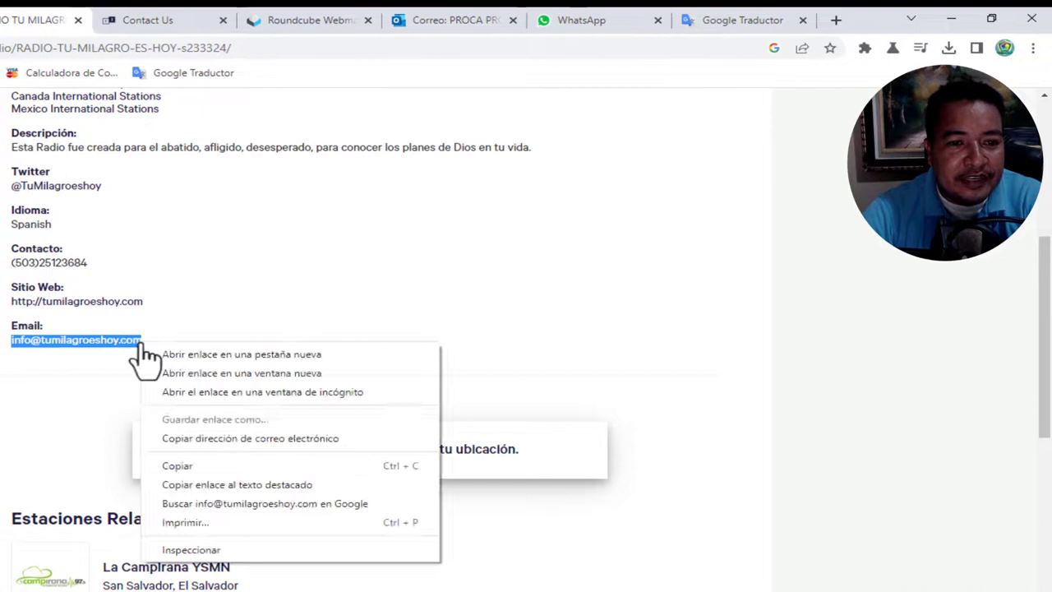
{"action": "left_click", "coordinate": [177, 465]}
Step: Paste the contact email into the form's email address field and set Station or Program to Station
{"action": "left_click", "coordinate": [186, 24]}
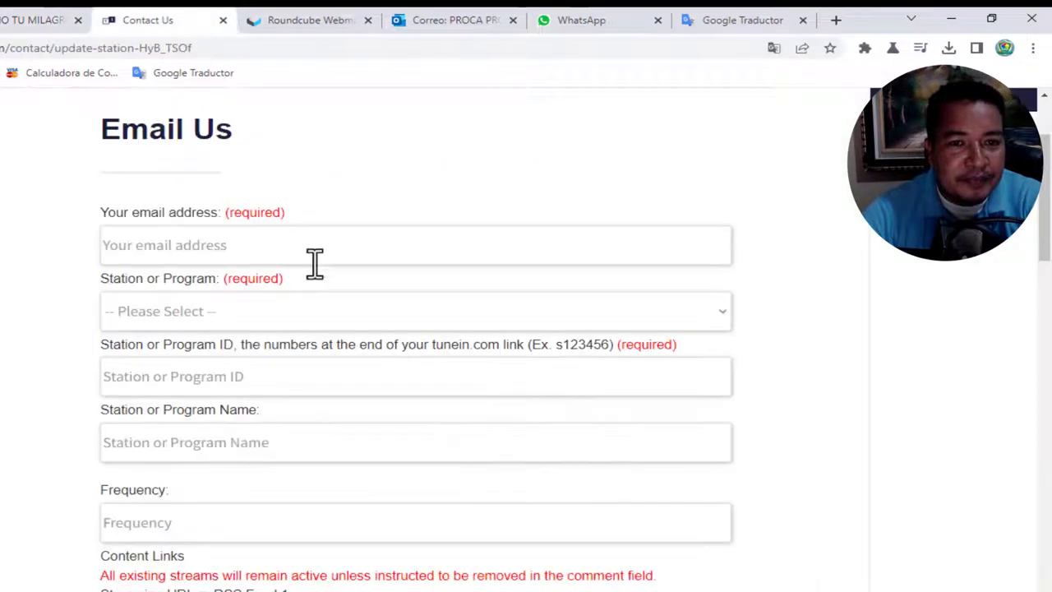
{"action": "right_click", "coordinate": [181, 242]}
{"action": "left_click", "coordinate": [218, 368]}
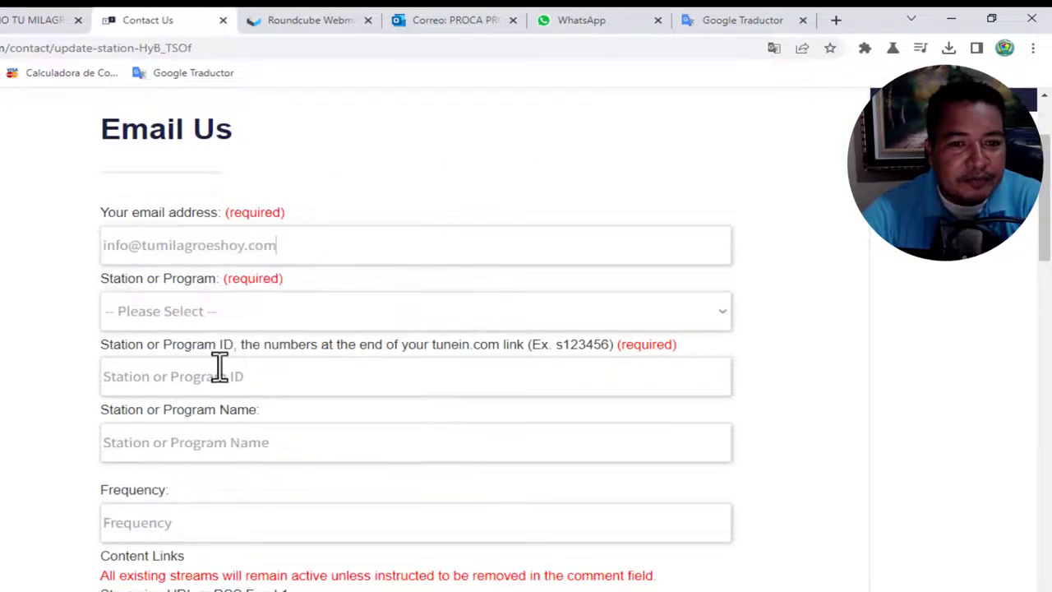
{"action": "left_click", "coordinate": [193, 313]}
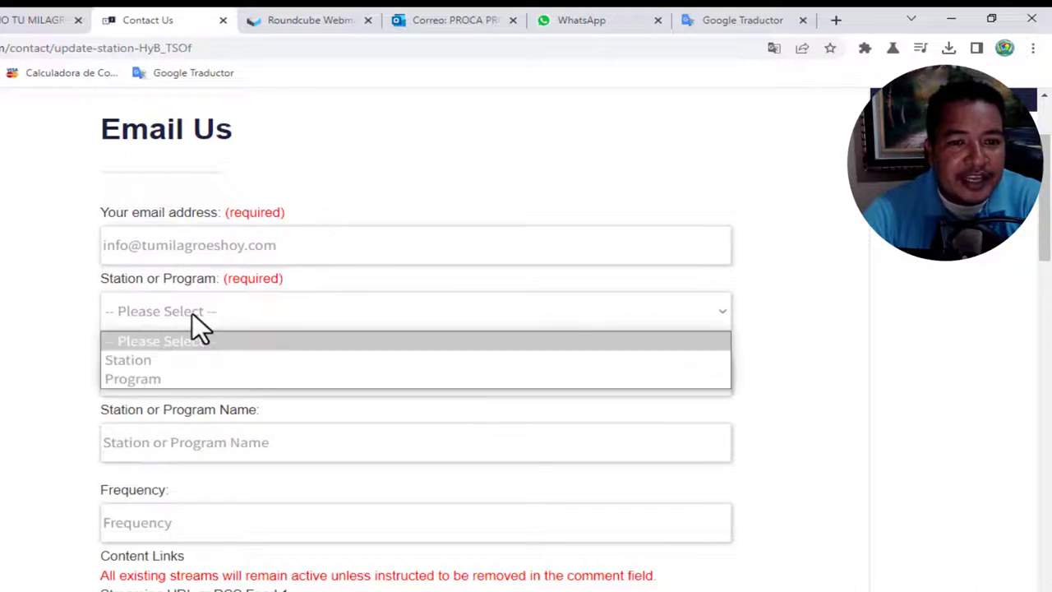
{"action": "left_click", "coordinate": [137, 363]}
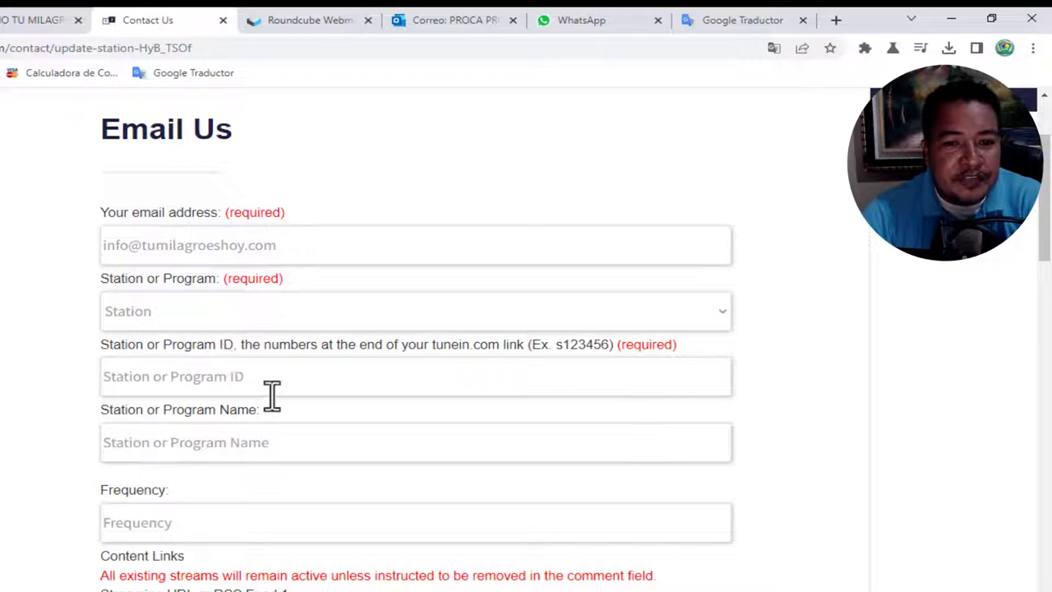
Step: Copy the station ID s233324 from the station page's web address into the form's Station or Program ID field
{"action": "left_click", "coordinate": [244, 379]}
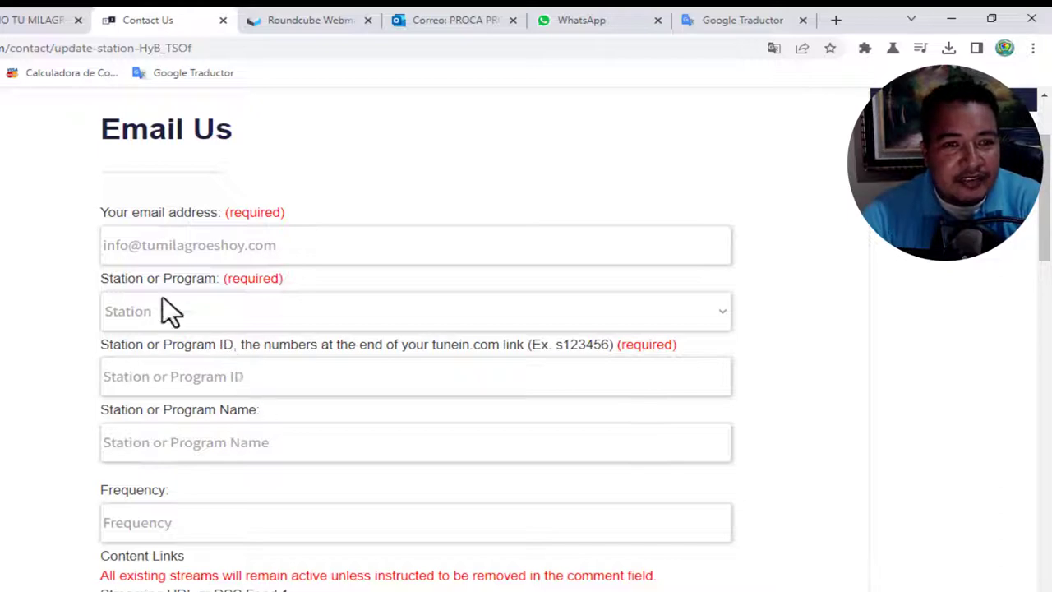
{"action": "left_click", "coordinate": [39, 23]}
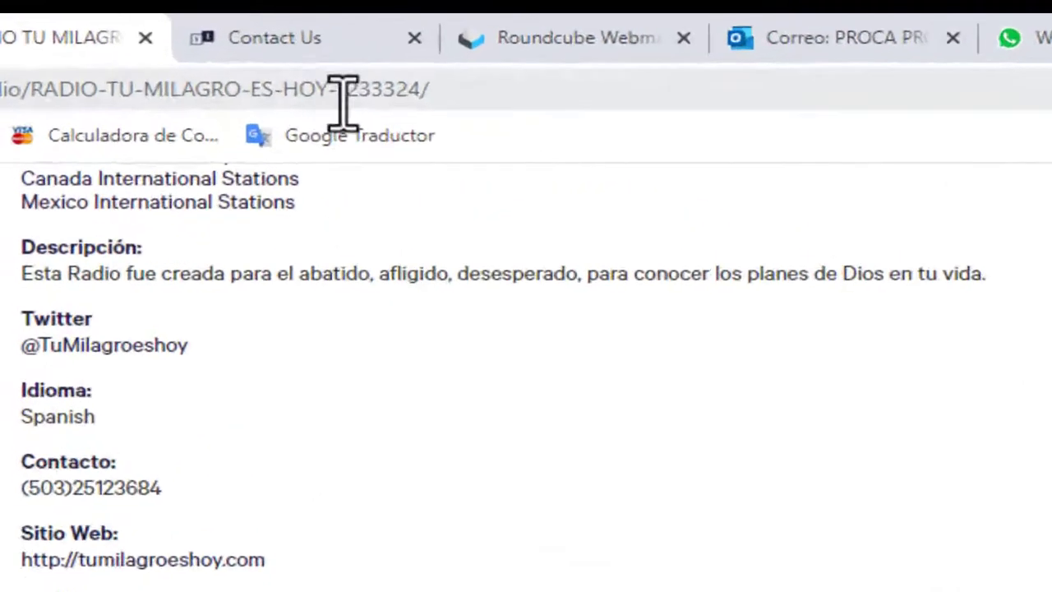
{"action": "left_click_drag", "start_coordinate": [461, 123], "coordinate": [573, 123]}
{"action": "right_click", "coordinate": [573, 123]}
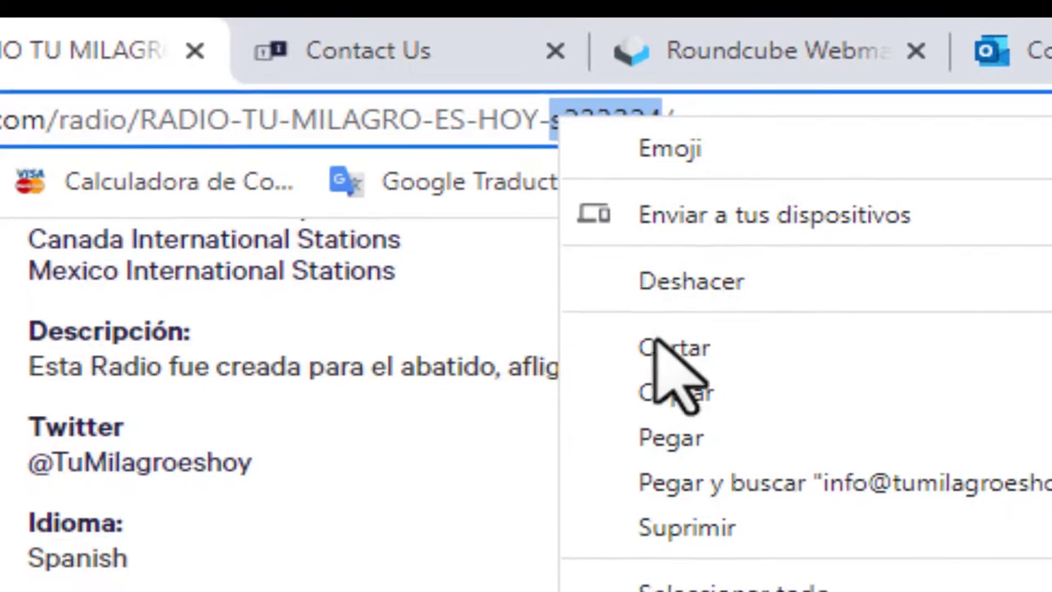
{"action": "left_click", "coordinate": [670, 390]}
{"action": "left_click", "coordinate": [152, 25]}
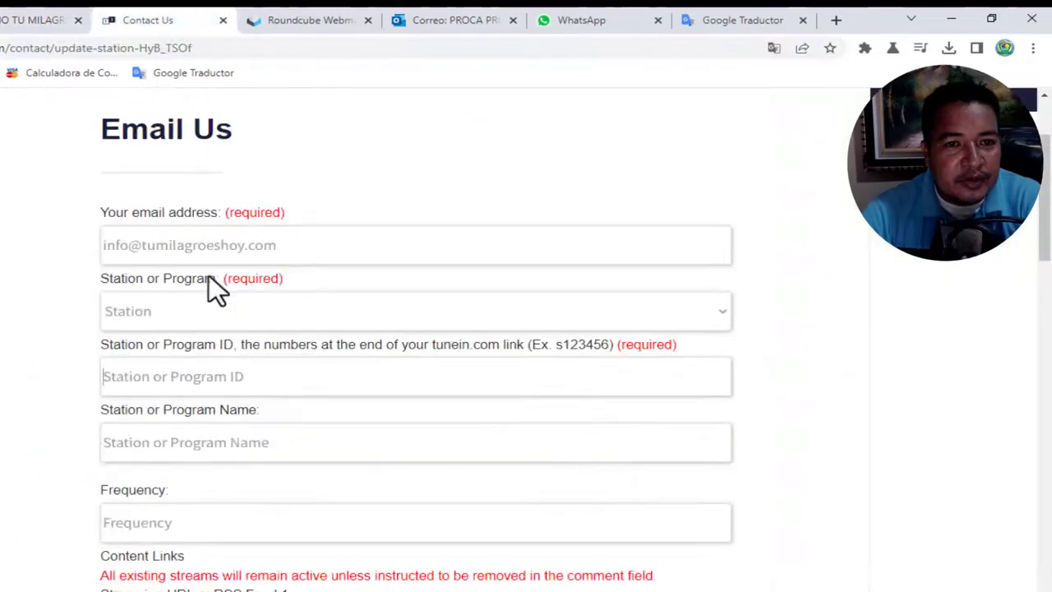
{"action": "right_click", "coordinate": [136, 380]}
{"action": "left_click", "coordinate": [175, 498]}
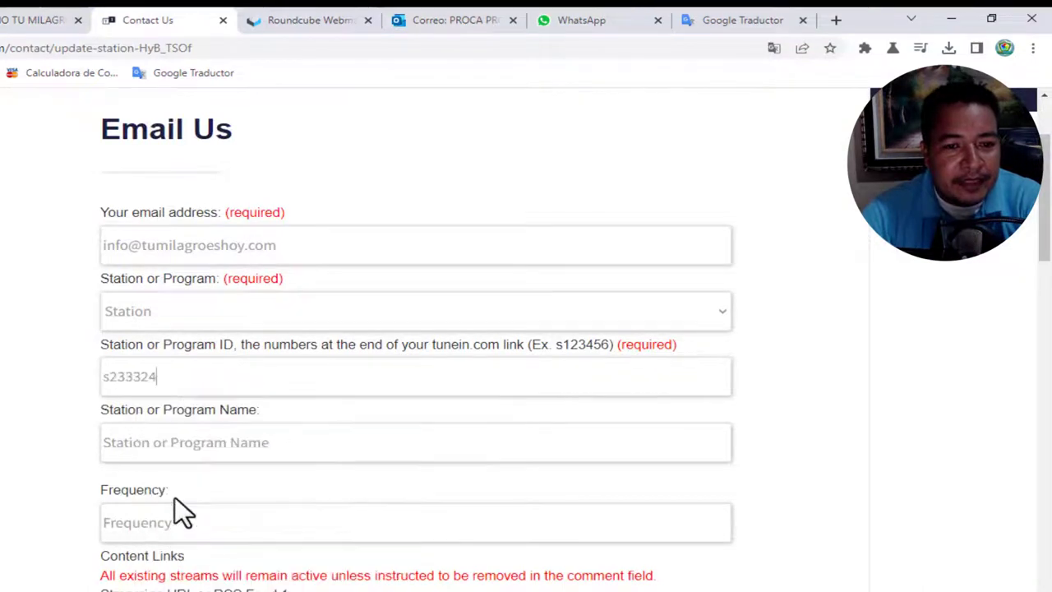
Step: Check the station's name on its TuneIn page against the form's Station or Program Name field
{"action": "scroll", "coordinate": [84, 377], "scroll_direction": "down", "scroll_amount": 2}
{"action": "left_click", "coordinate": [157, 287]}
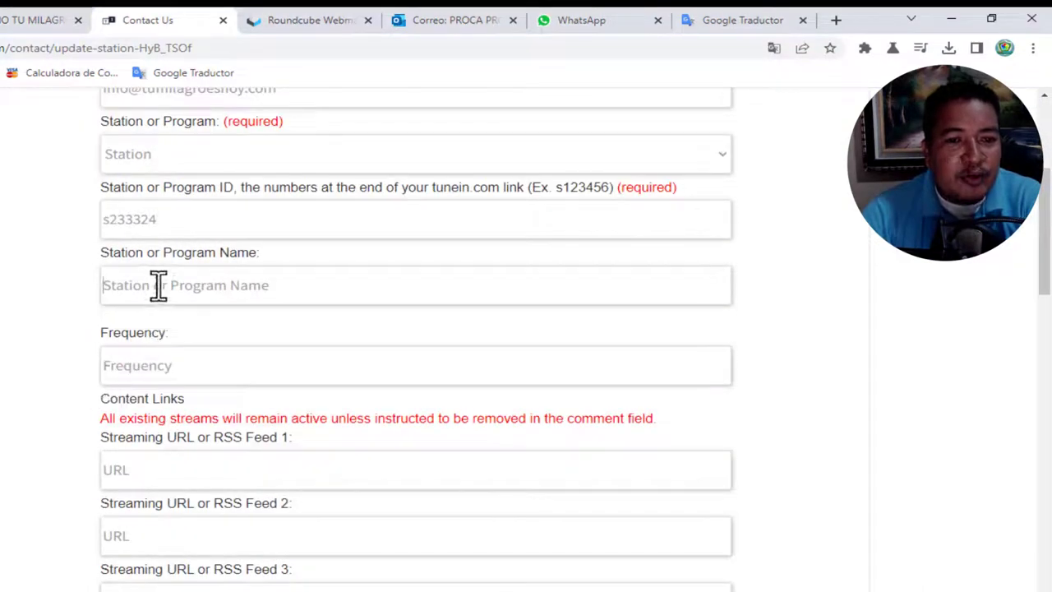
{"action": "left_click", "coordinate": [33, 22]}
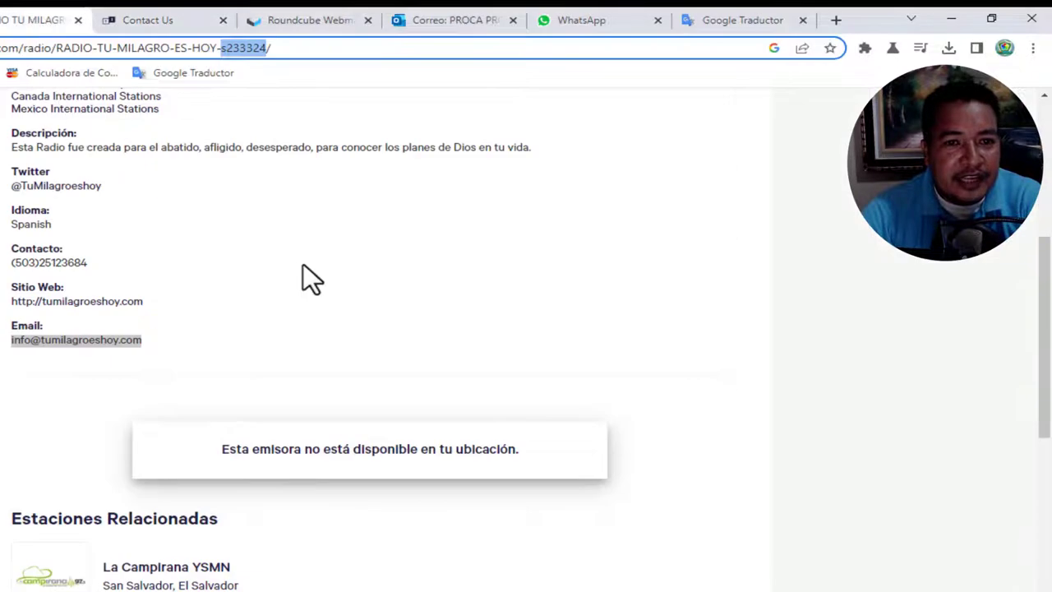
{"action": "scroll", "coordinate": [301, 277], "scroll_direction": "up", "scroll_amount": 5}
{"action": "left_click_drag", "start_coordinate": [177, 254], "coordinate": [421, 257]}
{"action": "left_click", "coordinate": [423, 258]}
{"action": "triple_click", "coordinate": [413, 256]}
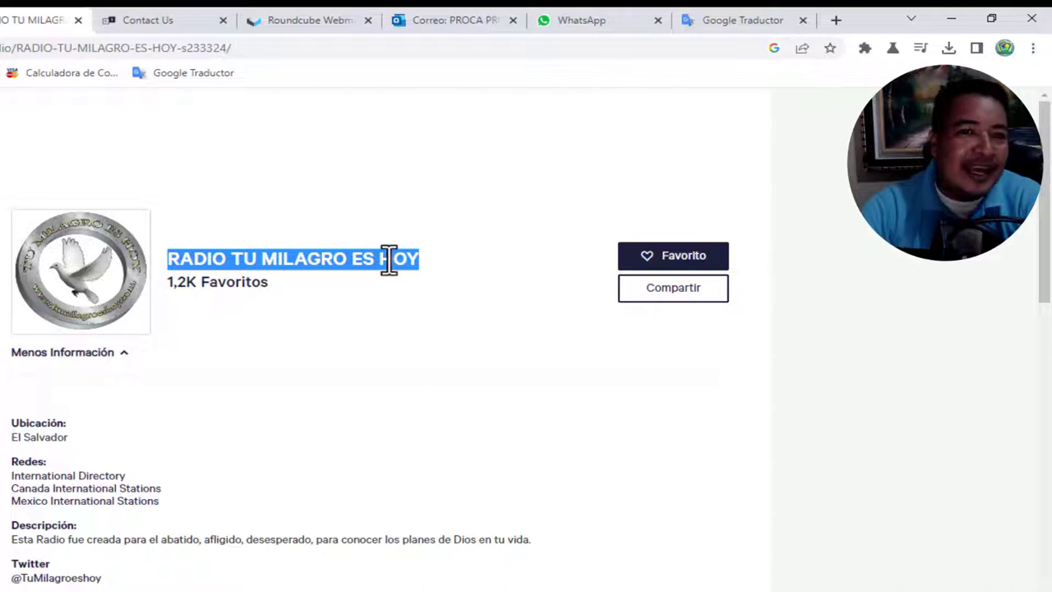
{"action": "left_click", "coordinate": [166, 22]}
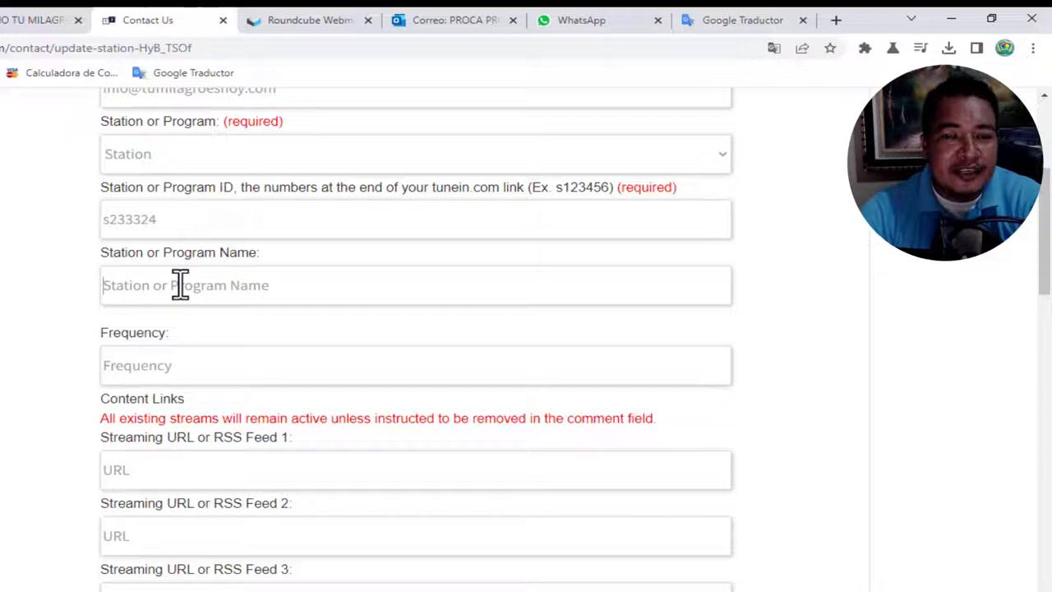
{"action": "scroll", "coordinate": [159, 286], "scroll_direction": "down", "scroll_amount": 4}
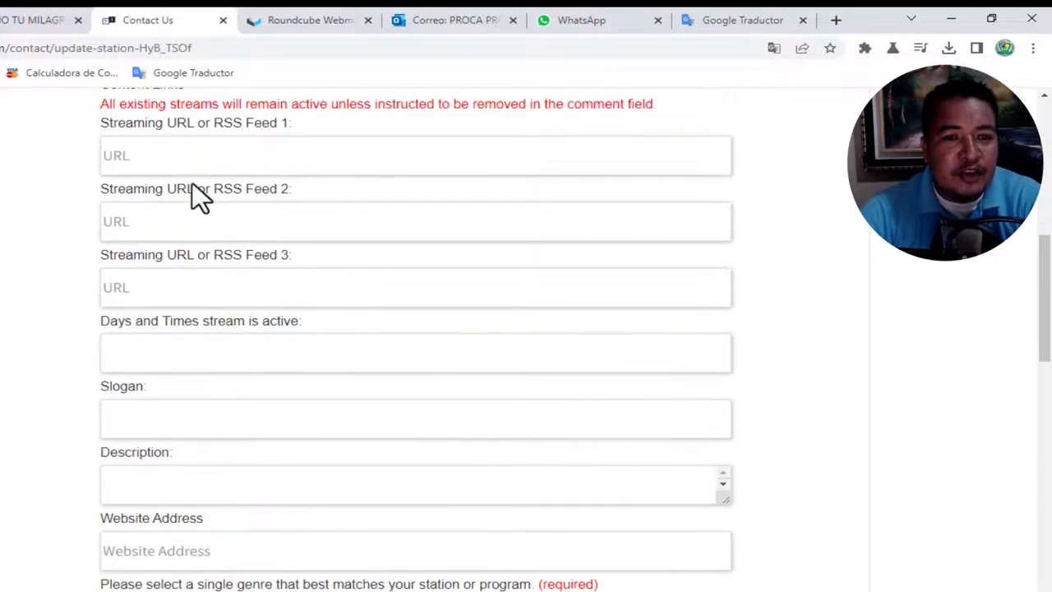
{"action": "scroll", "coordinate": [193, 183], "scroll_direction": "up", "scroll_amount": 3}
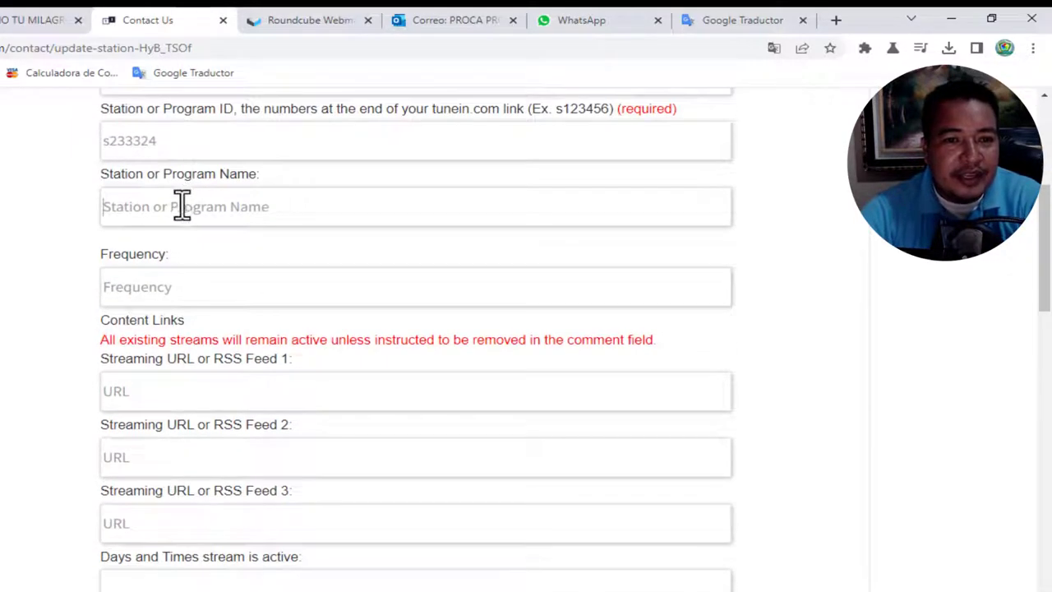
{"action": "left_click", "coordinate": [148, 285]}
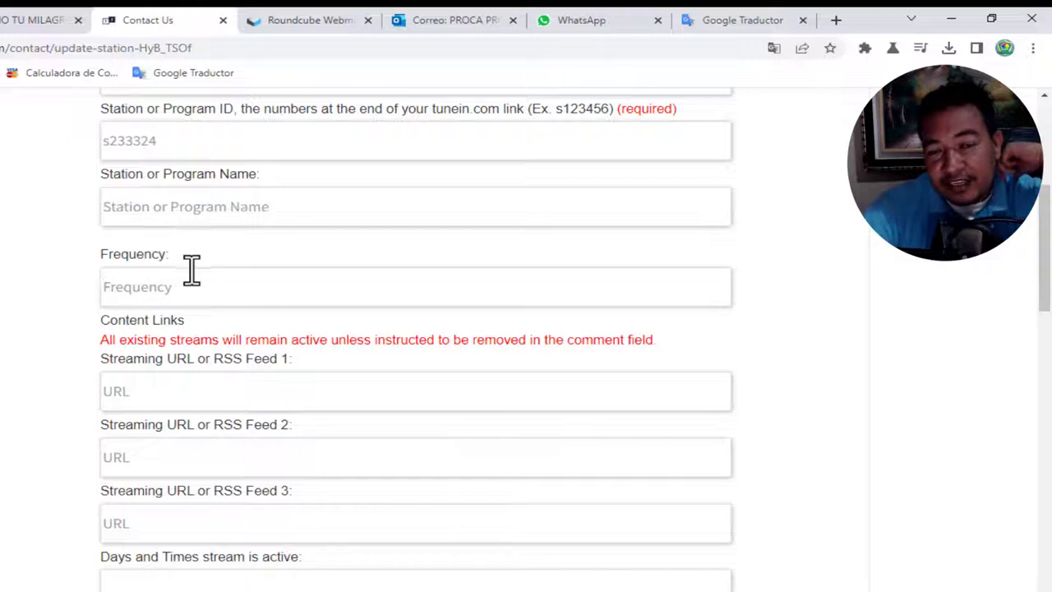
{"action": "scroll", "coordinate": [188, 294], "scroll_direction": "down", "scroll_amount": 2}
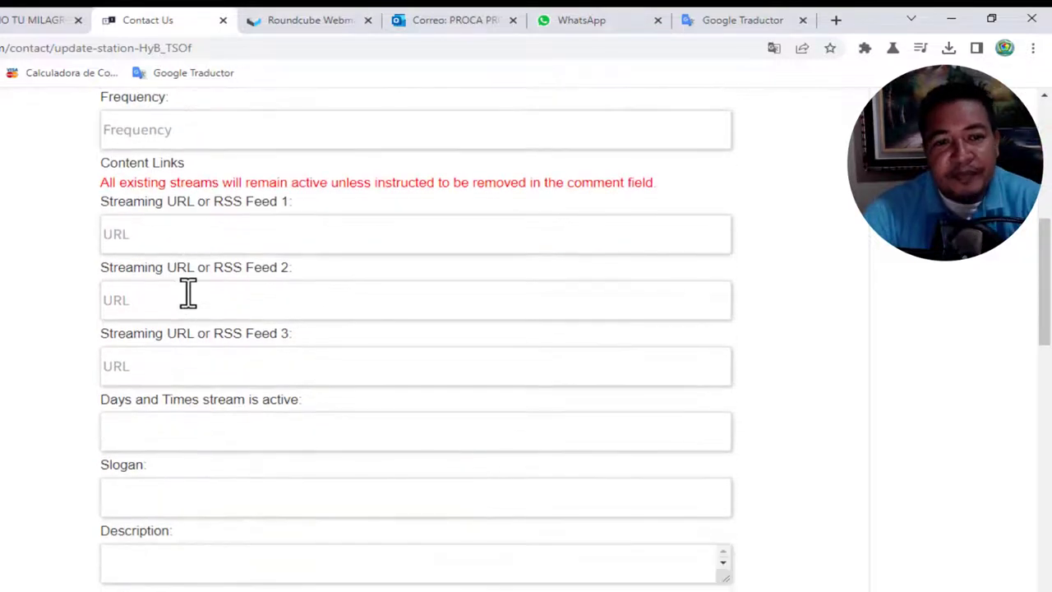
{"action": "left_click", "coordinate": [150, 238]}
{"action": "left_click", "coordinate": [543, 591]}
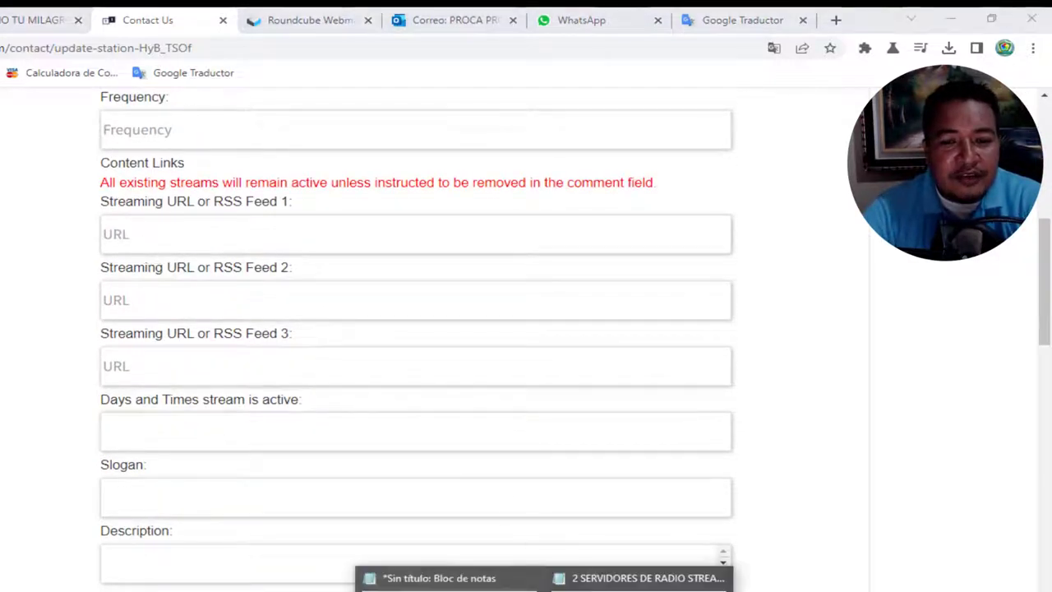
{"action": "left_click", "coordinate": [439, 577]}
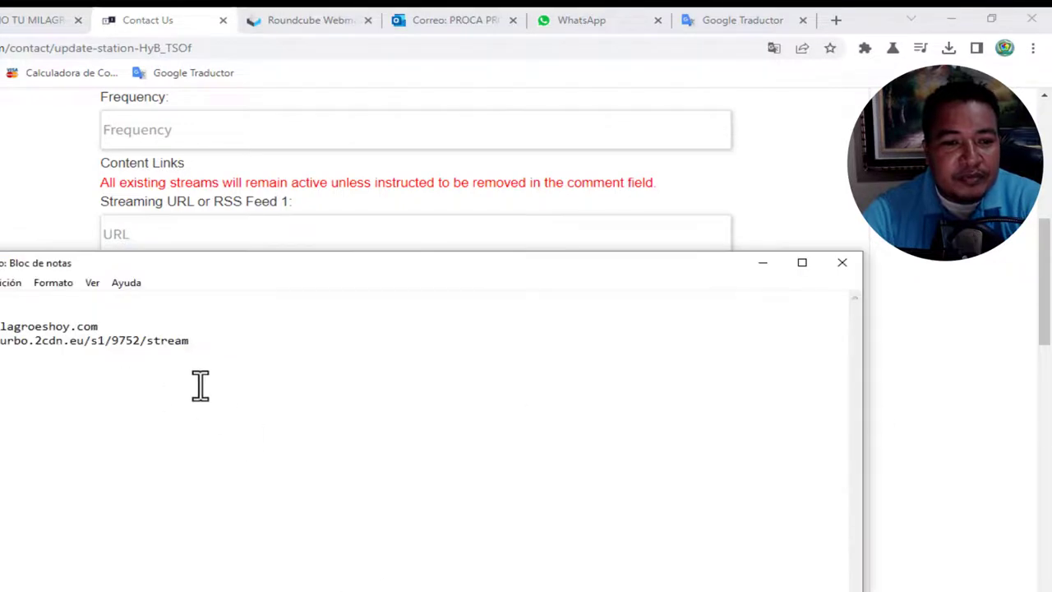
{"action": "left_click", "coordinate": [200, 386]}
{"action": "mouse_move", "coordinate": [2, 340]}
{"action": "left_mouse_down"}
{"action": "mouse_move", "coordinate": [197, 345]}
{"action": "mouse_move", "coordinate": [0, 340]}
{"action": "left_mouse_up"}
{"action": "right_click", "coordinate": [198, 346]}
{"action": "left_click", "coordinate": [191, 340]}
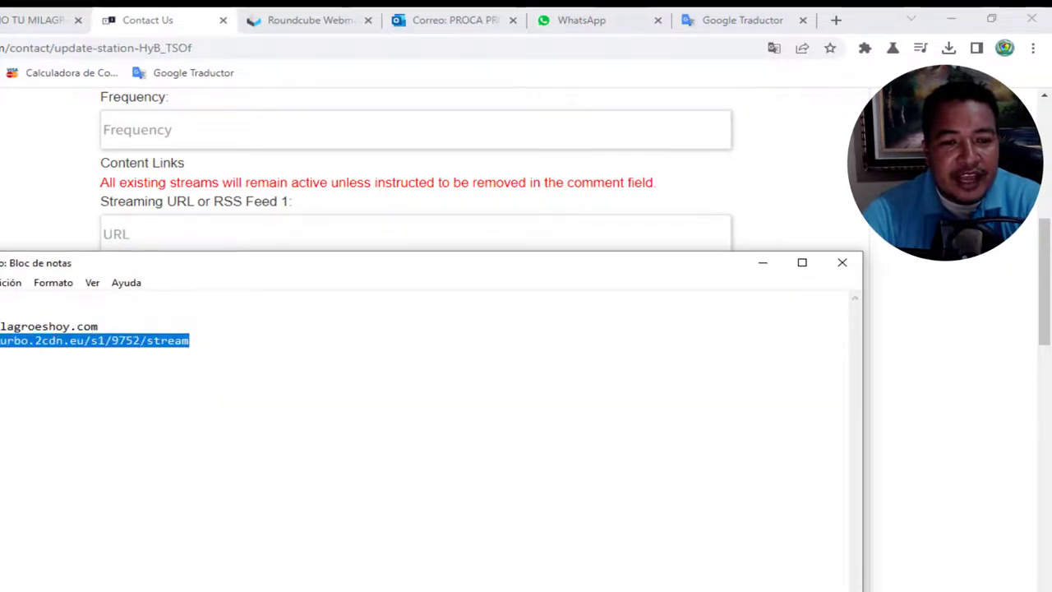
{"action": "right_click", "coordinate": [2, 340]}
{"action": "left_click", "coordinate": [49, 391]}
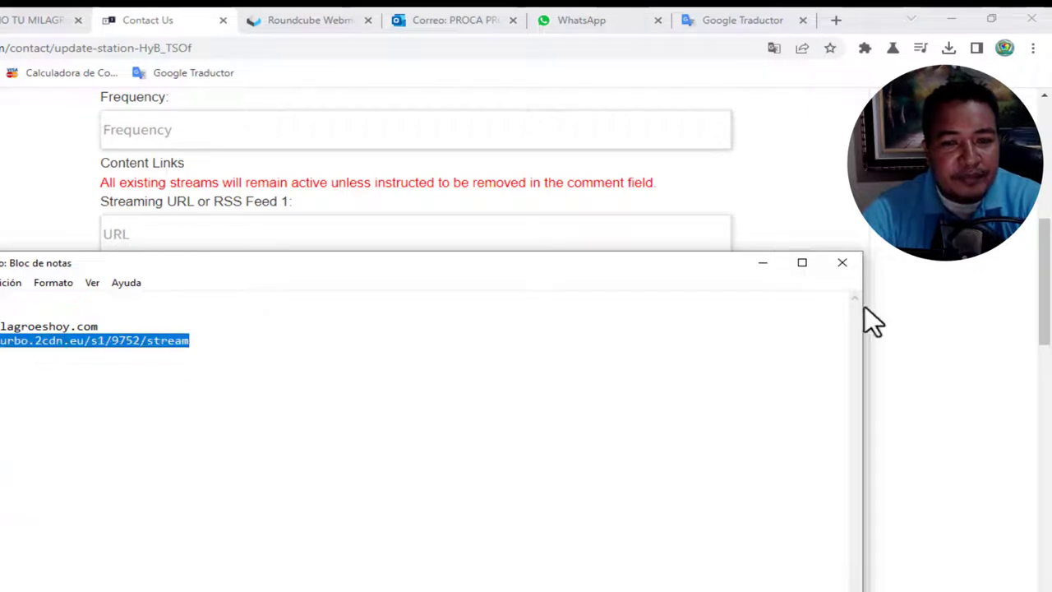
Step: Minimize the note and paste the copied stream address into the form's Streaming URL or RSS Feed 1 field
{"action": "left_click", "coordinate": [763, 263]}
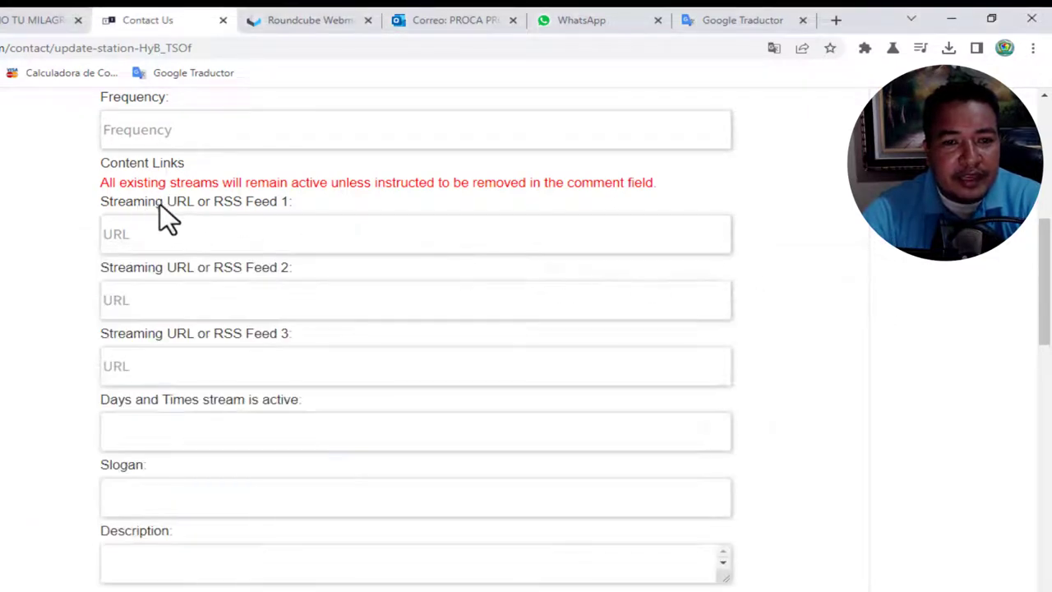
{"action": "right_click", "coordinate": [173, 232]}
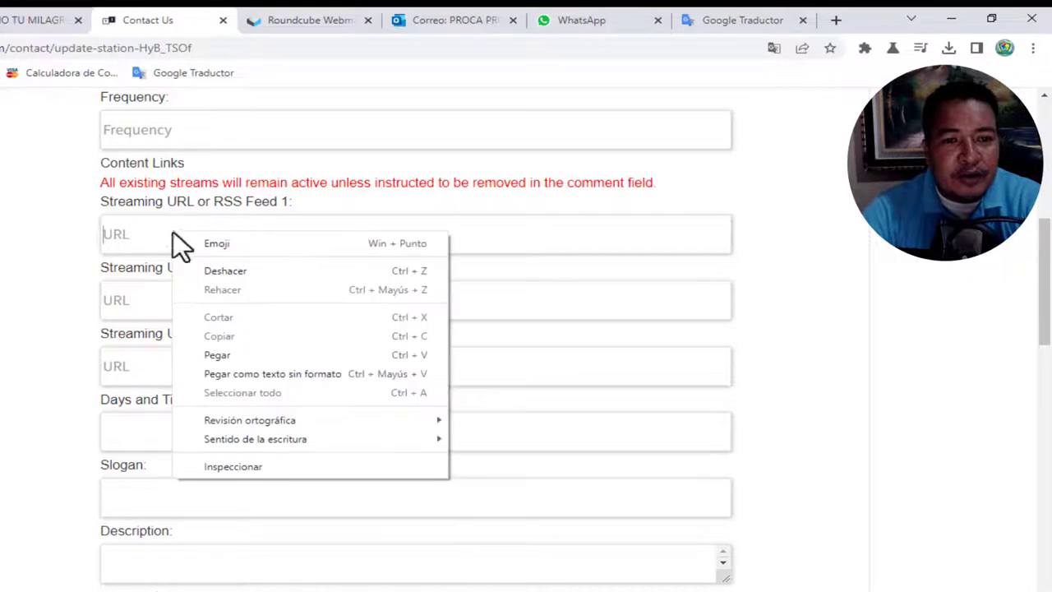
{"action": "left_click", "coordinate": [212, 354]}
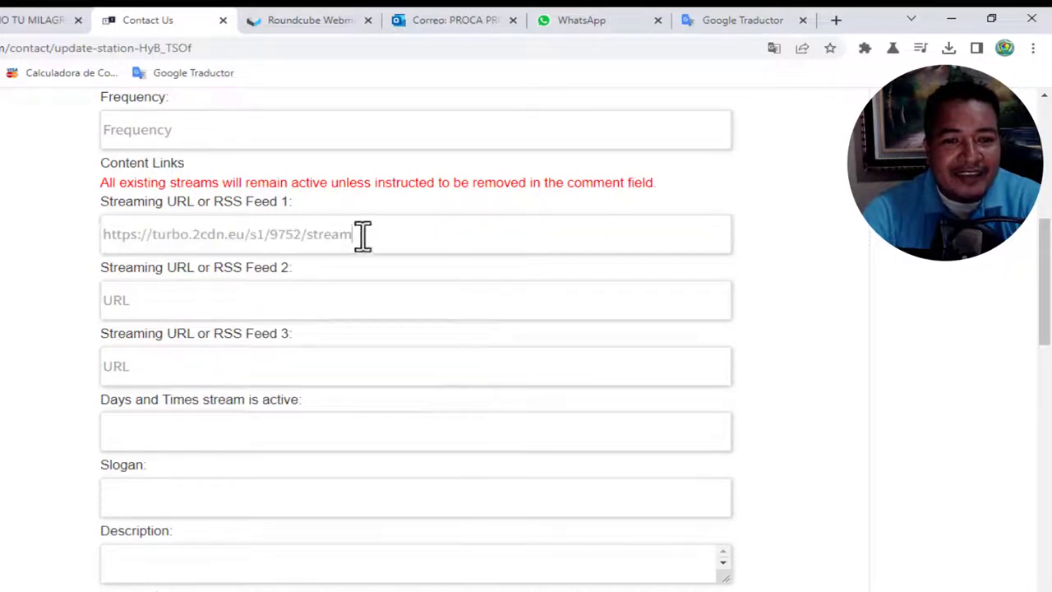
Step: Review the form's three Streaming URL or RSS Feed fields, the Days and Times stream is active field and the Slogan field
{"action": "left_click_drag", "start_coordinate": [367, 235], "coordinate": [101, 236]}
{"action": "left_click", "coordinate": [76, 223]}
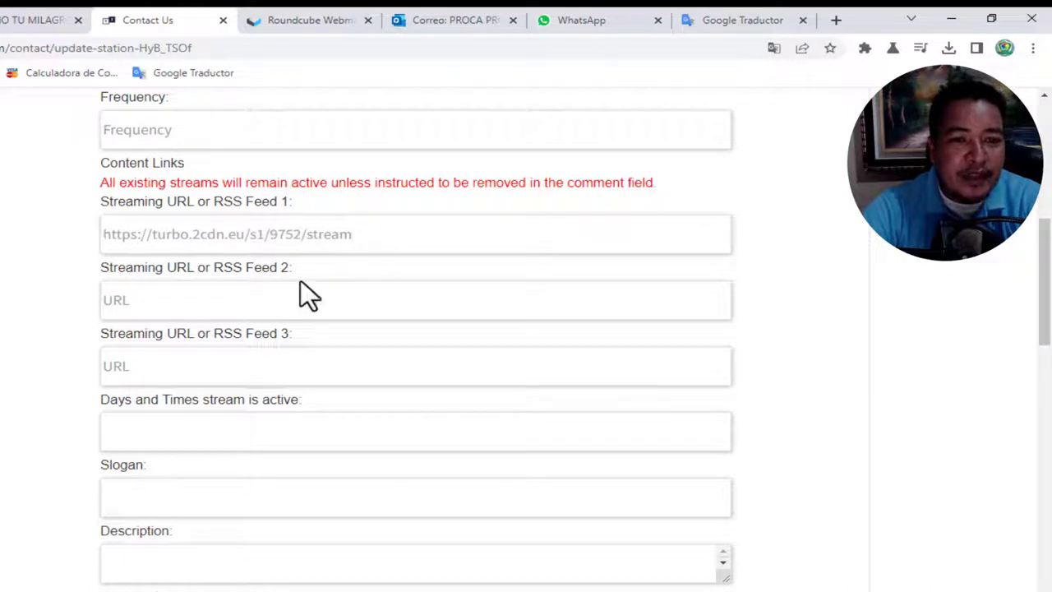
{"action": "left_click", "coordinate": [229, 301]}
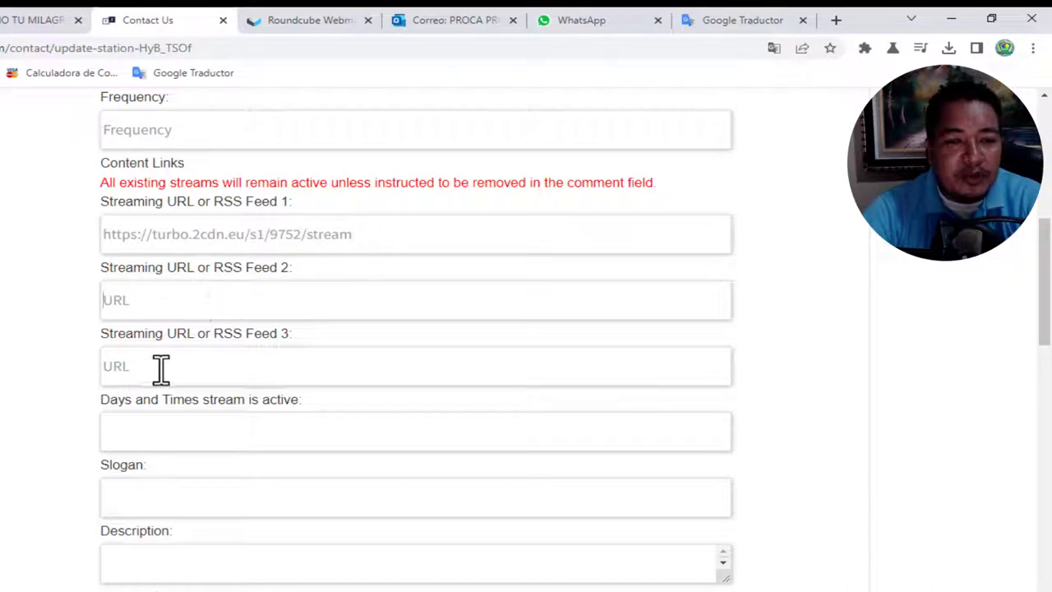
{"action": "left_click", "coordinate": [164, 295]}
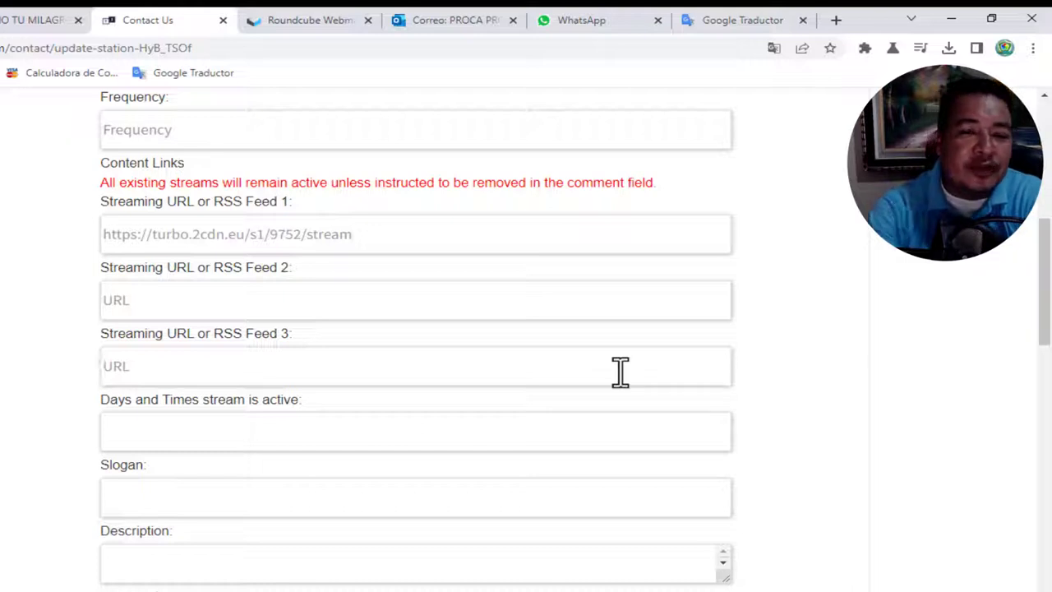
{"action": "scroll", "coordinate": [633, 373], "scroll_direction": "down", "scroll_amount": 2}
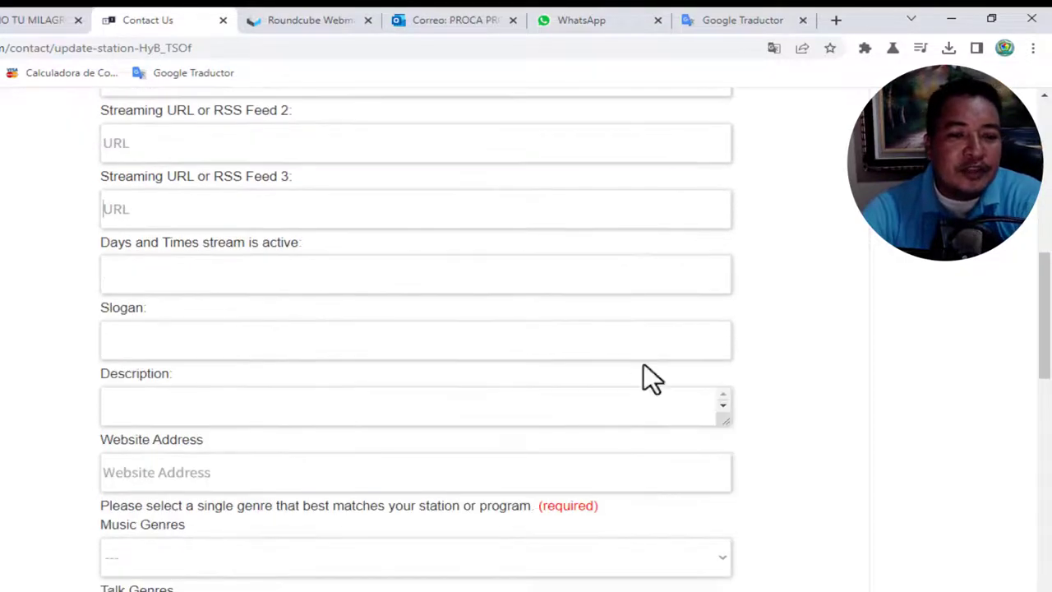
{"action": "left_click", "coordinate": [162, 274]}
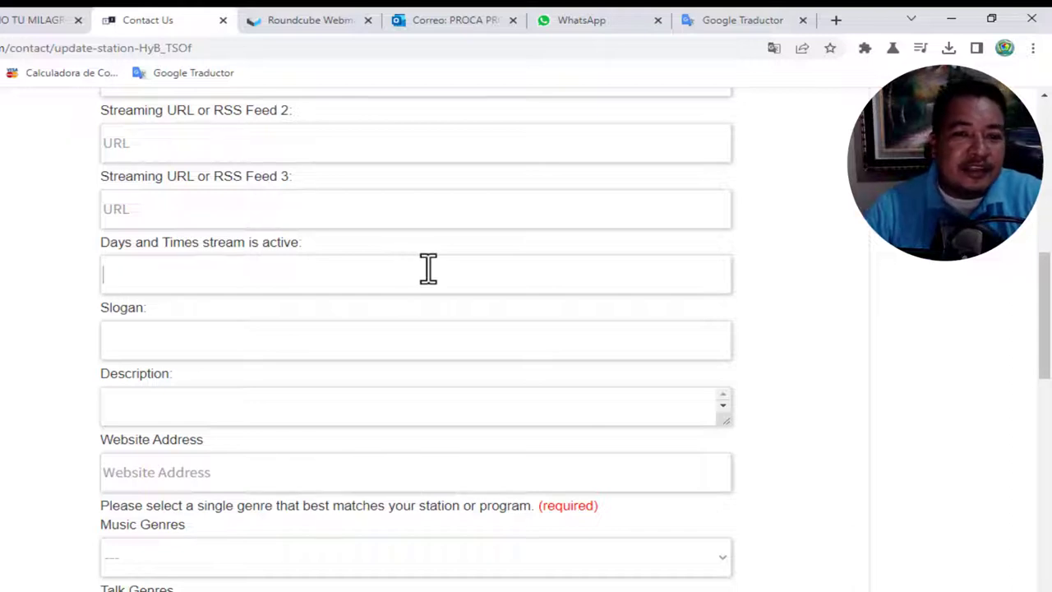
{"action": "left_click", "coordinate": [249, 336]}
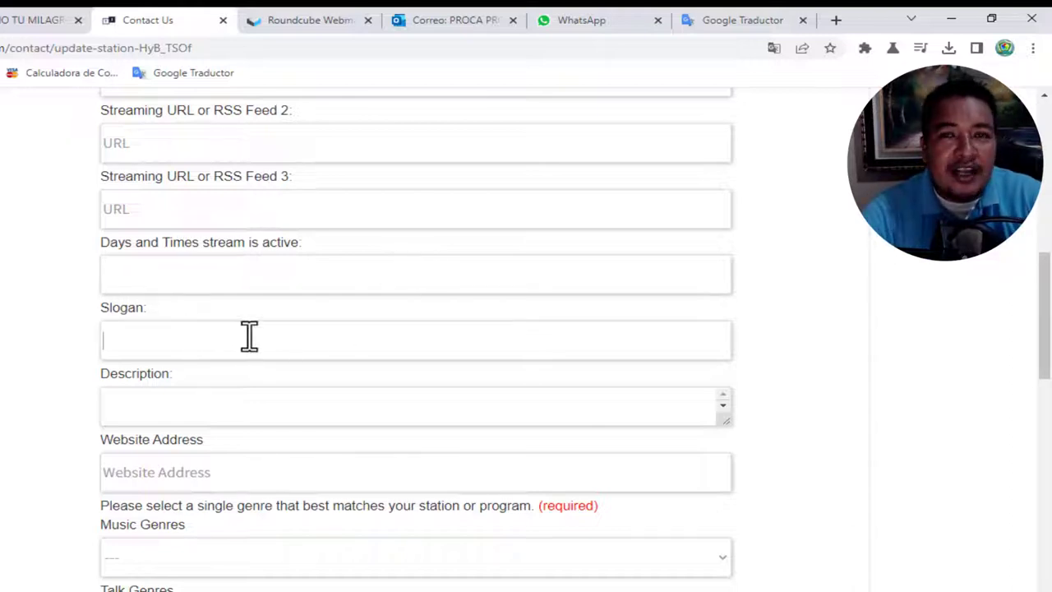
Step: Look over the station's TuneIn page for slogan information and return to the form's Slogan field
{"action": "left_click", "coordinate": [18, 18]}
{"action": "scroll", "coordinate": [246, 302], "scroll_direction": "down", "scroll_amount": 9}
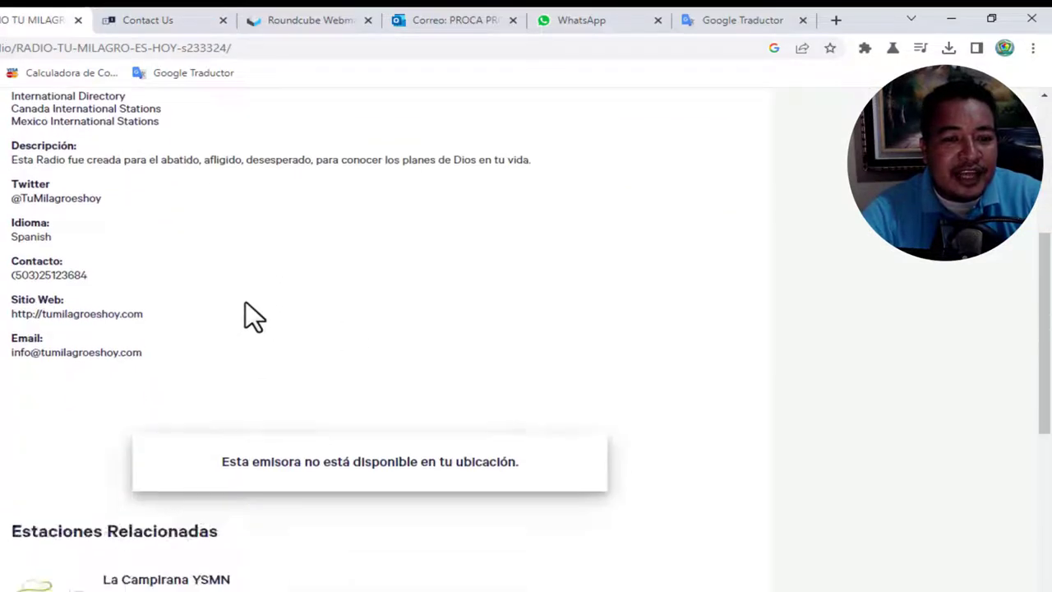
{"action": "scroll", "coordinate": [249, 298], "scroll_direction": "down", "scroll_amount": 3}
{"action": "scroll", "coordinate": [249, 297], "scroll_direction": "up", "scroll_amount": 12}
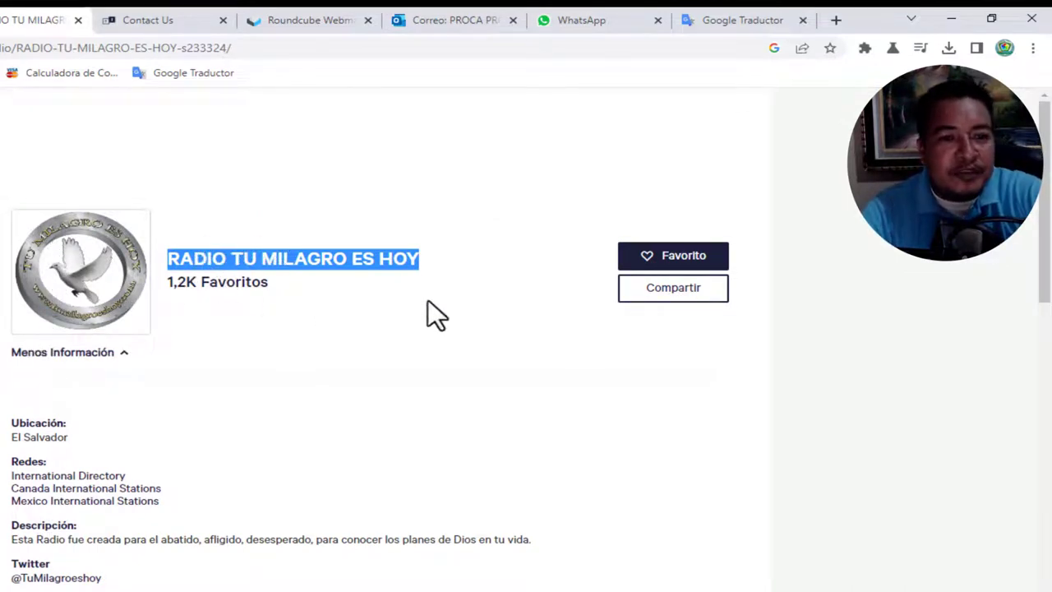
{"action": "left_click", "coordinate": [398, 258]}
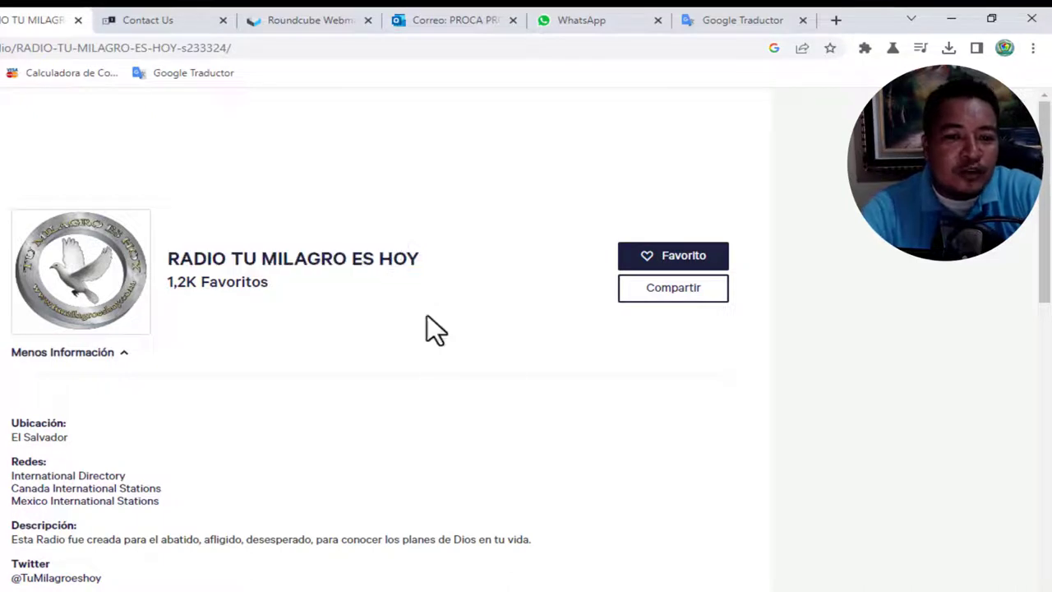
{"action": "scroll", "coordinate": [427, 316], "scroll_direction": "down", "scroll_amount": 1}
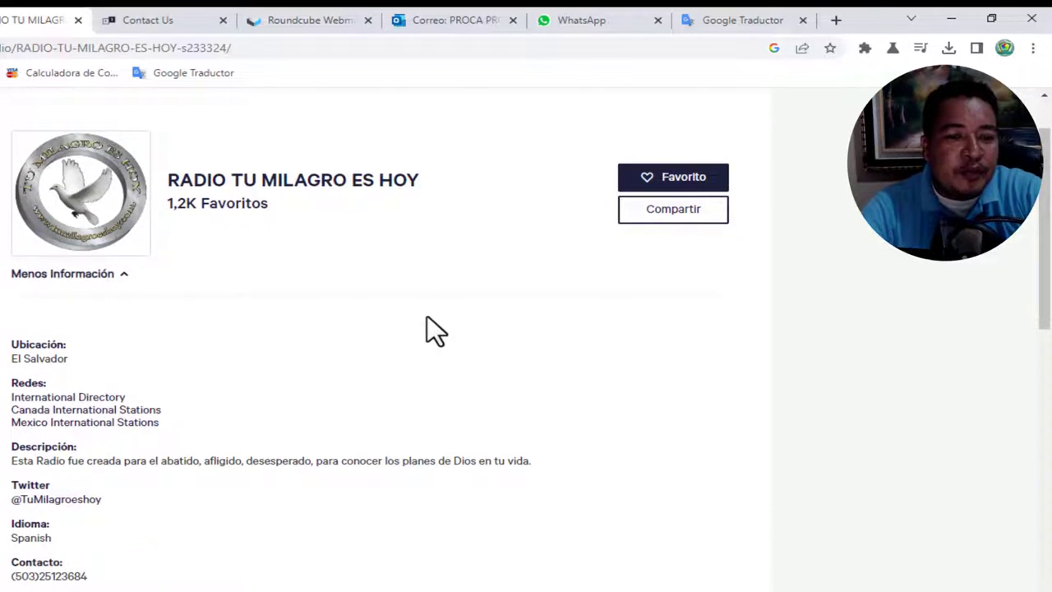
{"action": "left_click", "coordinate": [115, 18]}
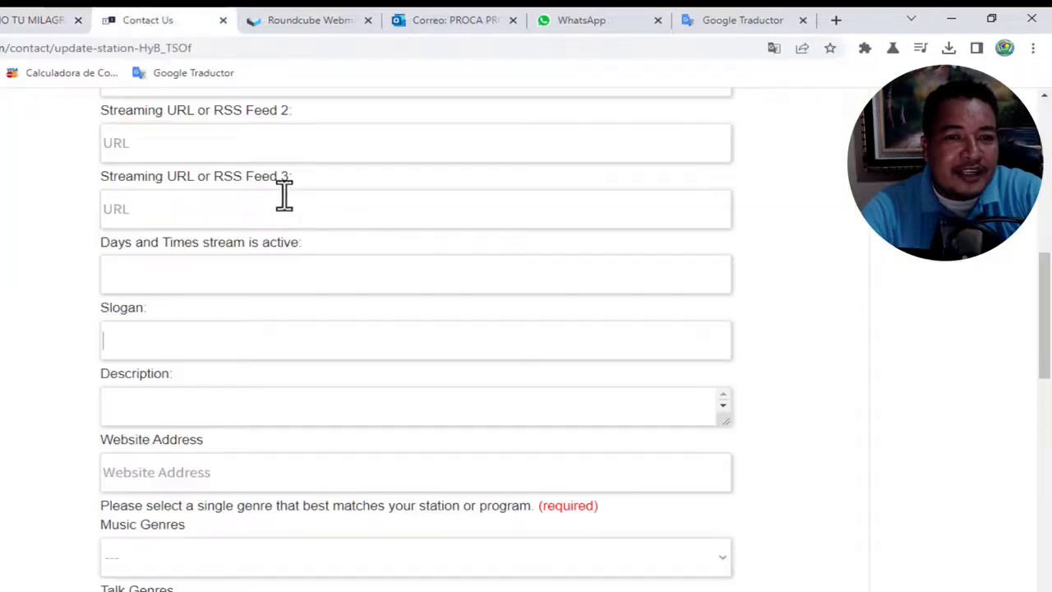
{"action": "left_click", "coordinate": [158, 337]}
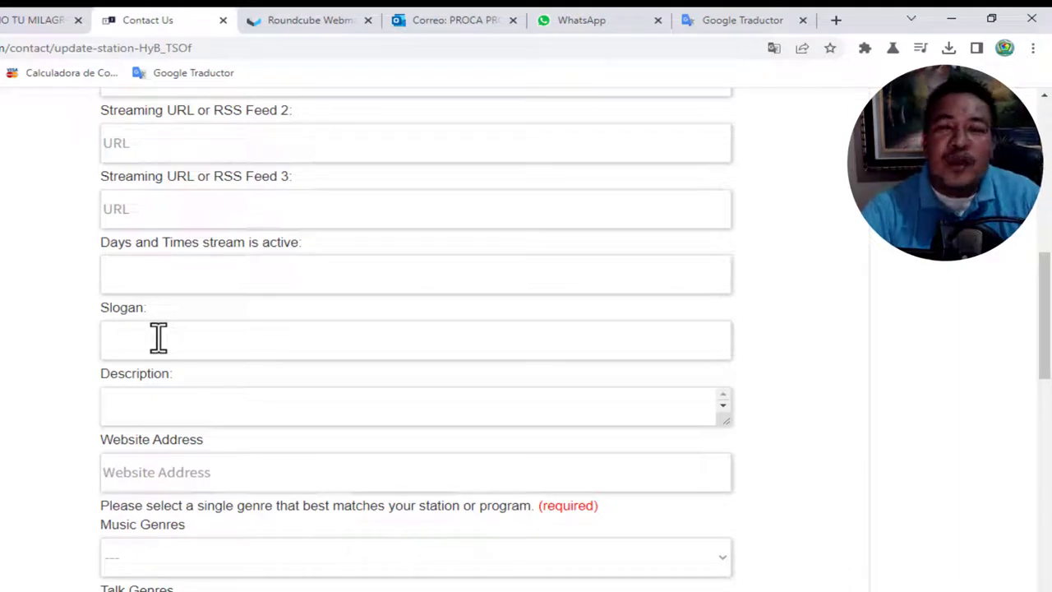
Step: Check the form's Description field against the Descripción text on the station's TuneIn page
{"action": "scroll", "coordinate": [158, 336], "scroll_direction": "down", "scroll_amount": 1}
{"action": "left_click", "coordinate": [153, 331]}
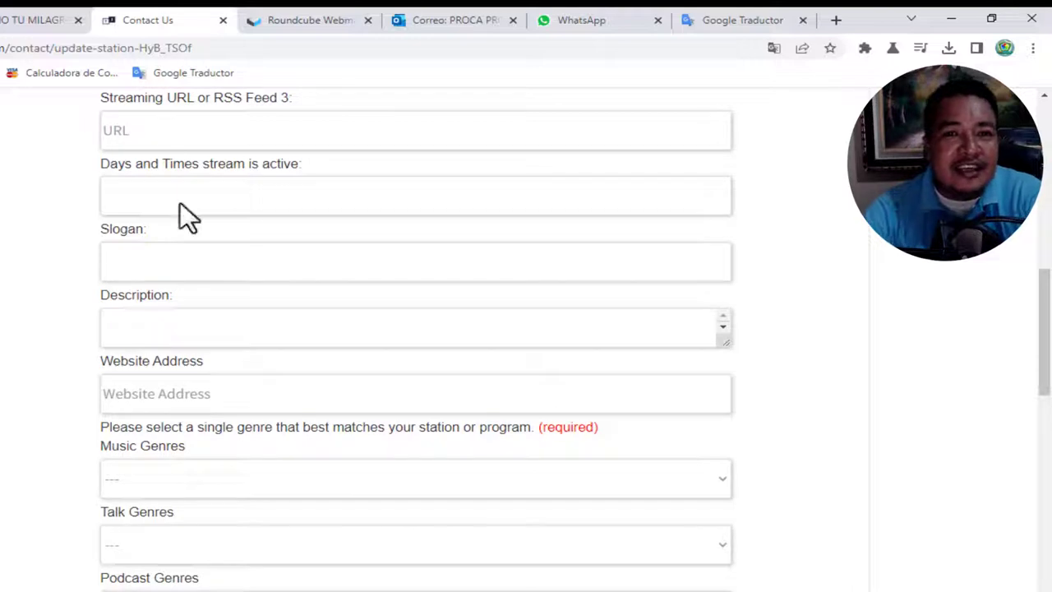
{"action": "left_click", "coordinate": [66, 22]}
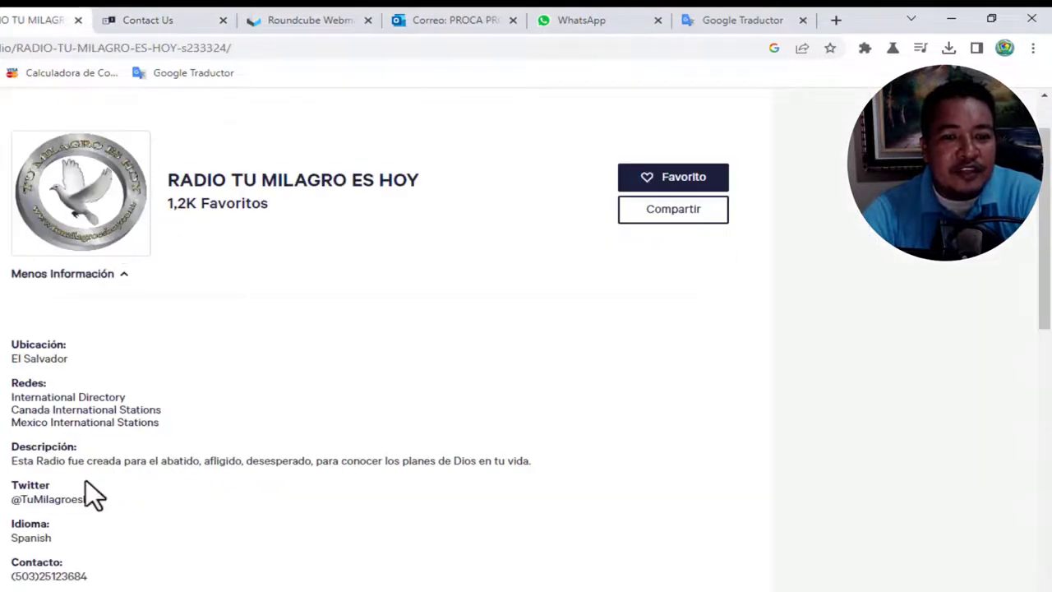
{"action": "left_click_drag", "start_coordinate": [13, 461], "coordinate": [554, 460]}
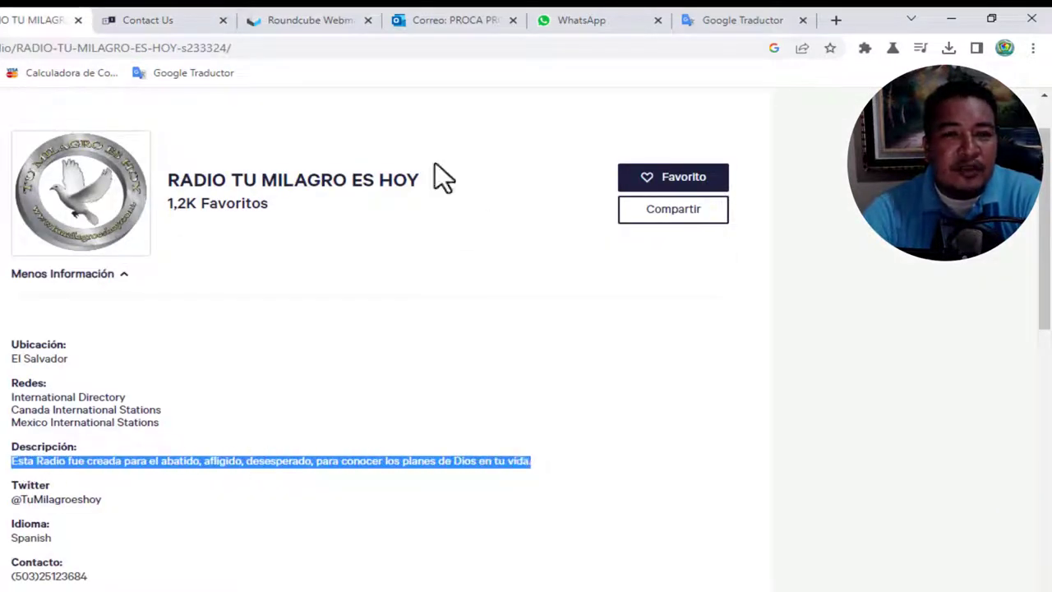
{"action": "left_click", "coordinate": [153, 21]}
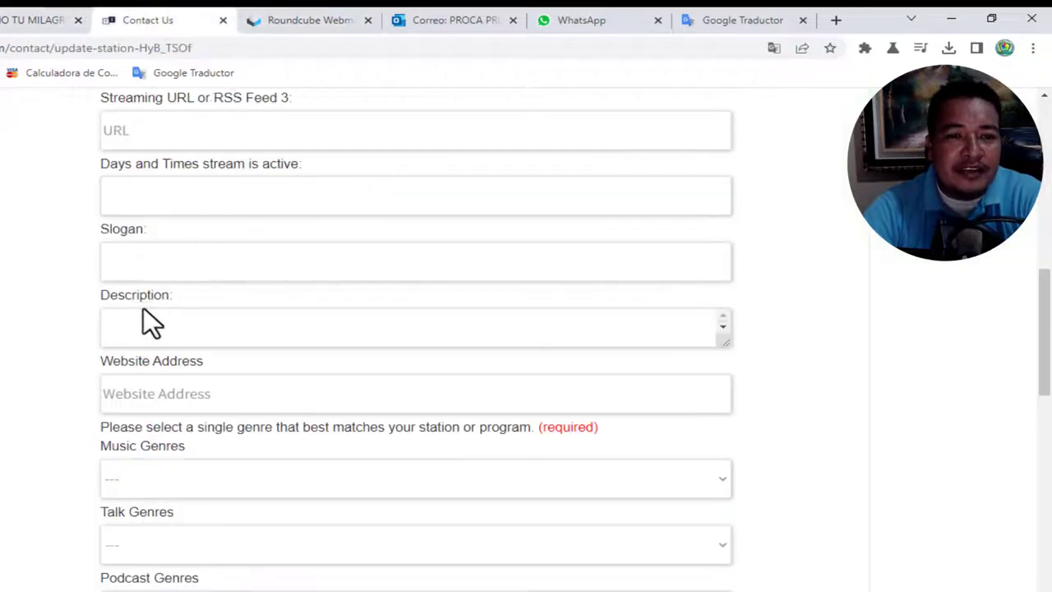
Step: Check the form's Website Address field against the Sitio Web entry on the station's TuneIn page
{"action": "scroll", "coordinate": [137, 322], "scroll_direction": "down", "scroll_amount": 1}
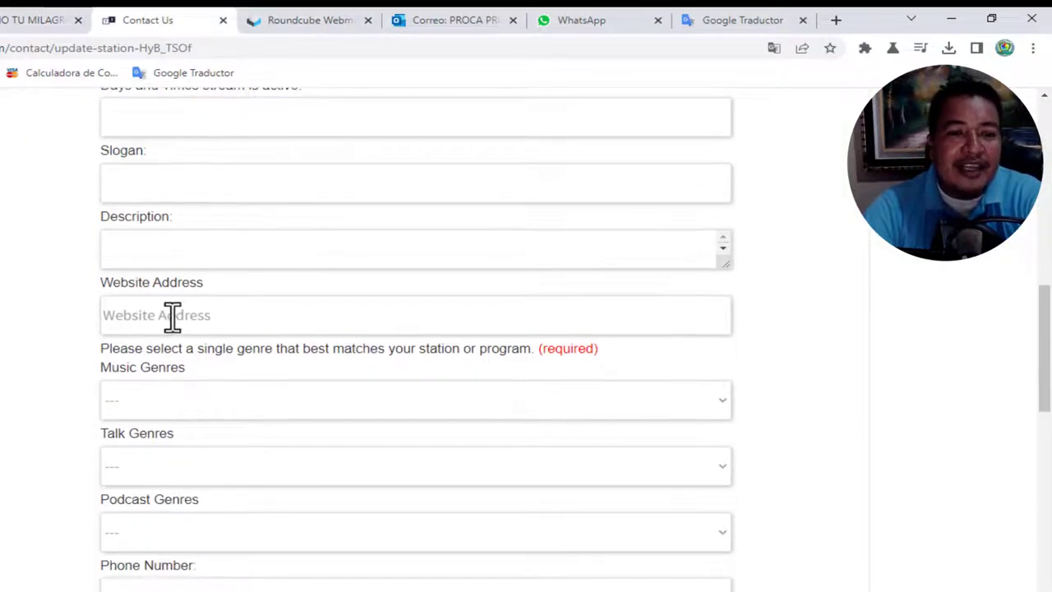
{"action": "left_click", "coordinate": [57, 22]}
{"action": "scroll", "coordinate": [105, 460], "scroll_direction": "down", "scroll_amount": 1}
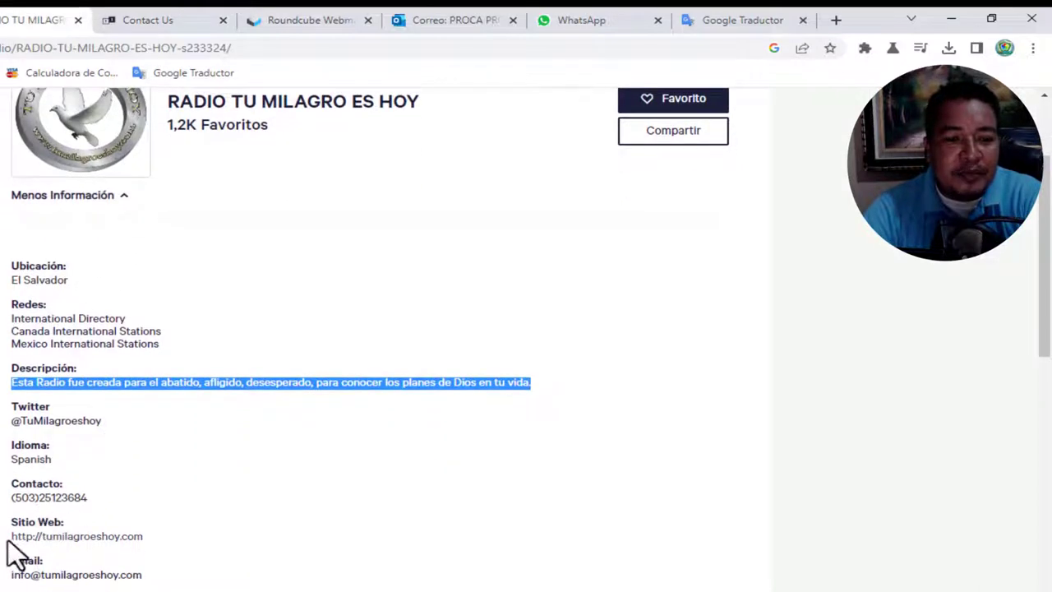
{"action": "left_click_drag", "start_coordinate": [10, 536], "coordinate": [164, 533]}
{"action": "left_click", "coordinate": [151, 25]}
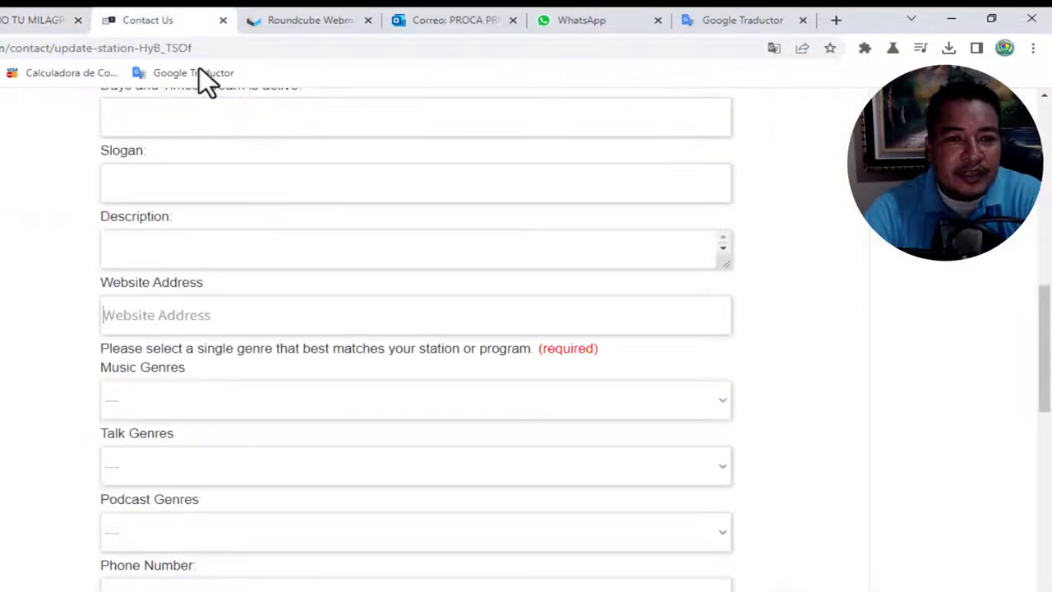
{"action": "scroll", "coordinate": [308, 209], "scroll_direction": "down", "scroll_amount": 1}
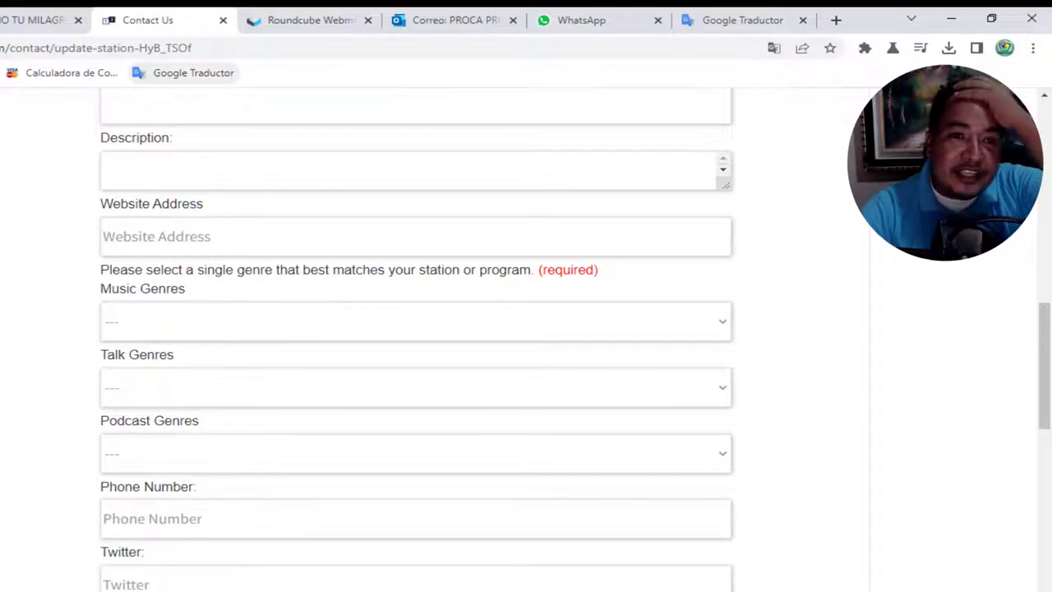
{"action": "left_click", "coordinate": [9, 19]}
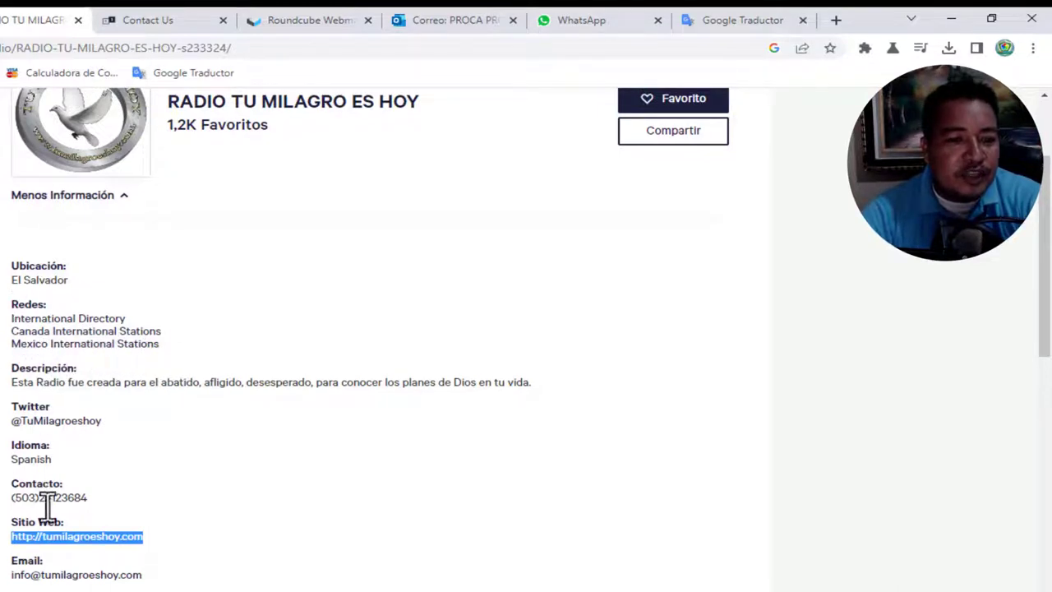
{"action": "left_click", "coordinate": [153, 21]}
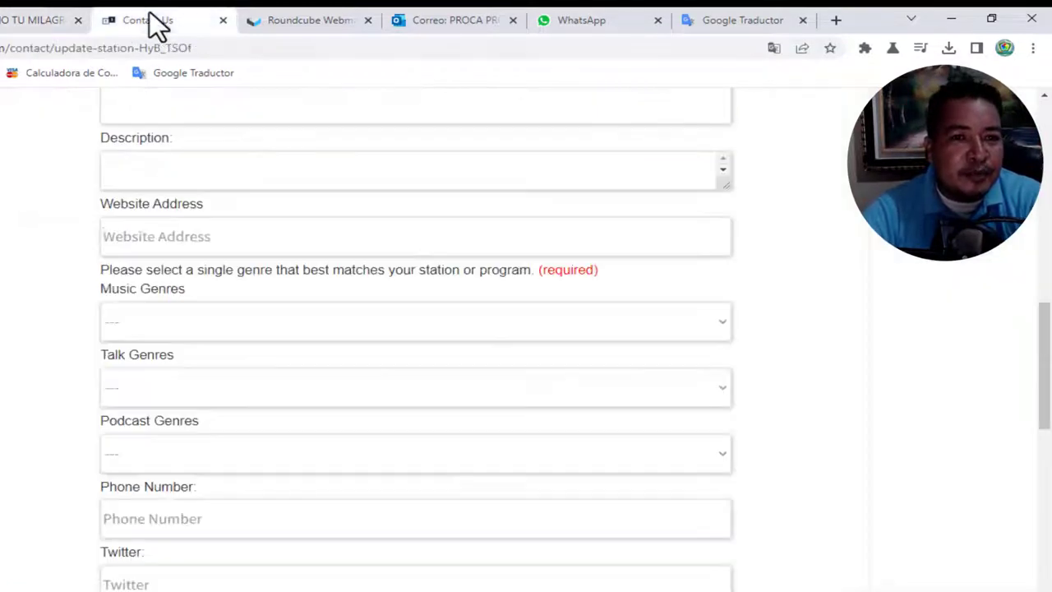
Step: Set the form's required music genre to Christian Contemporary
{"action": "left_click", "coordinate": [134, 325]}
{"action": "key", "text": "c"}
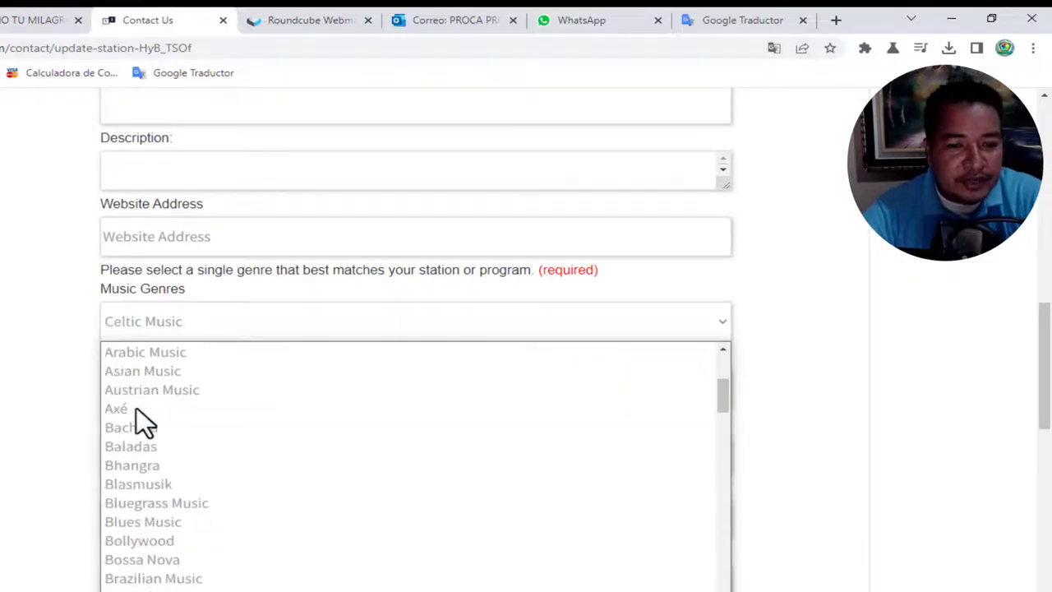
{"action": "scroll", "coordinate": [136, 408], "scroll_direction": "down", "scroll_amount": 2}
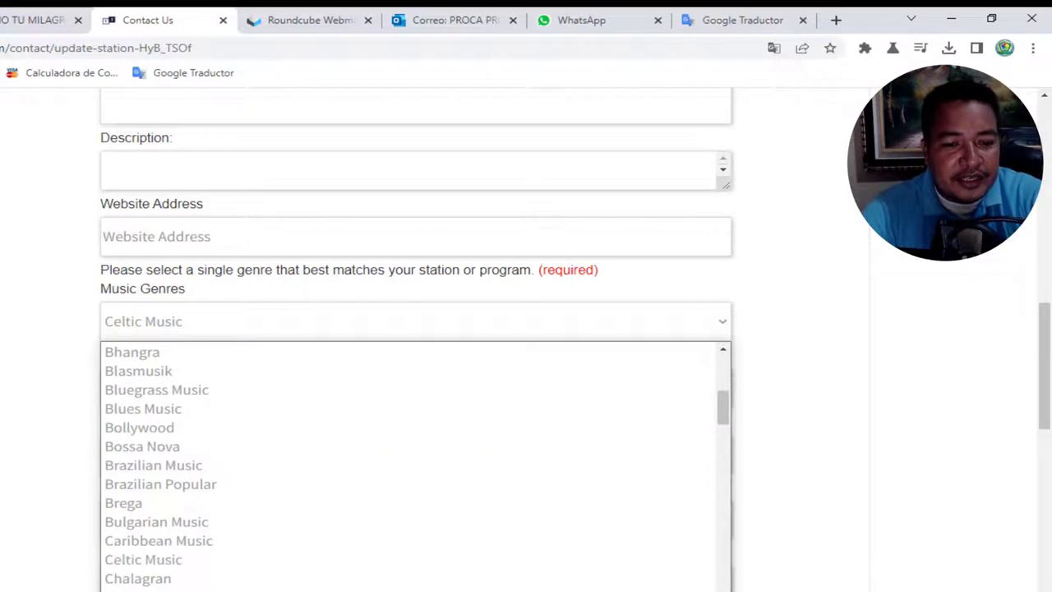
{"action": "key", "text": "Return"}
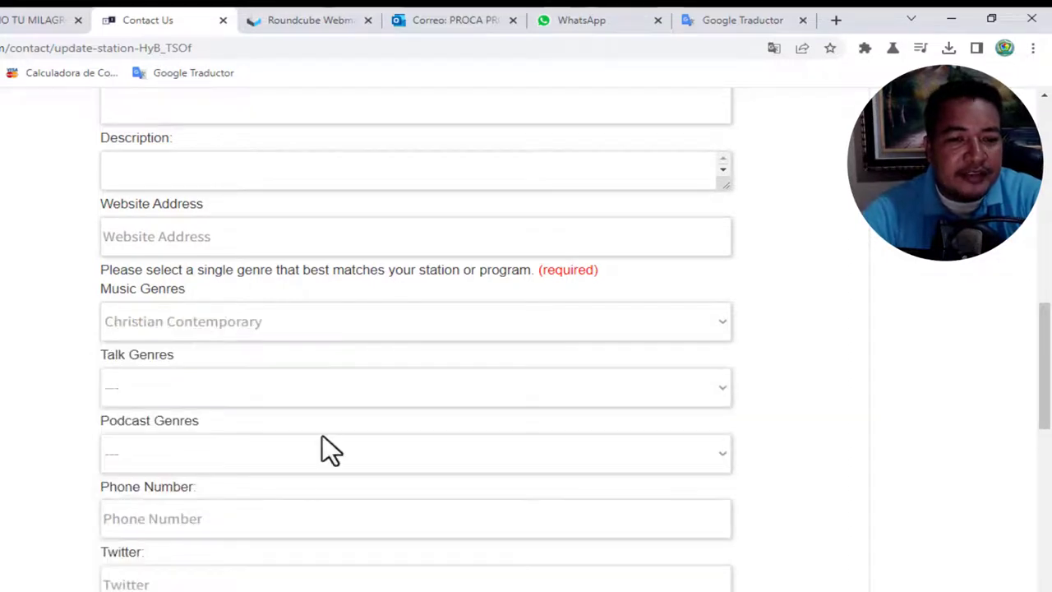
Step: Look through the Talk Genres options and close the list without choosing one
{"action": "scroll", "coordinate": [322, 435], "scroll_direction": "down", "scroll_amount": 1}
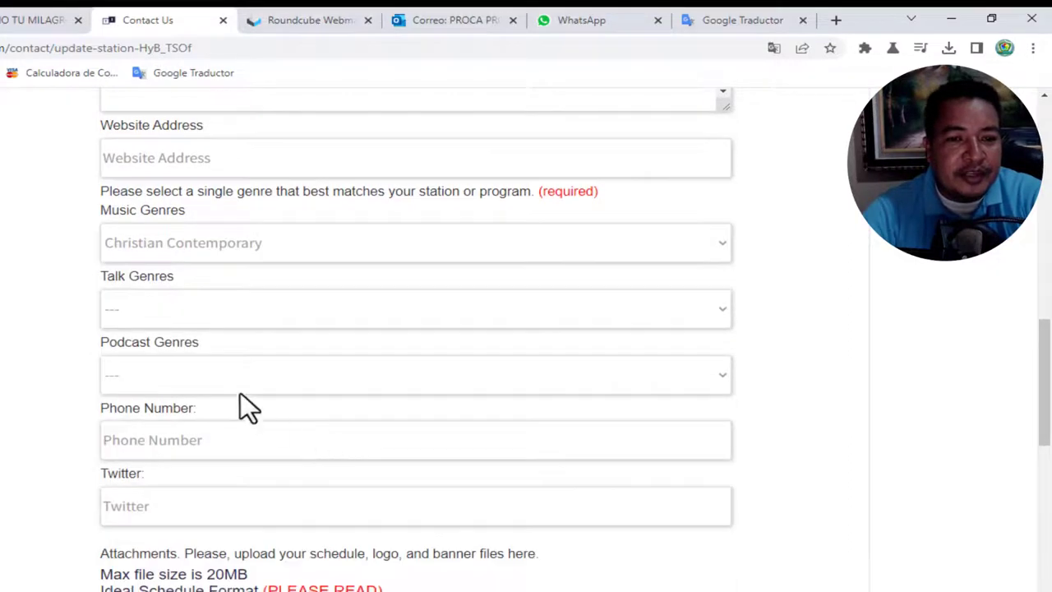
{"action": "left_click", "coordinate": [146, 301]}
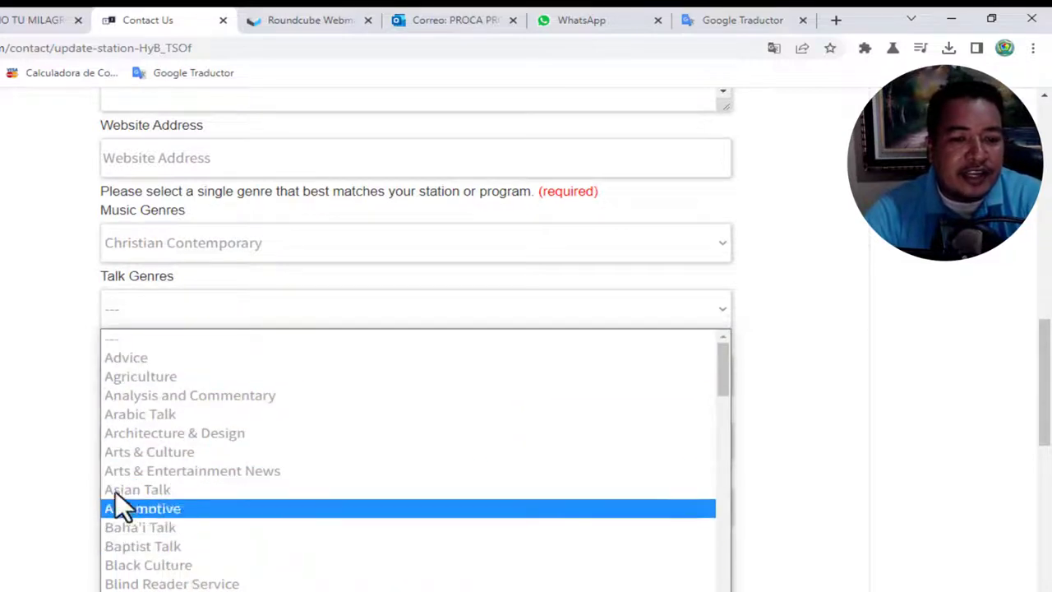
{"action": "left_click", "coordinate": [66, 338]}
{"action": "scroll", "coordinate": [205, 342], "scroll_direction": "down", "scroll_amount": 1}
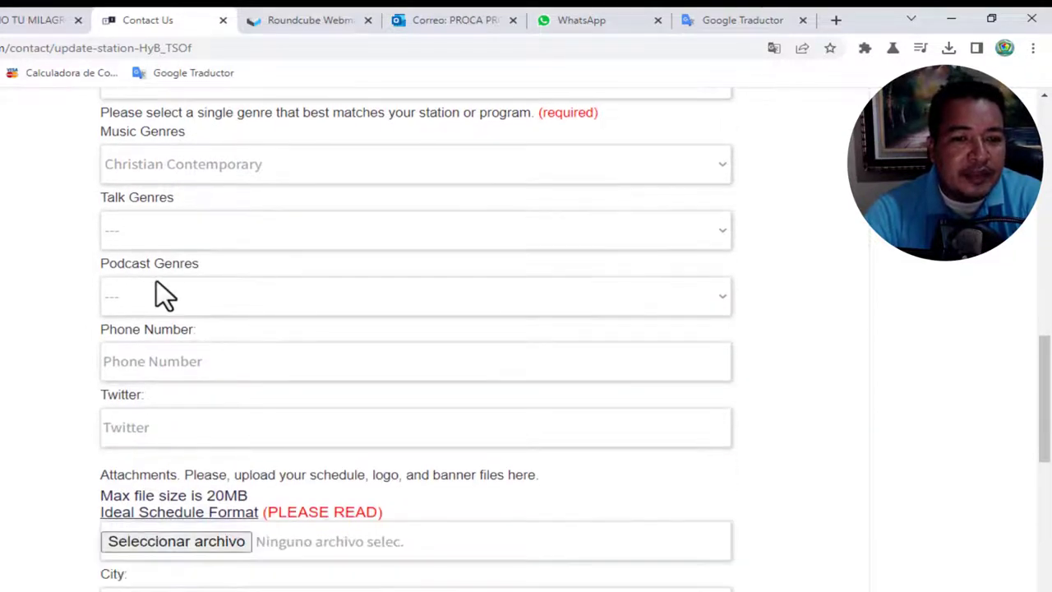
Step: Check the form's Phone Number and Twitter fields against the contact number and Twitter handle on the station's TuneIn page
{"action": "left_click", "coordinate": [190, 365]}
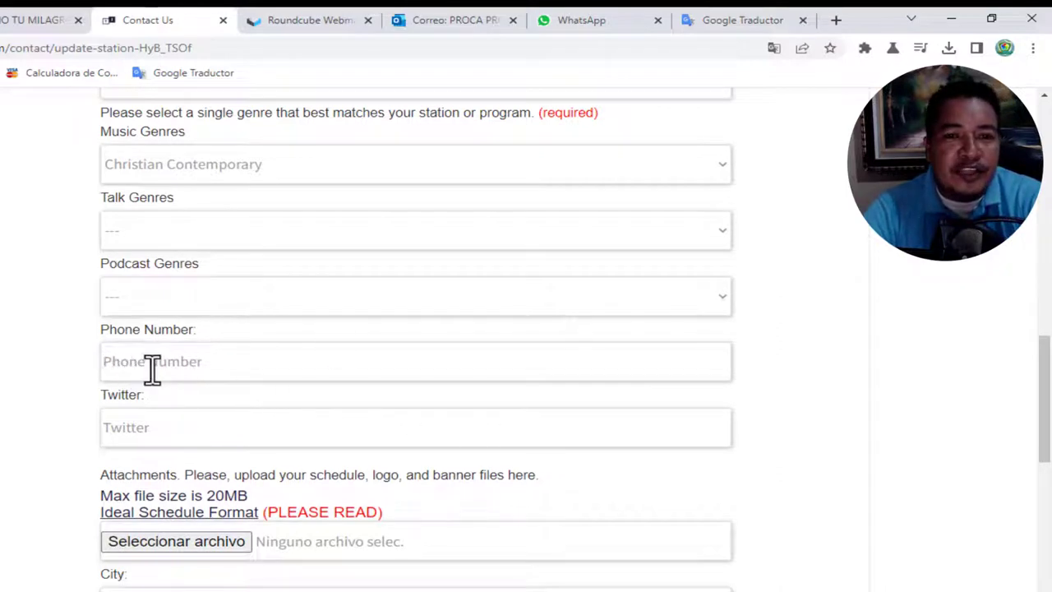
{"action": "left_click", "coordinate": [49, 21]}
{"action": "left_click_drag", "start_coordinate": [13, 497], "coordinate": [87, 497]}
{"action": "left_click", "coordinate": [175, 22]}
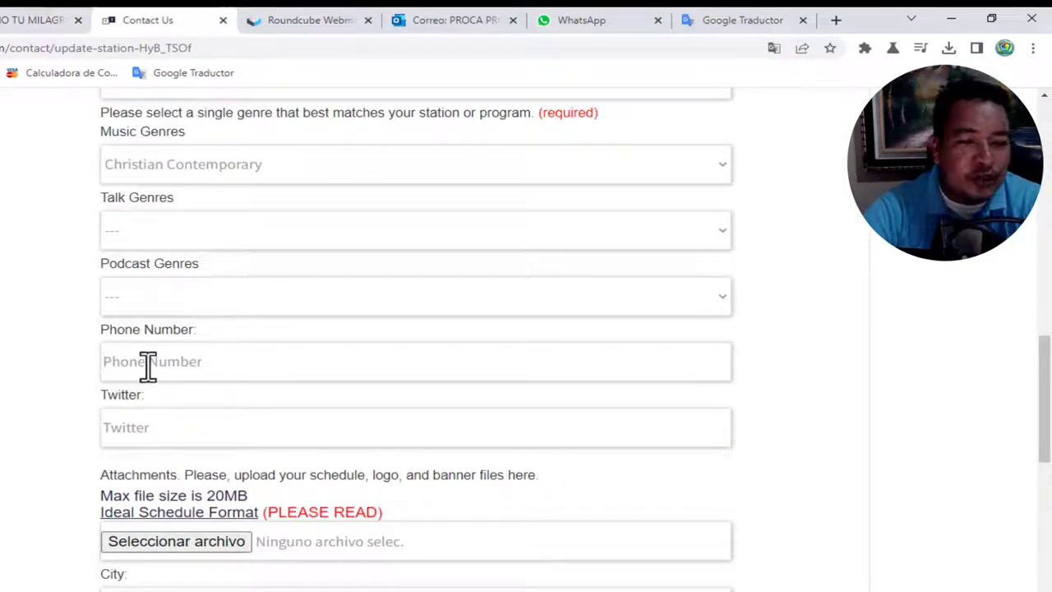
{"action": "left_click", "coordinate": [134, 426]}
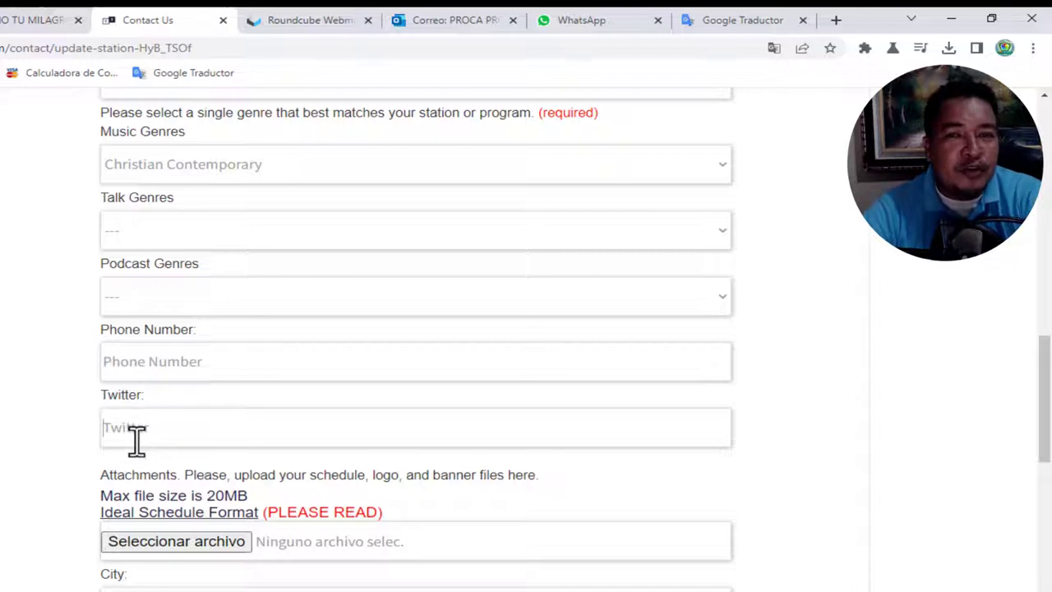
{"action": "left_click", "coordinate": [37, 25]}
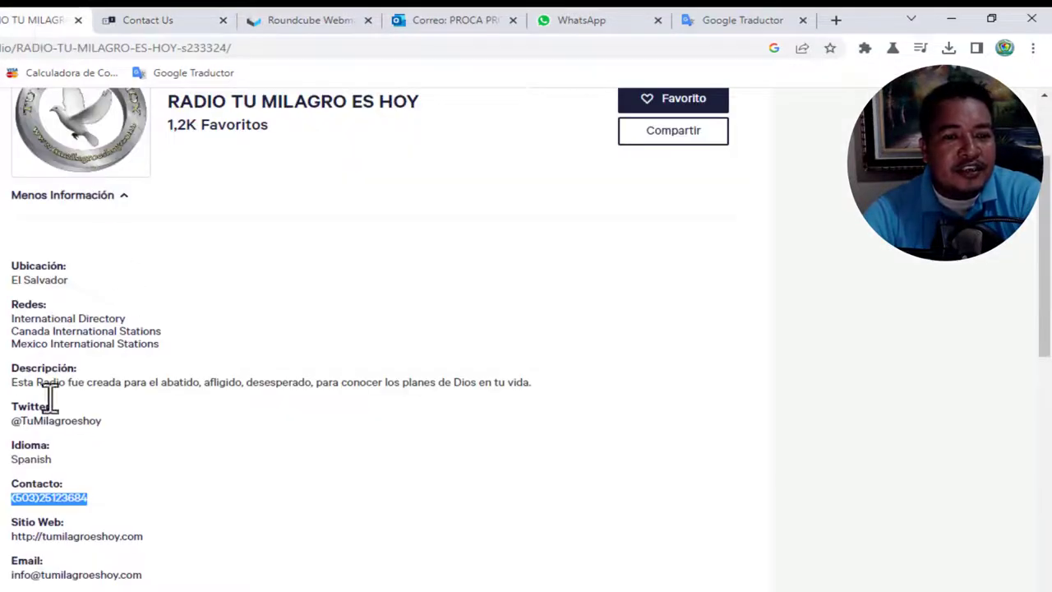
{"action": "left_click", "coordinate": [148, 21]}
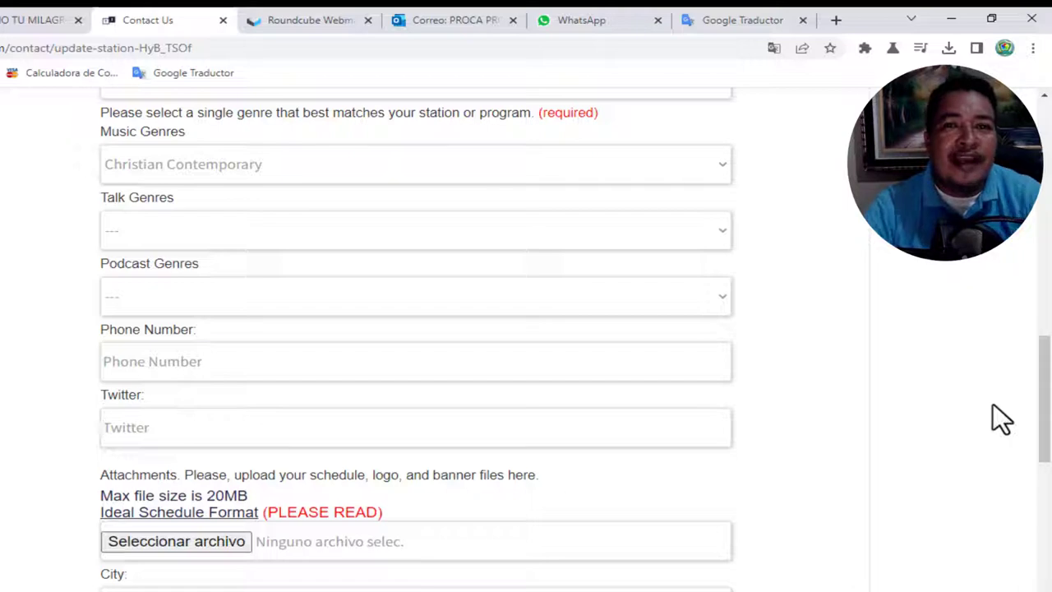
Step: Review the form's email address, Station or Program choice, station ID and first Streaming URL entries
{"action": "left_click_drag", "start_coordinate": [1043, 403], "coordinate": [1044, 186]}
{"action": "scroll", "coordinate": [827, 297], "scroll_direction": "down", "scroll_amount": 1}
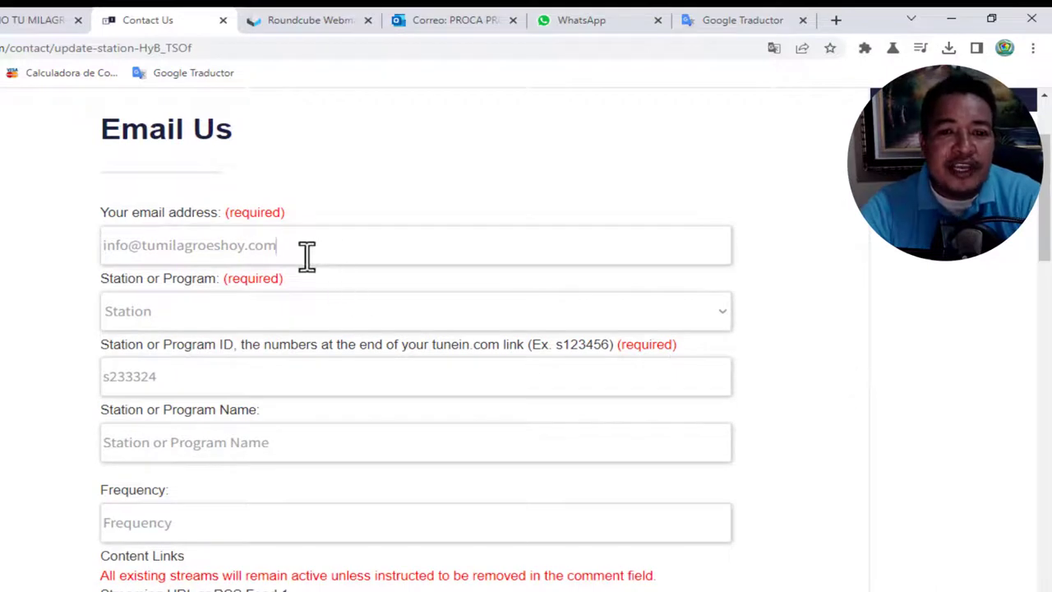
{"action": "left_click_drag", "start_coordinate": [305, 251], "coordinate": [97, 249]}
{"action": "left_click", "coordinate": [152, 311]}
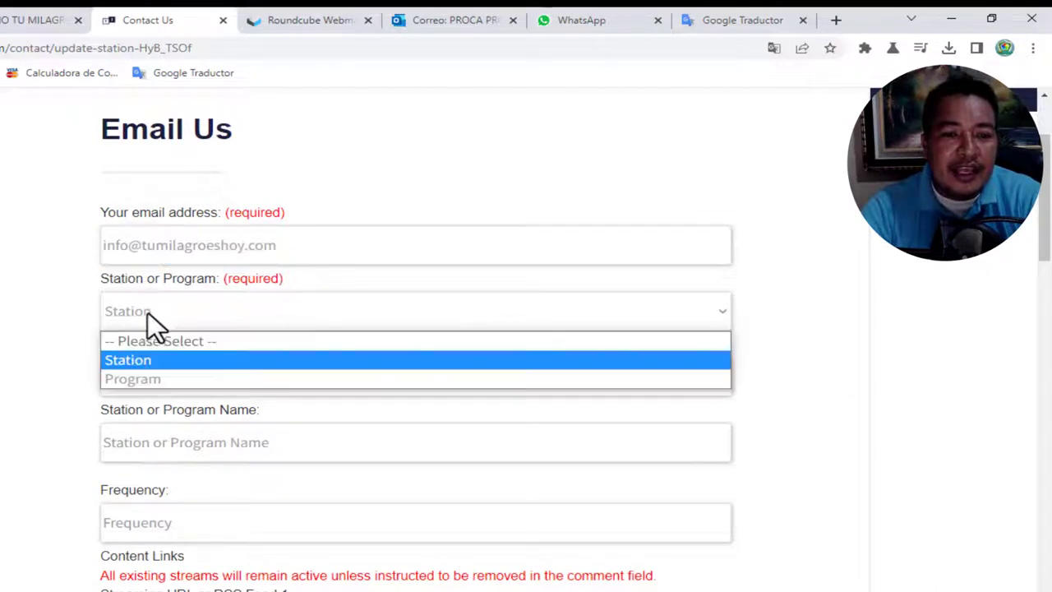
{"action": "left_click", "coordinate": [128, 360]}
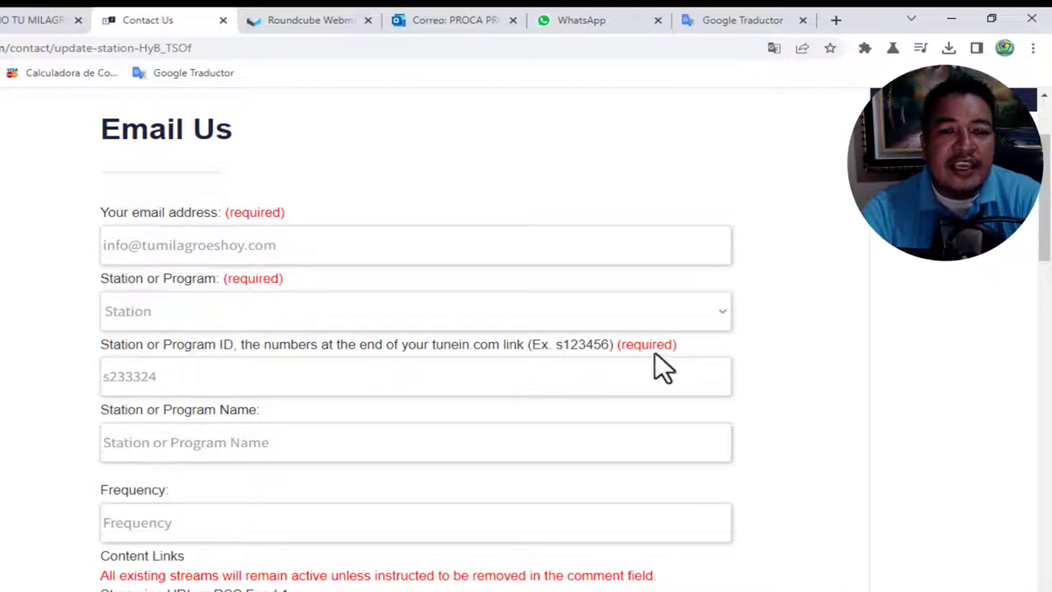
{"action": "scroll", "coordinate": [655, 352], "scroll_direction": "down", "scroll_amount": 2}
{"action": "left_click_drag", "start_coordinate": [175, 217], "coordinate": [91, 228]}
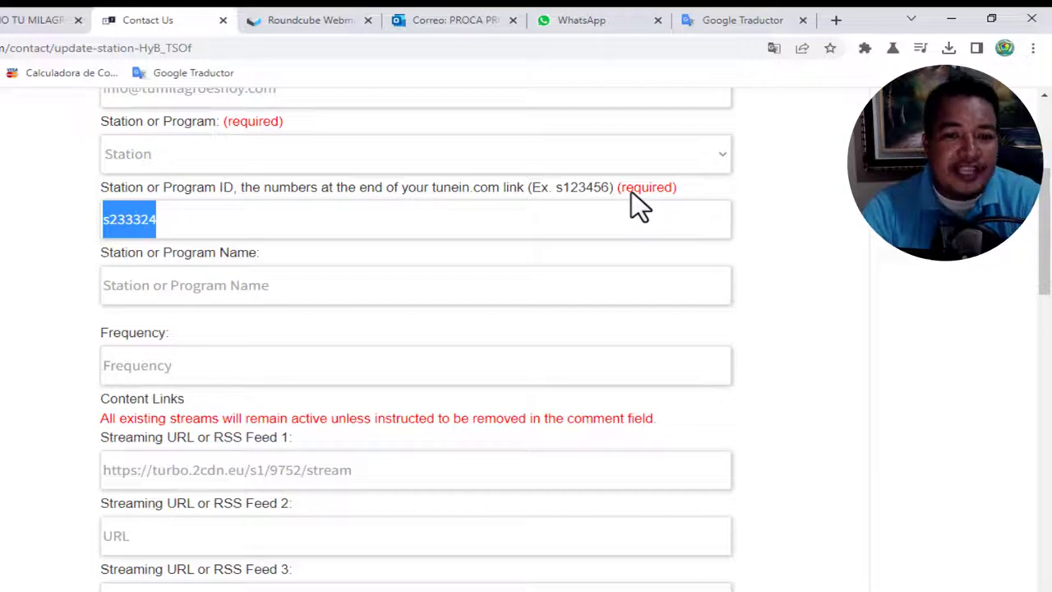
{"action": "scroll", "coordinate": [337, 325], "scroll_direction": "down", "scroll_amount": 2}
{"action": "scroll", "coordinate": [329, 321], "scroll_direction": "down", "scroll_amount": 2}
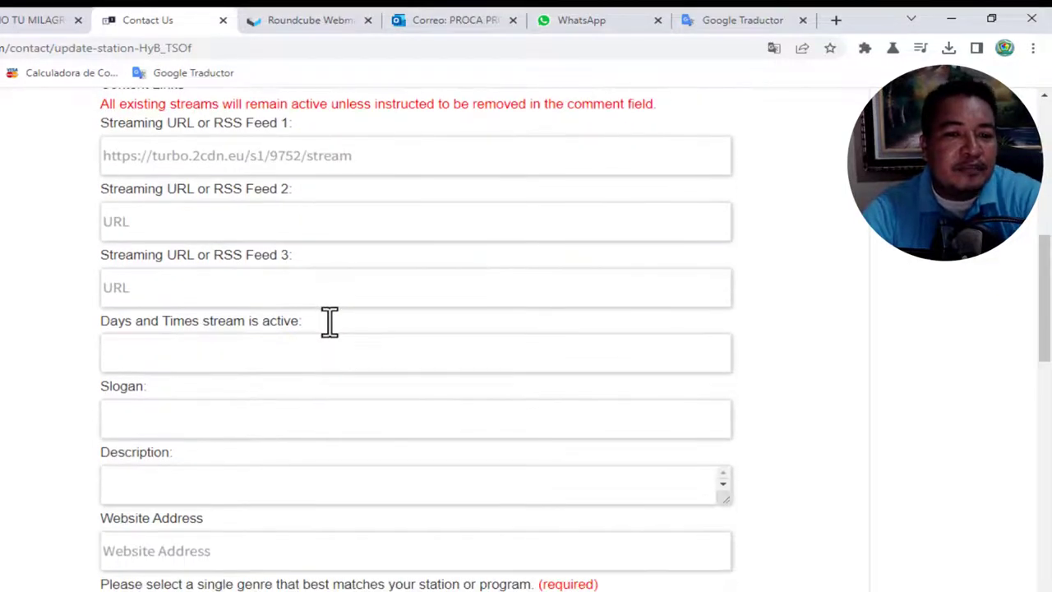
{"action": "scroll", "coordinate": [326, 320], "scroll_direction": "up", "scroll_amount": 1}
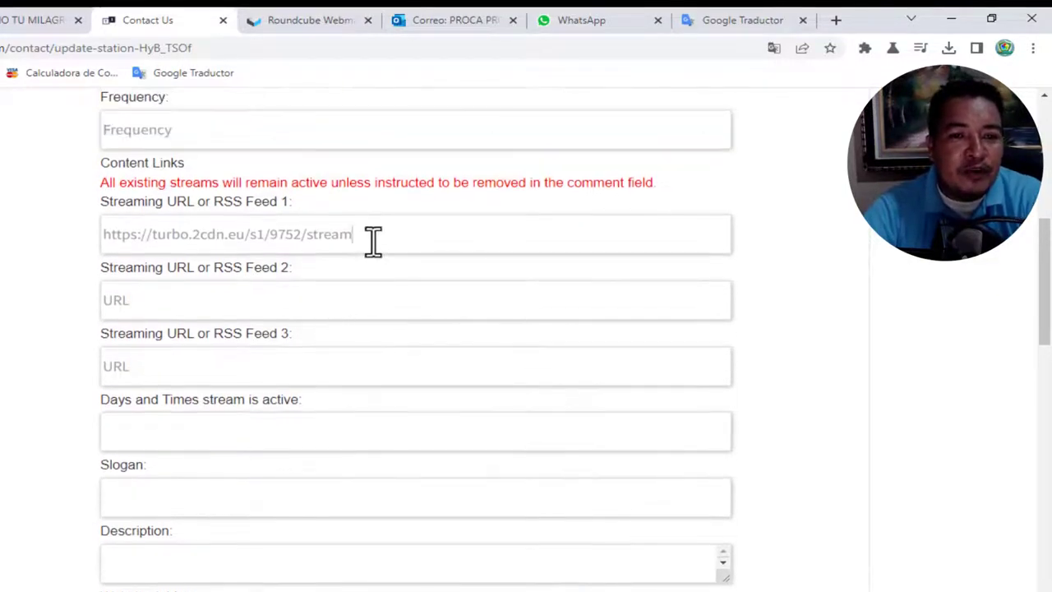
{"action": "left_click_drag", "start_coordinate": [371, 239], "coordinate": [74, 245]}
{"action": "left_click", "coordinate": [375, 244]}
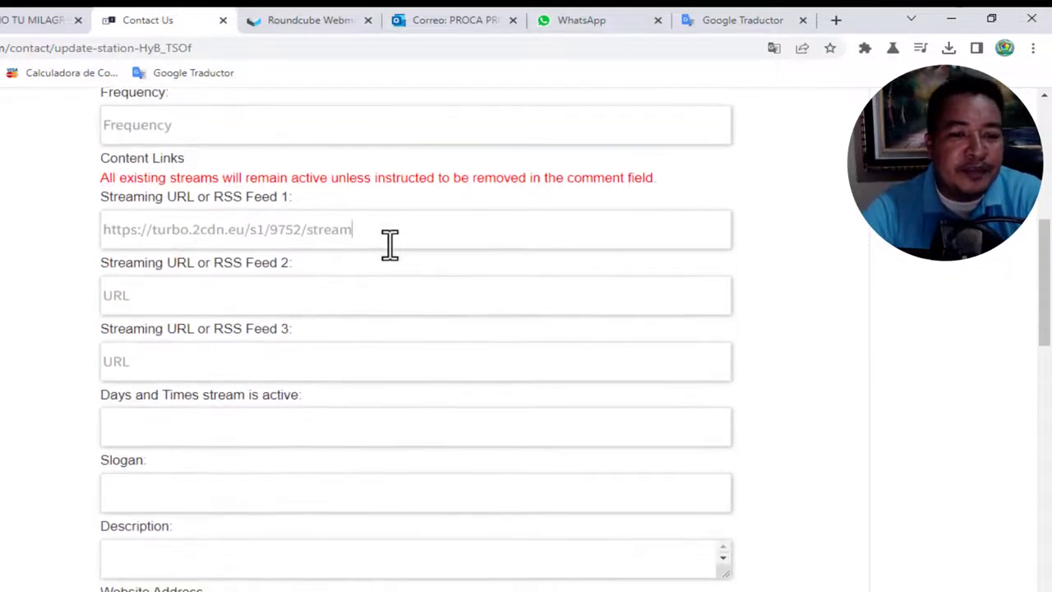
Step: Attach the banner image bannerx89mnb.jpg to the form and view the header area of the station's TuneIn page
{"action": "scroll", "coordinate": [390, 244], "scroll_direction": "down", "scroll_amount": 2}
{"action": "scroll", "coordinate": [390, 243], "scroll_direction": "down", "scroll_amount": 1}
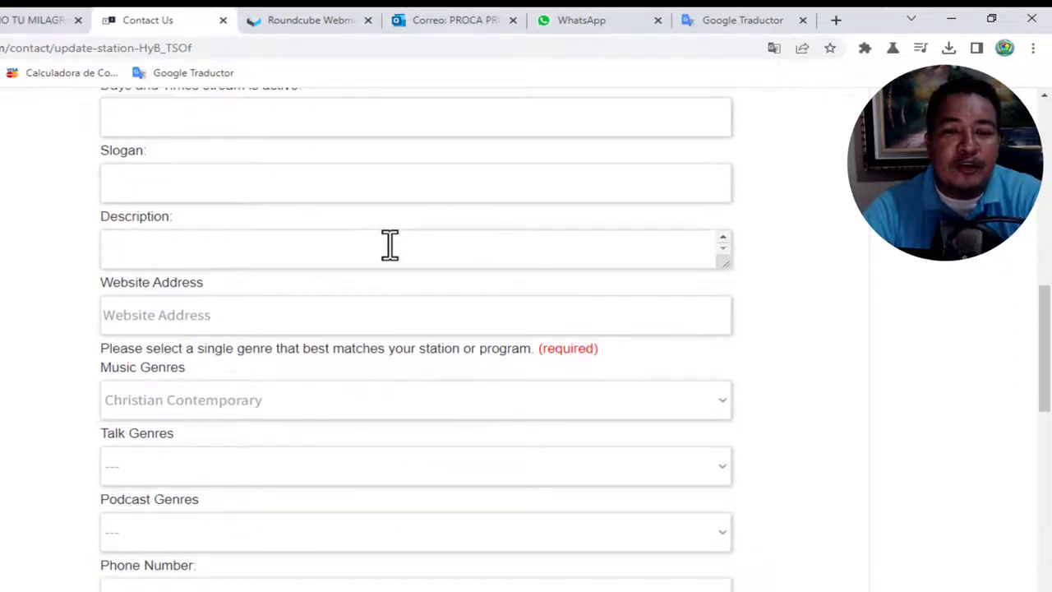
{"action": "scroll", "coordinate": [389, 243], "scroll_direction": "down", "scroll_amount": 3}
{"action": "scroll", "coordinate": [389, 243], "scroll_direction": "up", "scroll_amount": 2}
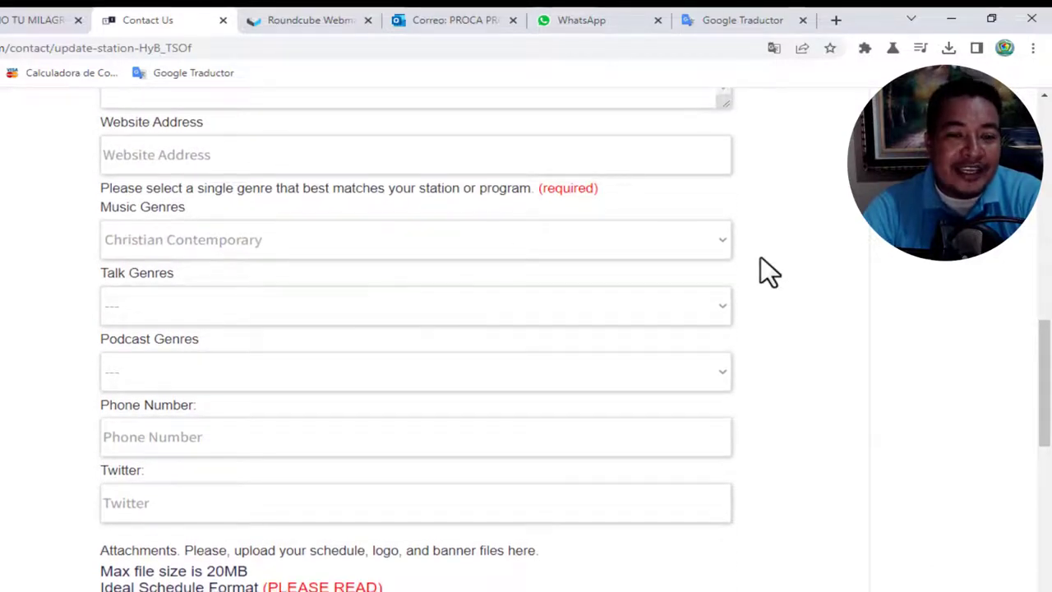
{"action": "scroll", "coordinate": [761, 259], "scroll_direction": "down", "scroll_amount": 3}
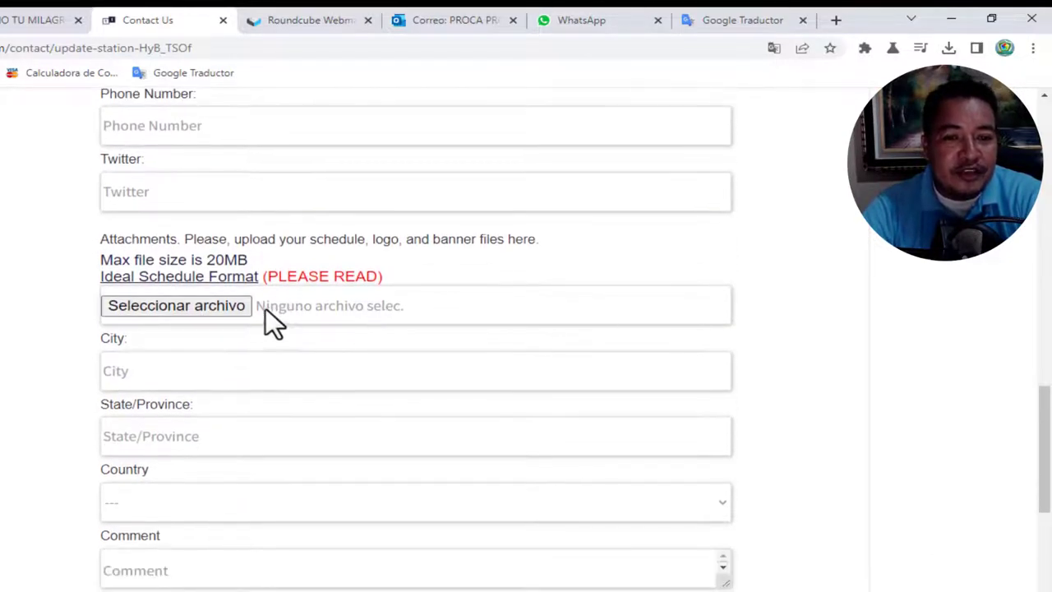
{"action": "left_click", "coordinate": [230, 305]}
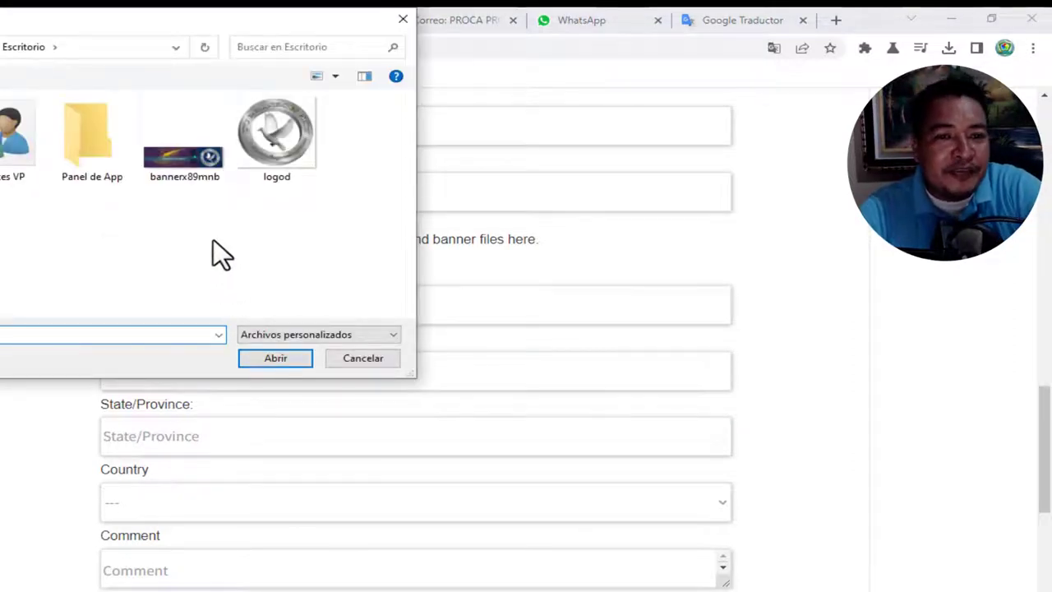
{"action": "left_click", "coordinate": [177, 157]}
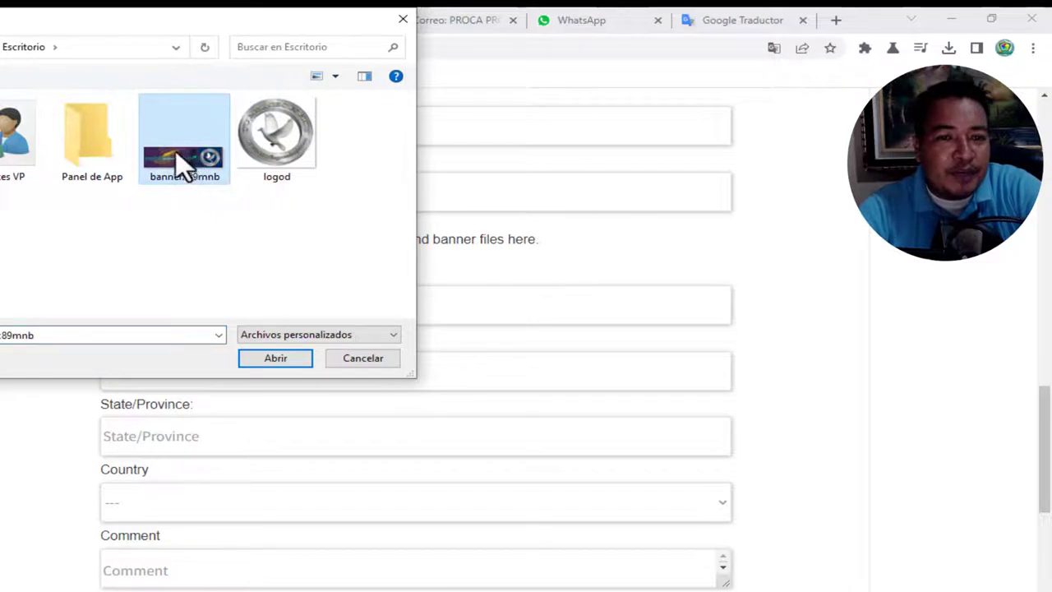
{"action": "left_click", "coordinate": [263, 359]}
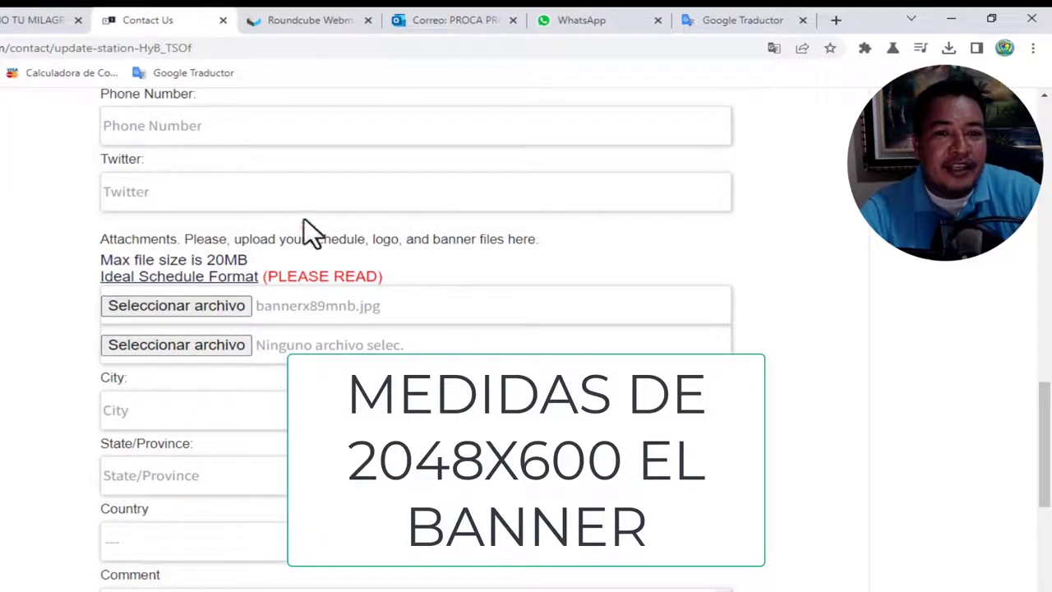
{"action": "left_click", "coordinate": [35, 13]}
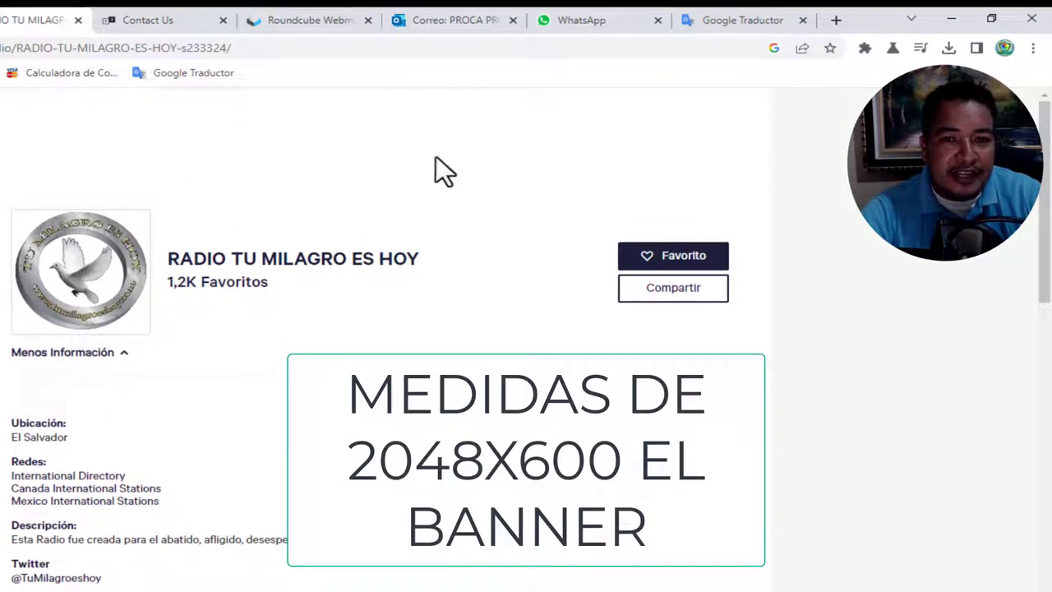
{"action": "left_click", "coordinate": [152, 21]}
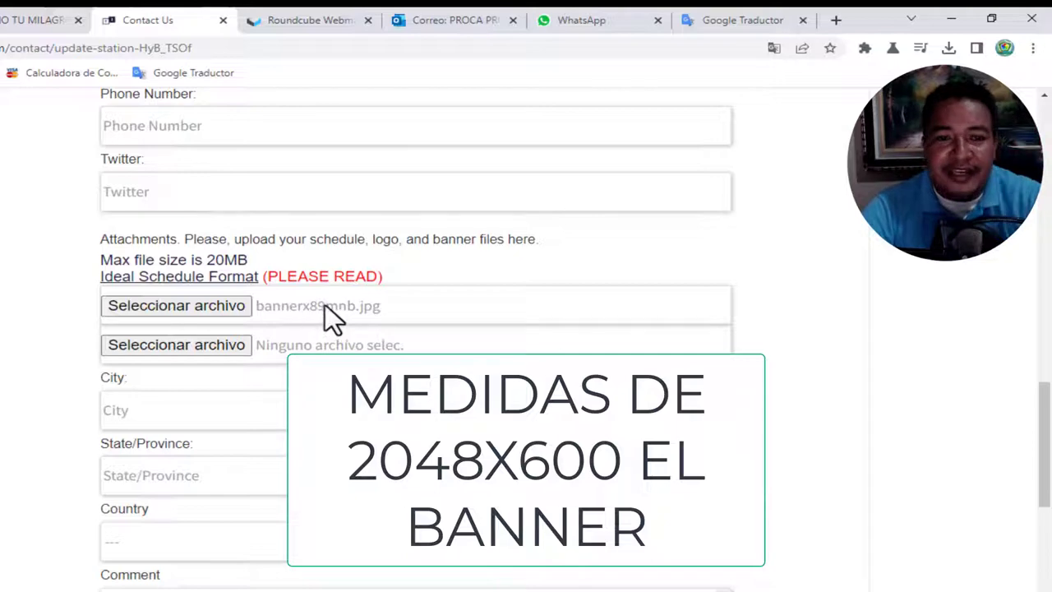
Step: Check the form's City, State/Province and Country fields against the Ubicación entry on the station's TuneIn page
{"action": "scroll", "coordinate": [433, 339], "scroll_direction": "down", "scroll_amount": 2}
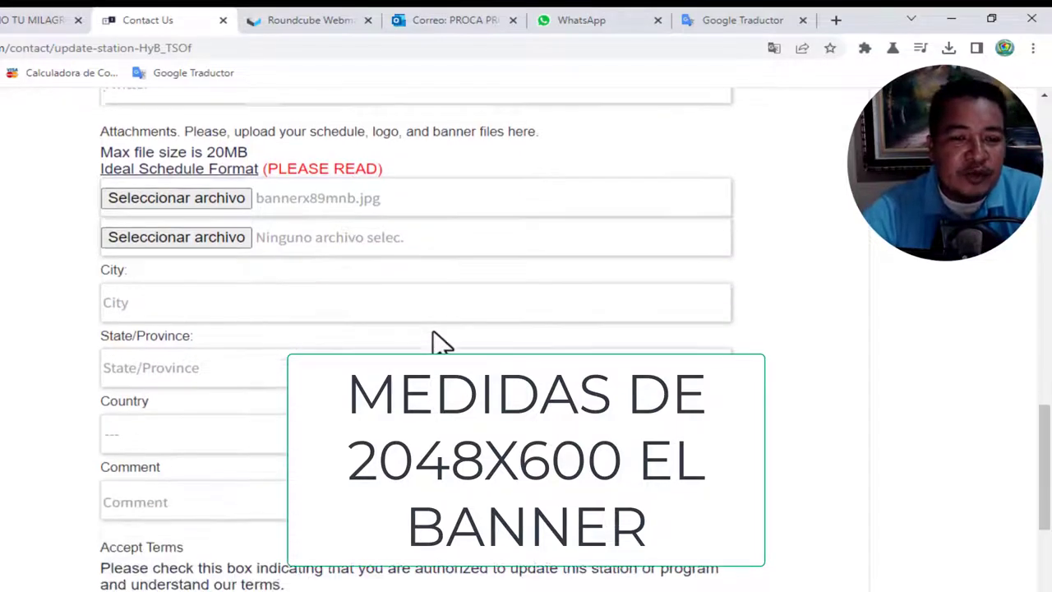
{"action": "scroll", "coordinate": [439, 341], "scroll_direction": "down", "scroll_amount": 1}
{"action": "left_click", "coordinate": [153, 254]}
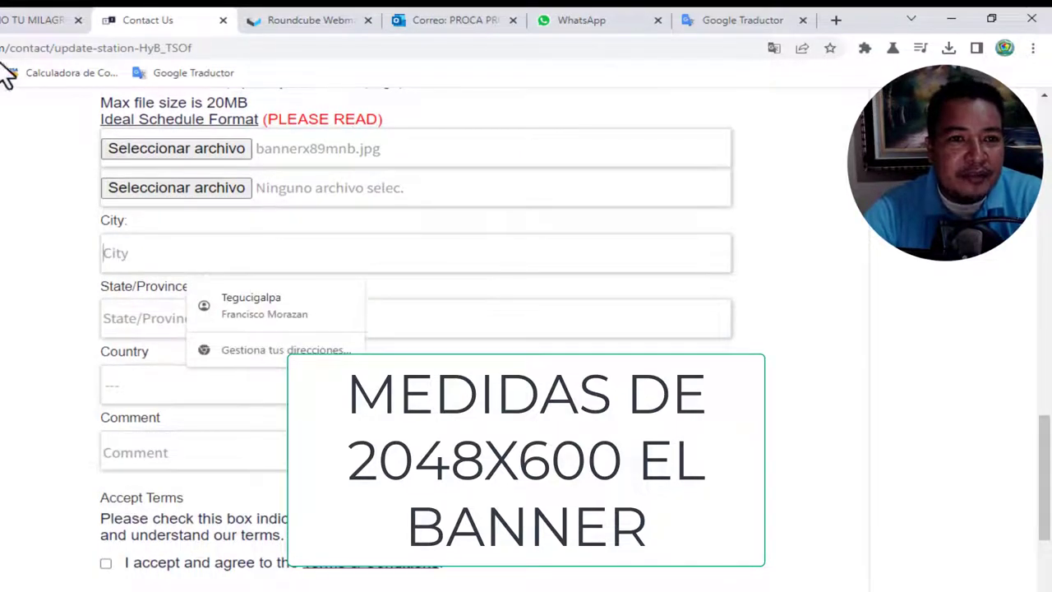
{"action": "left_click", "coordinate": [26, 20]}
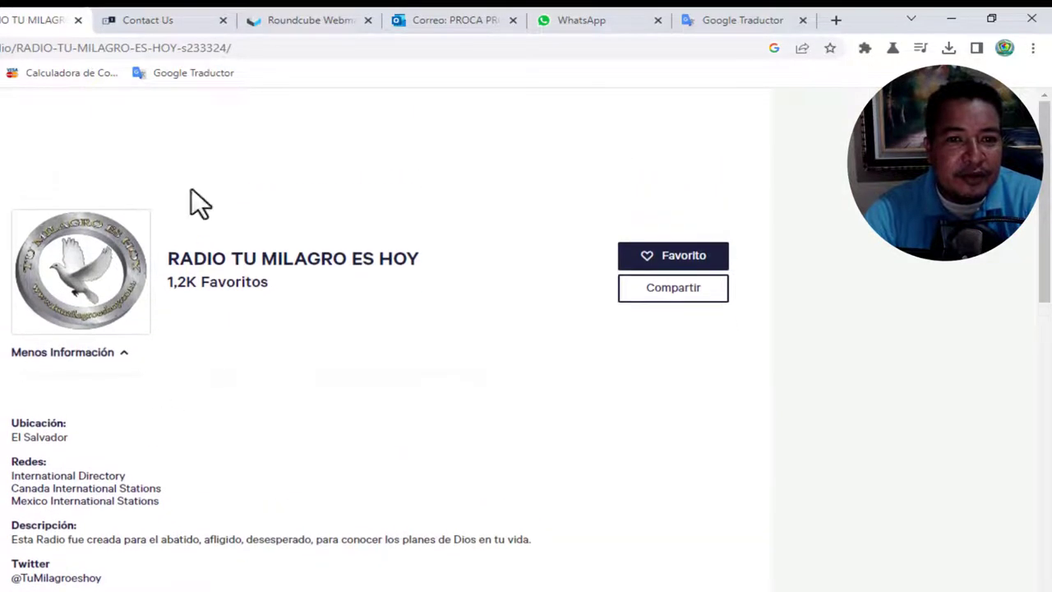
{"action": "left_click", "coordinate": [156, 20]}
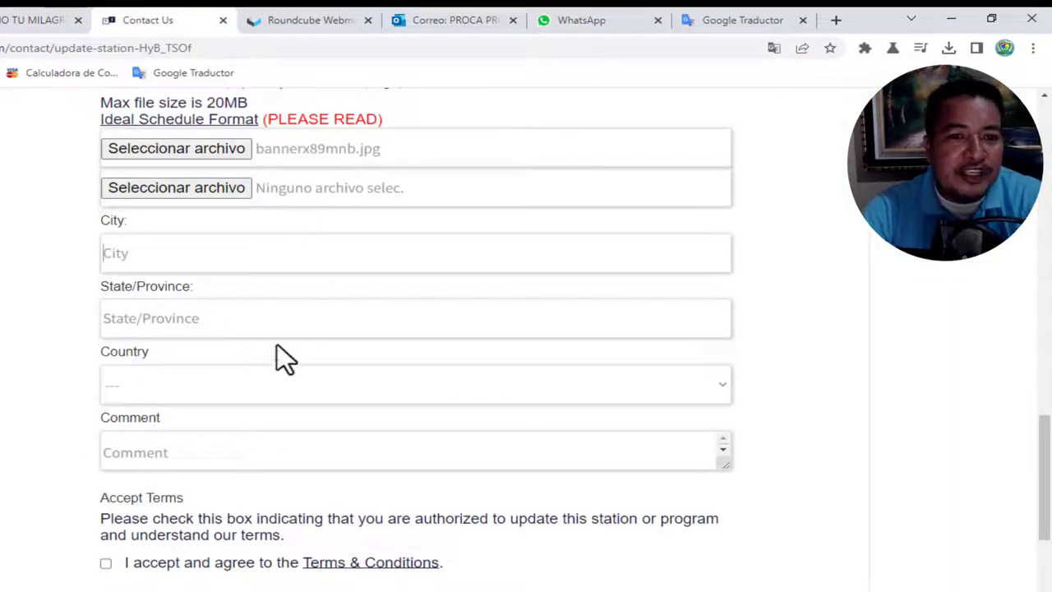
{"action": "left_click", "coordinate": [138, 386]}
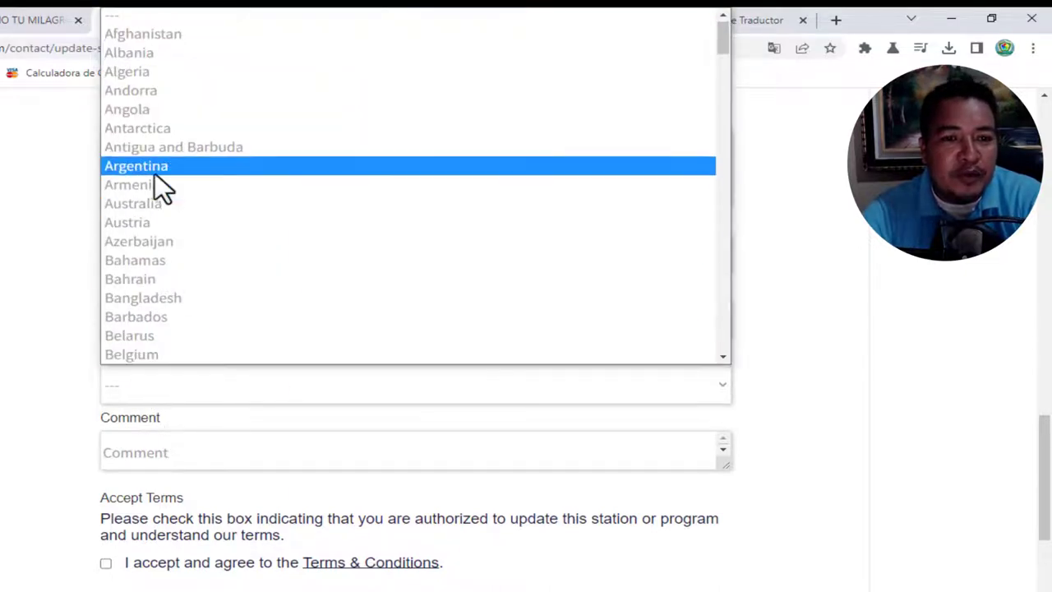
{"action": "left_click", "coordinate": [24, 170]}
{"action": "left_click", "coordinate": [24, 18]}
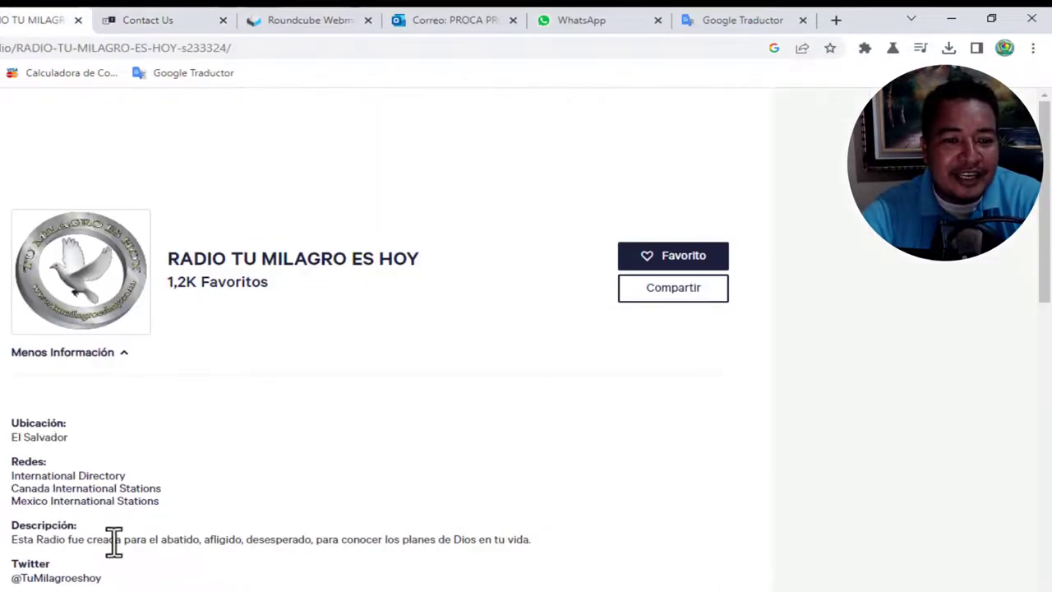
{"action": "left_click", "coordinate": [215, 22]}
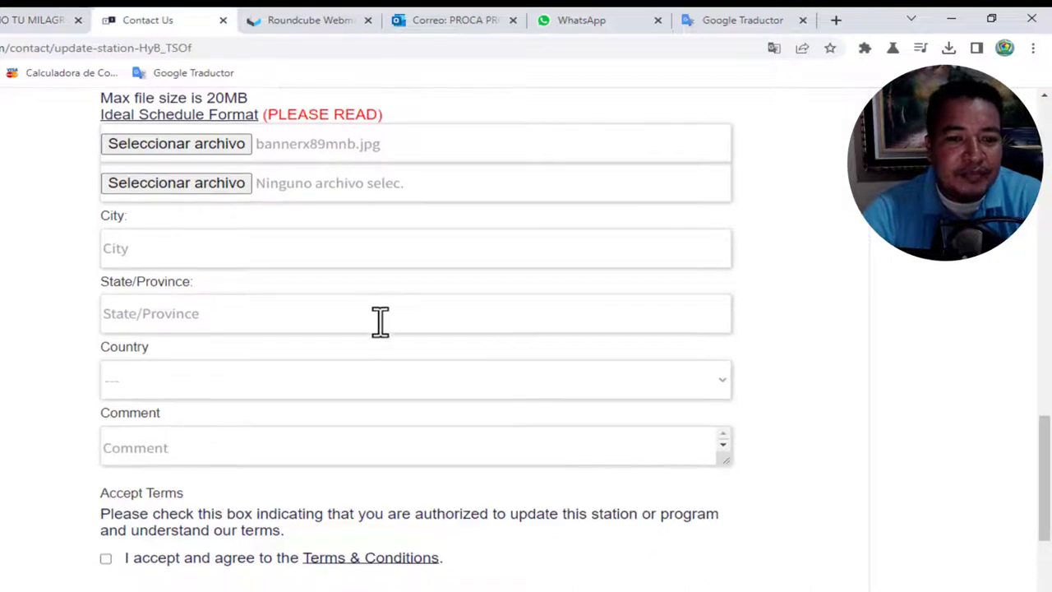
Step: Switch to Google Traductor for the form's comment, clear the old text and set the translation from Spanish to English
{"action": "scroll", "coordinate": [378, 321], "scroll_direction": "down", "scroll_amount": 1}
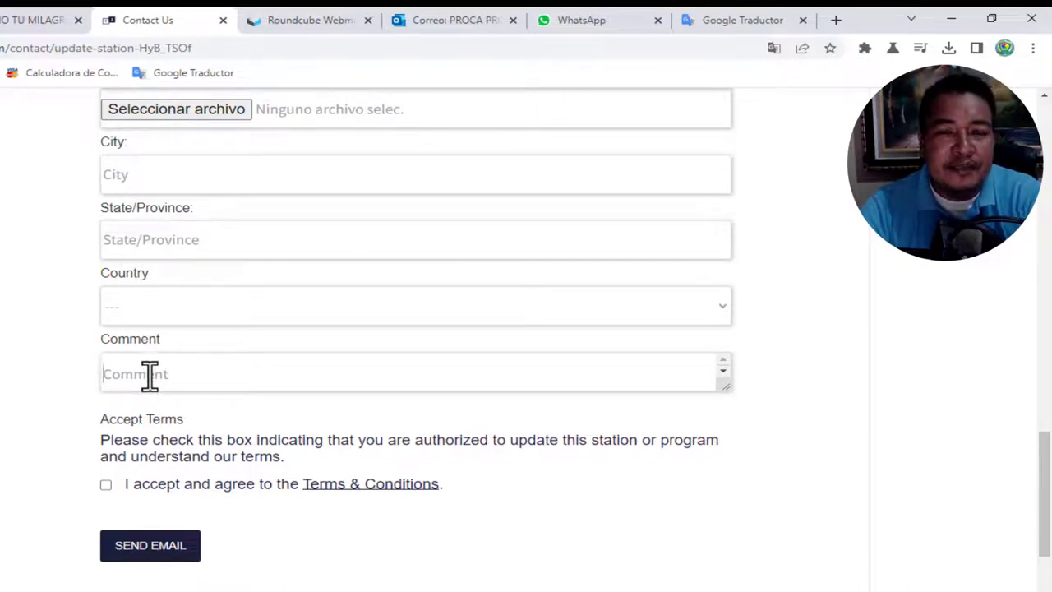
{"action": "left_click", "coordinate": [727, 22]}
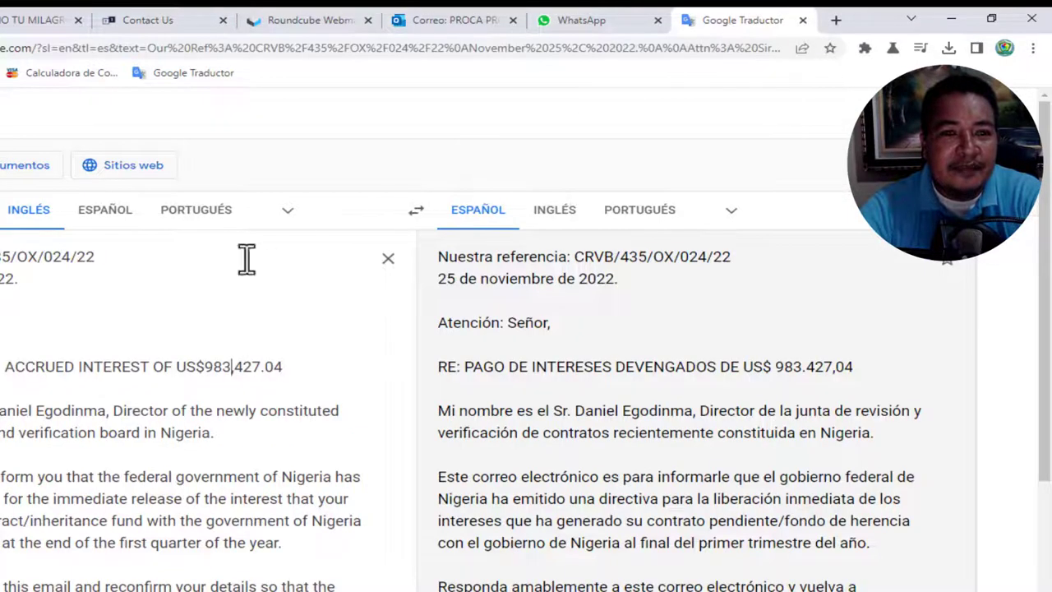
{"action": "left_click", "coordinate": [388, 258]}
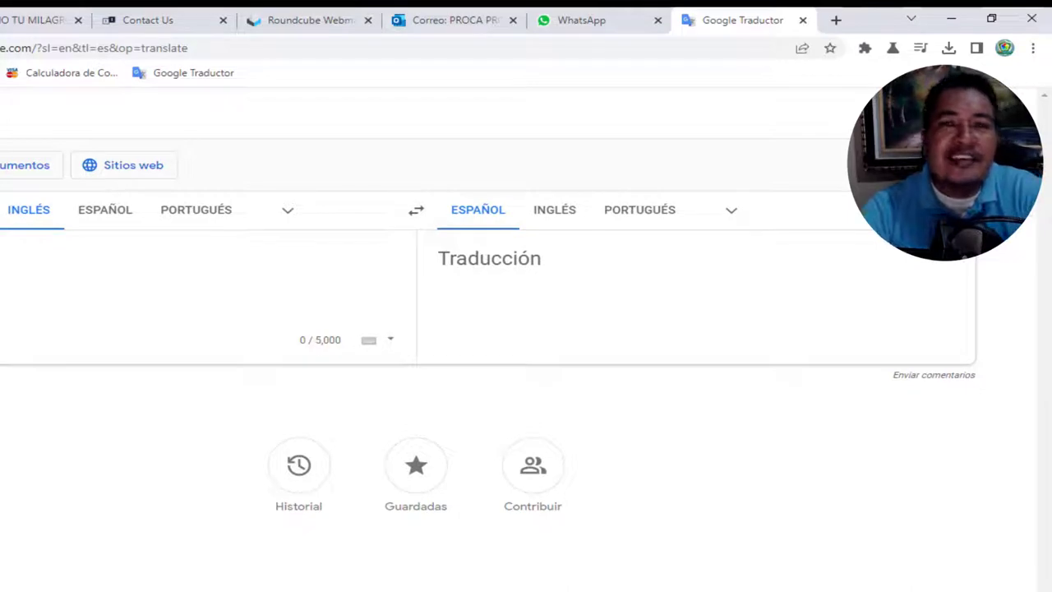
{"action": "left_click", "coordinate": [104, 216]}
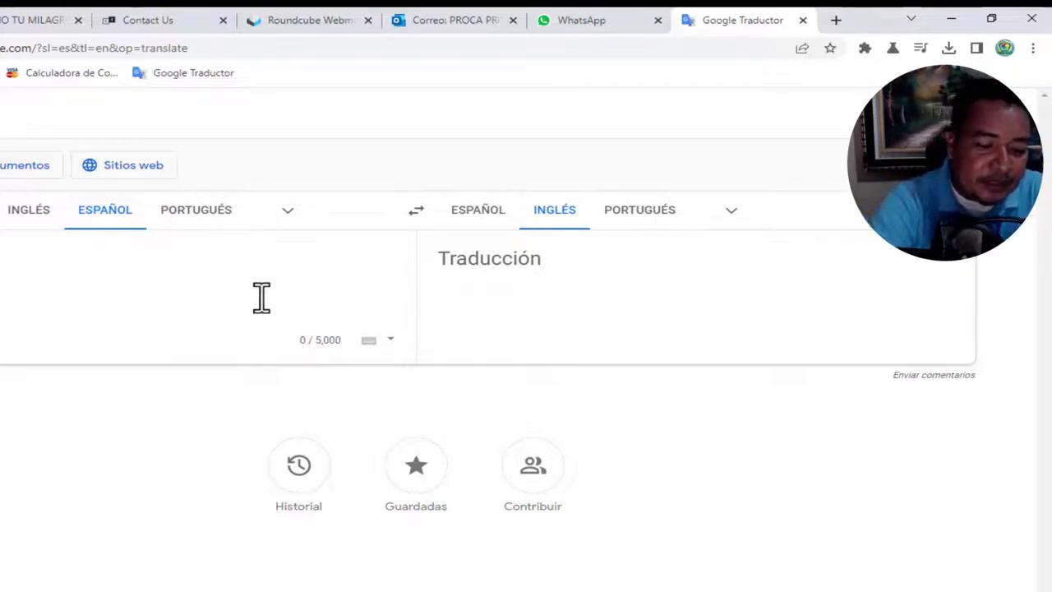
Step: Write the Spanish source text "Saludos amigos de tunein, me comunico con ustedes porque necesito cambiar la corriente de streaming de mi radio y"
{"action": "type", "text": "sa"}
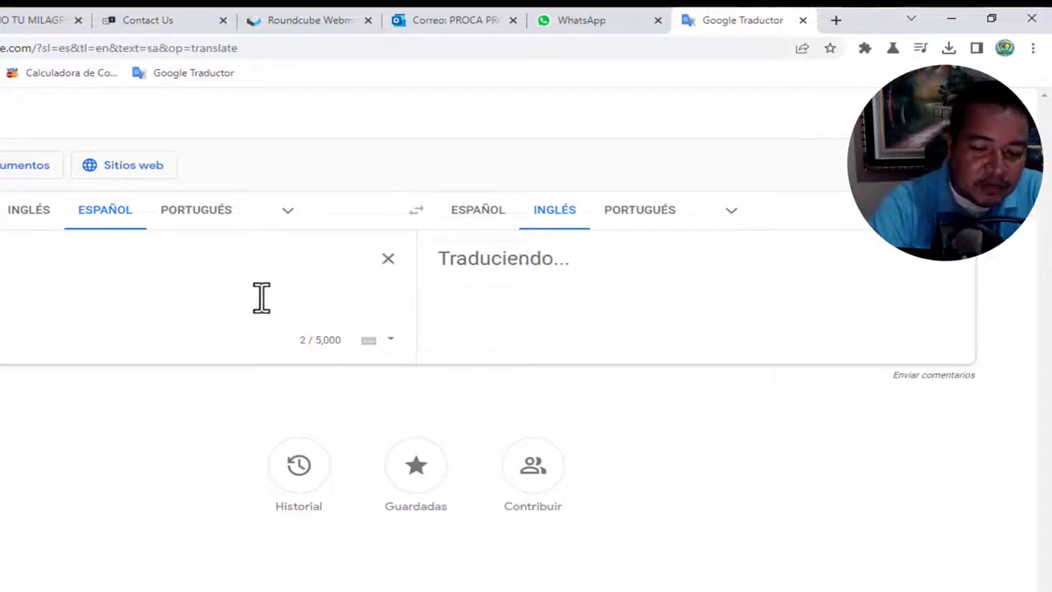
{"action": "key", "text": "BackSpace"}
{"action": "key", "text": "BackSpace"}
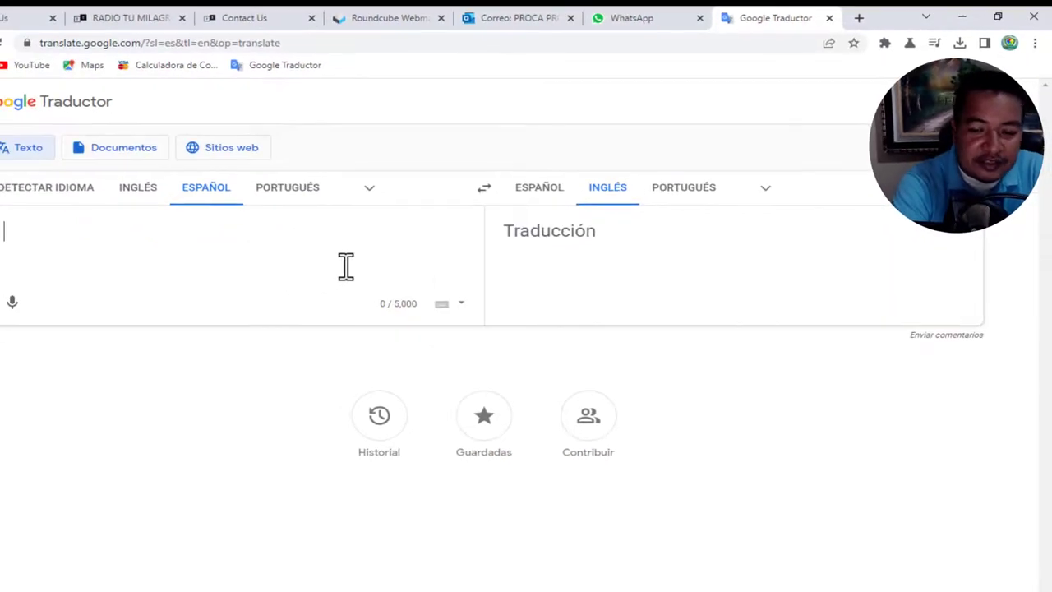
{"action": "type", "text": "Saludos am"}
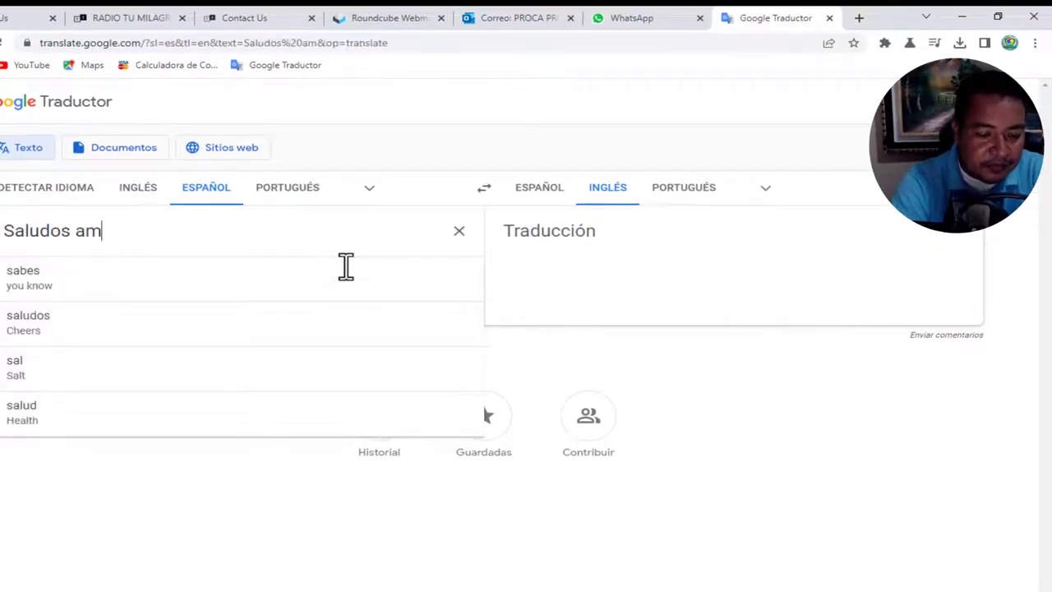
{"action": "type", "text": "igos de tu"}
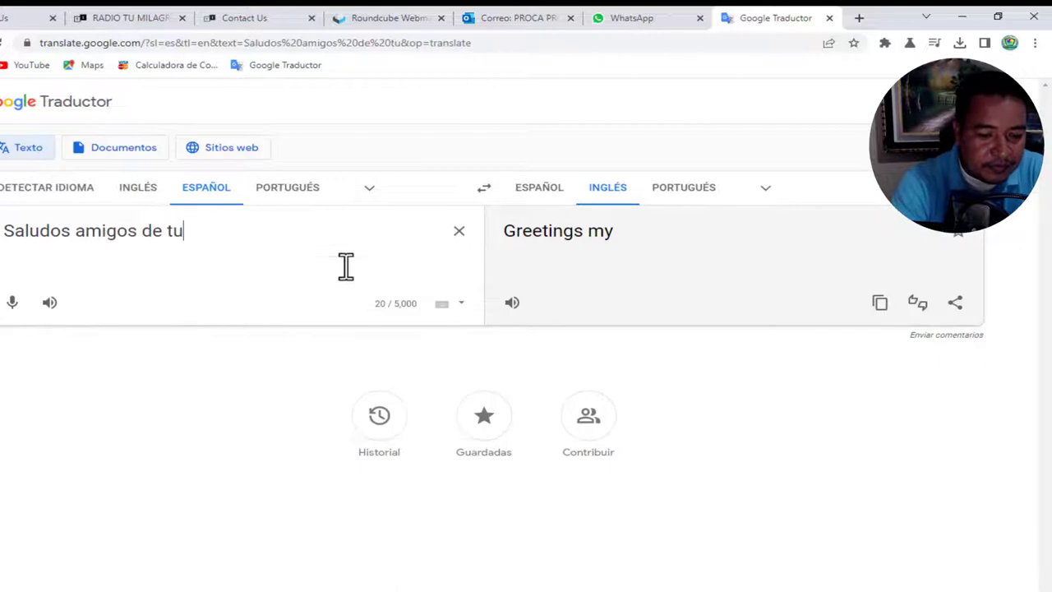
{"action": "type", "text": "nein, me "}
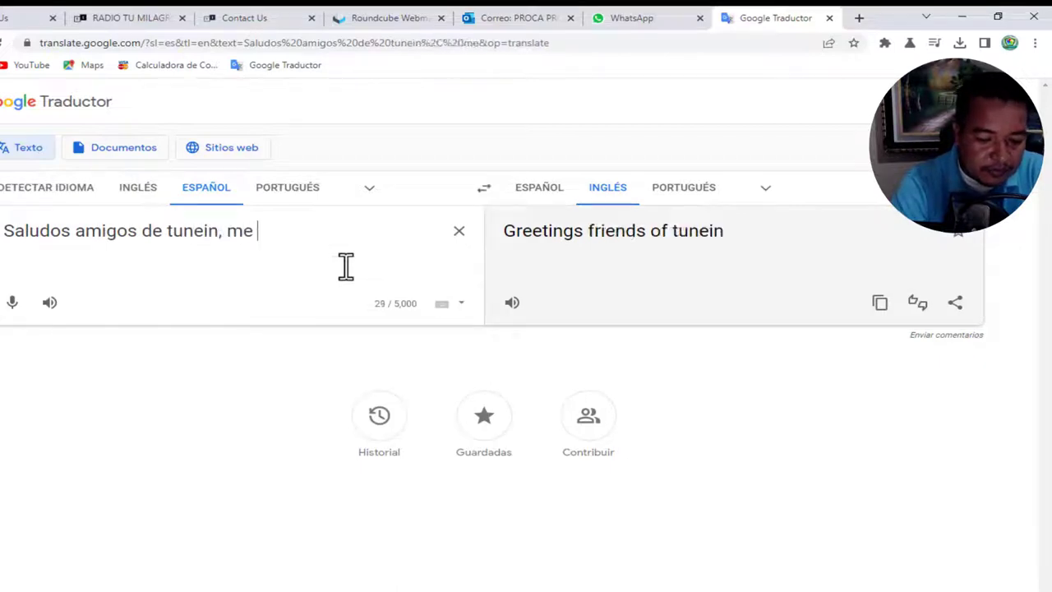
{"action": "type", "text": "comunico "}
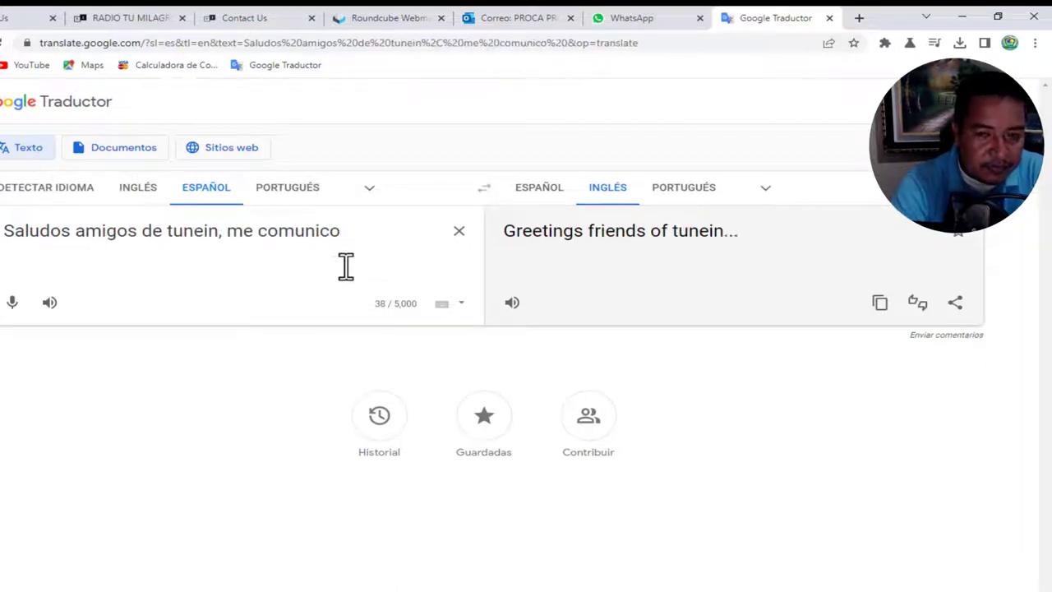
{"action": "type", "text": "con usted"}
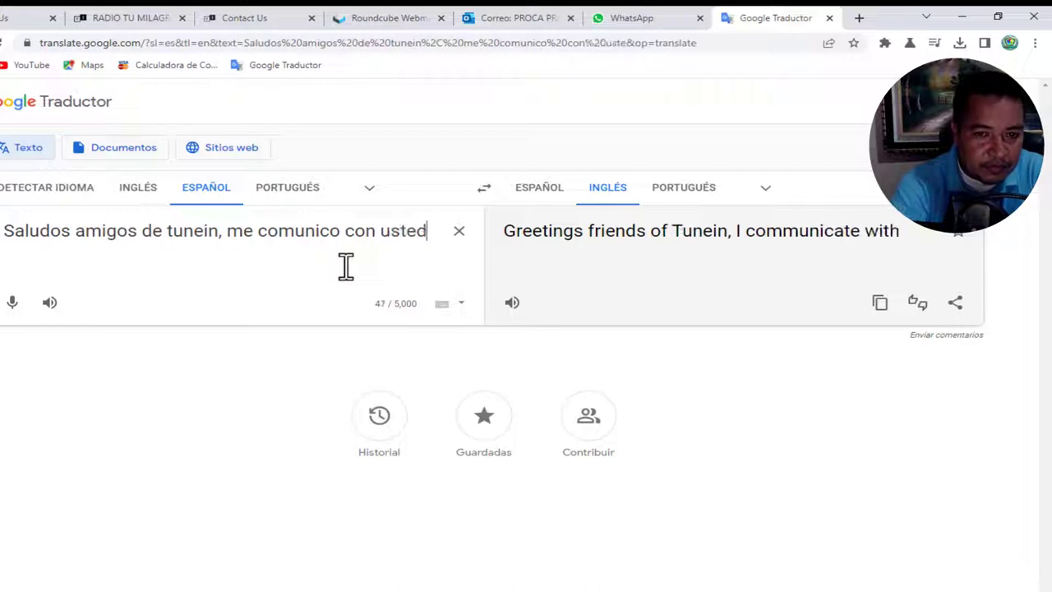
{"action": "type", "text": "es porque"}
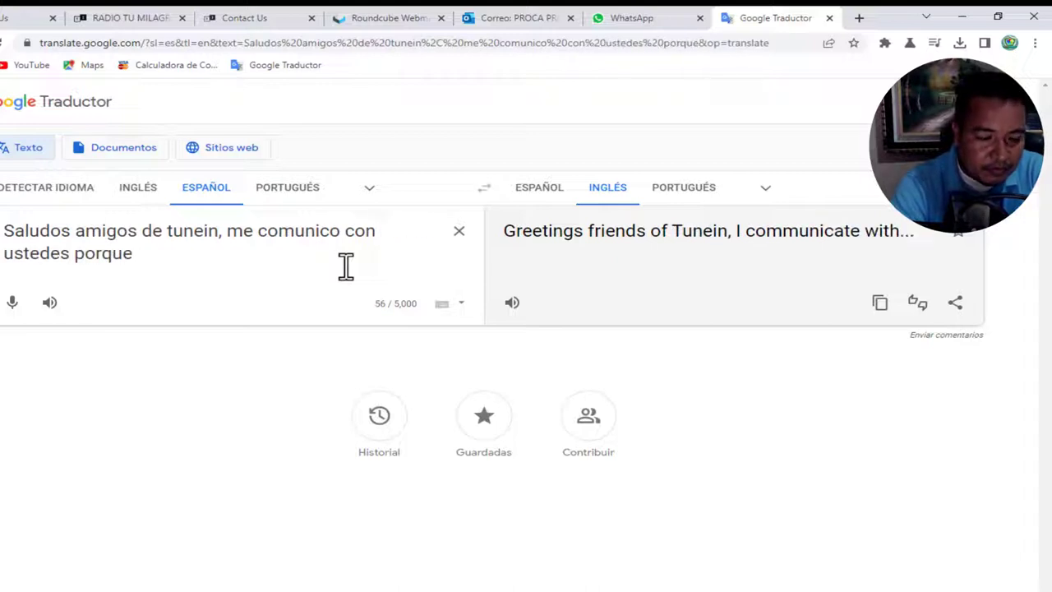
{"action": "type", "text": " necesi"}
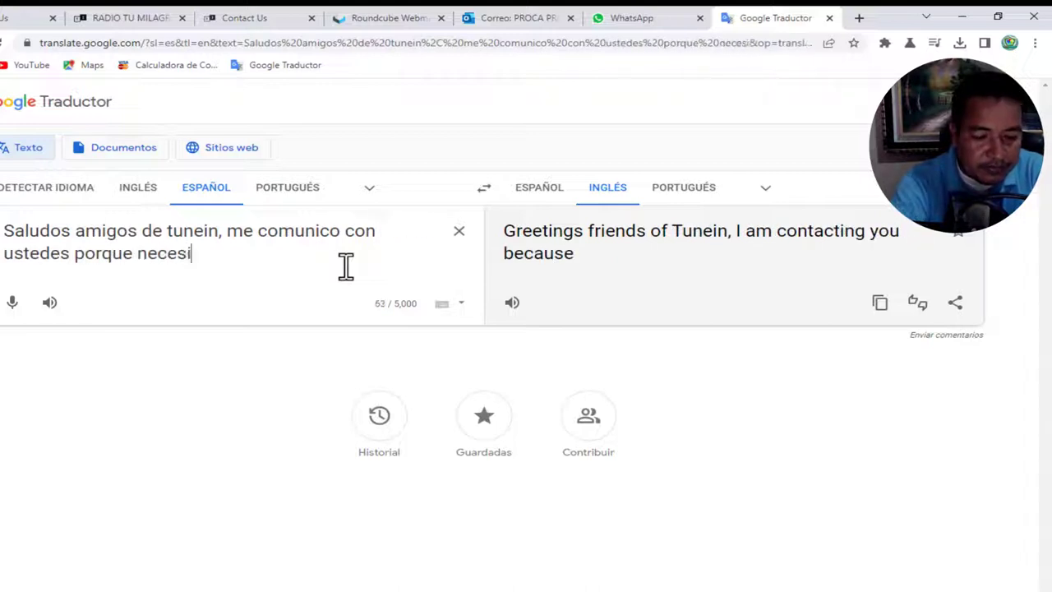
{"action": "type", "text": "to cambia"}
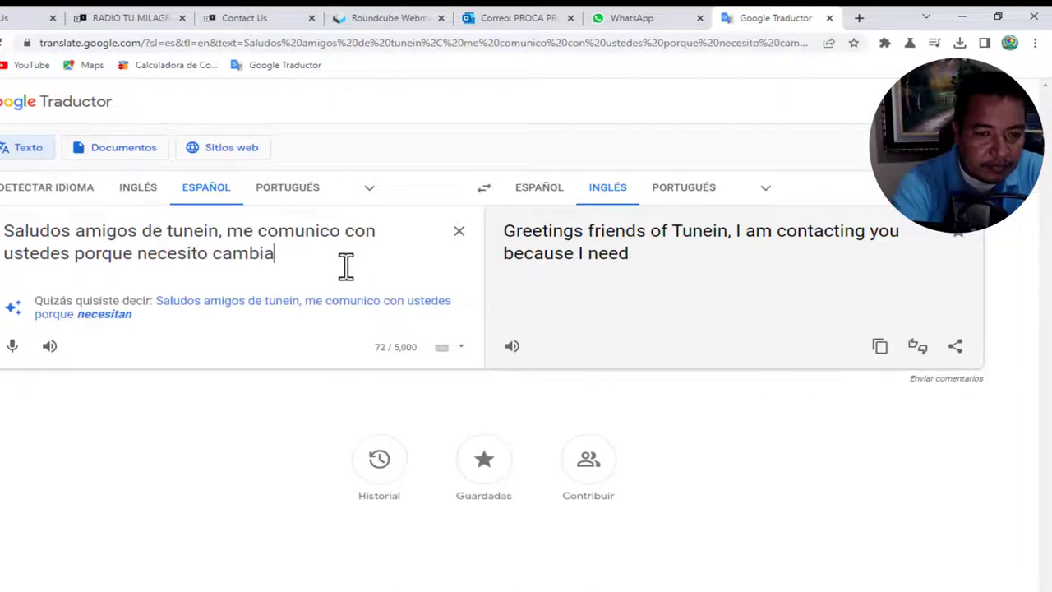
{"action": "type", "text": "r la"}
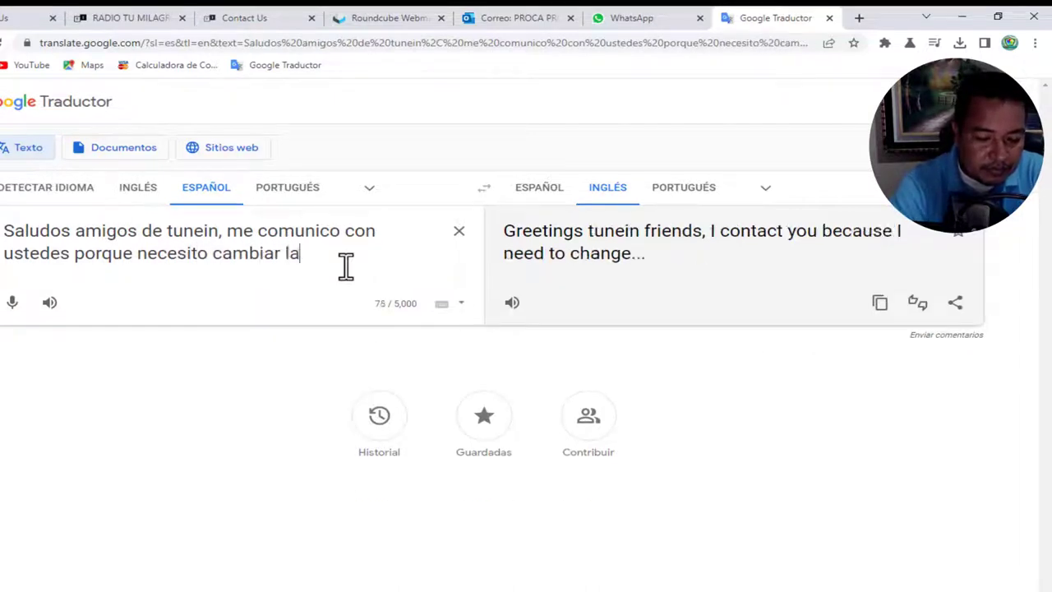
{"action": "type", "text": " corriente de streaming de mi radio y"}
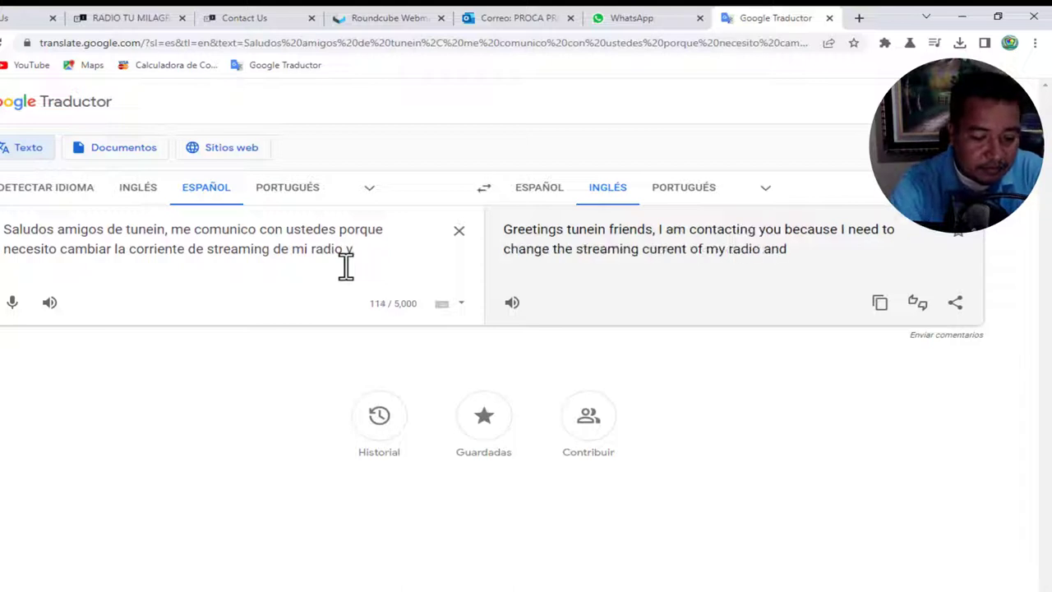
Step: Continue the Spanish source text with "quiero que el streaming antiguo sea eliminado de mi estacion."
{"action": "type", "text": "quiero que el streaming"}
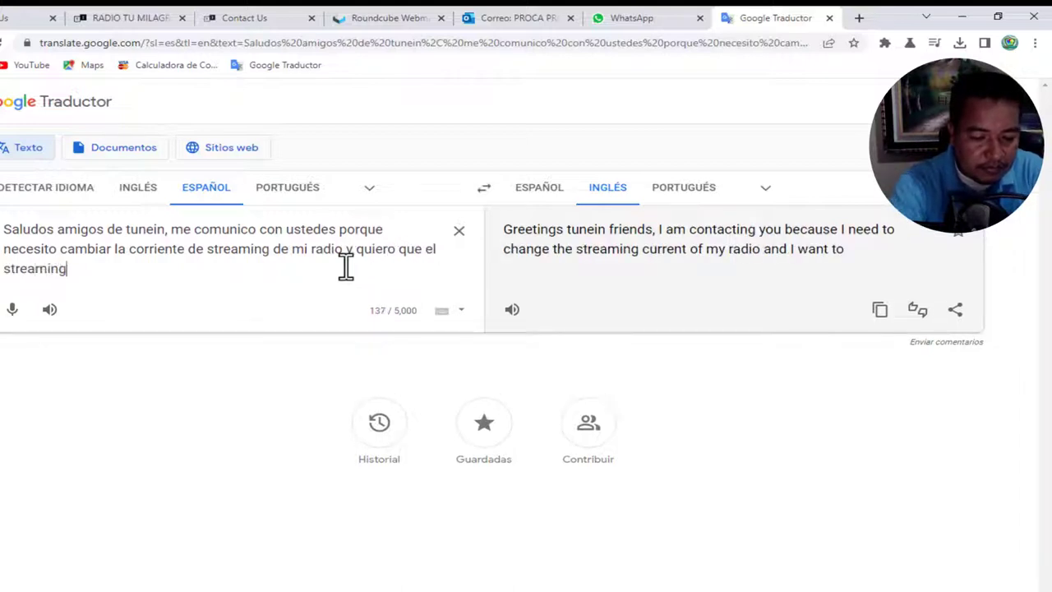
{"action": "type", "text": " ant"}
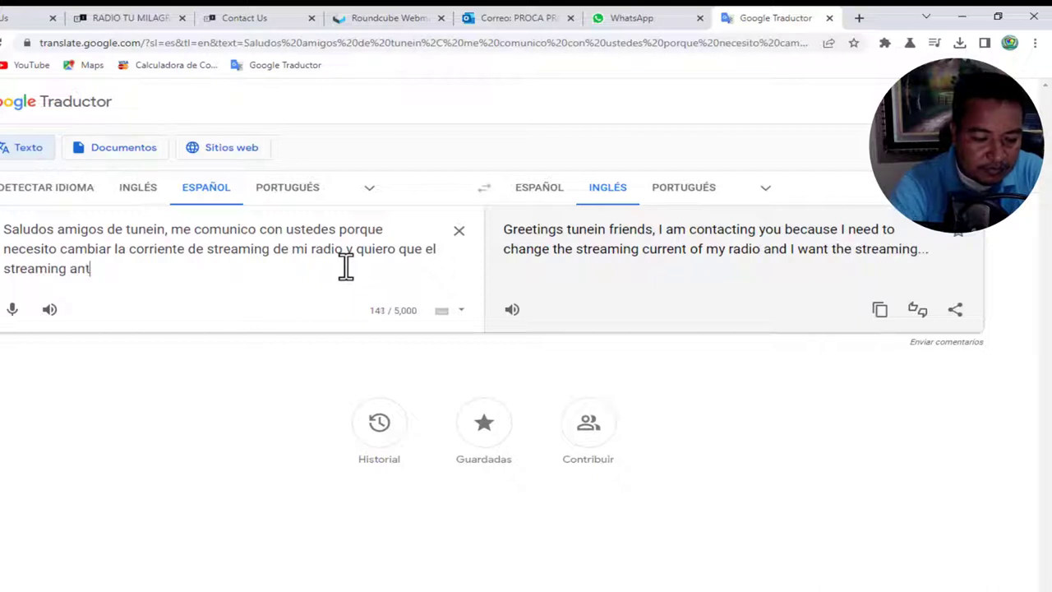
{"action": "type", "text": "iguo"}
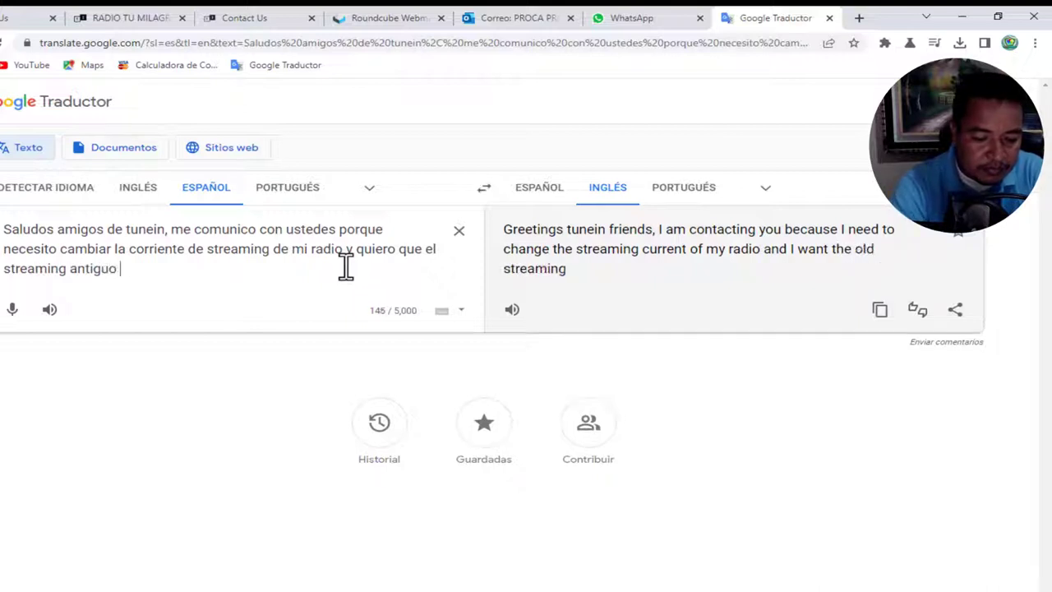
{"action": "type", "text": " sea eliminad"}
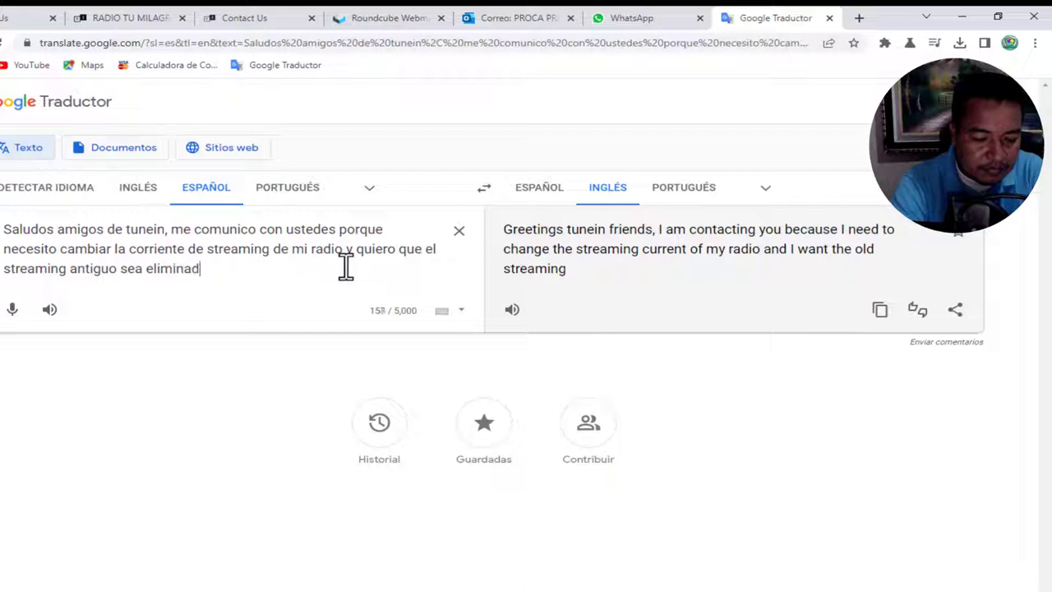
{"action": "type", "text": "o de mi estac"}
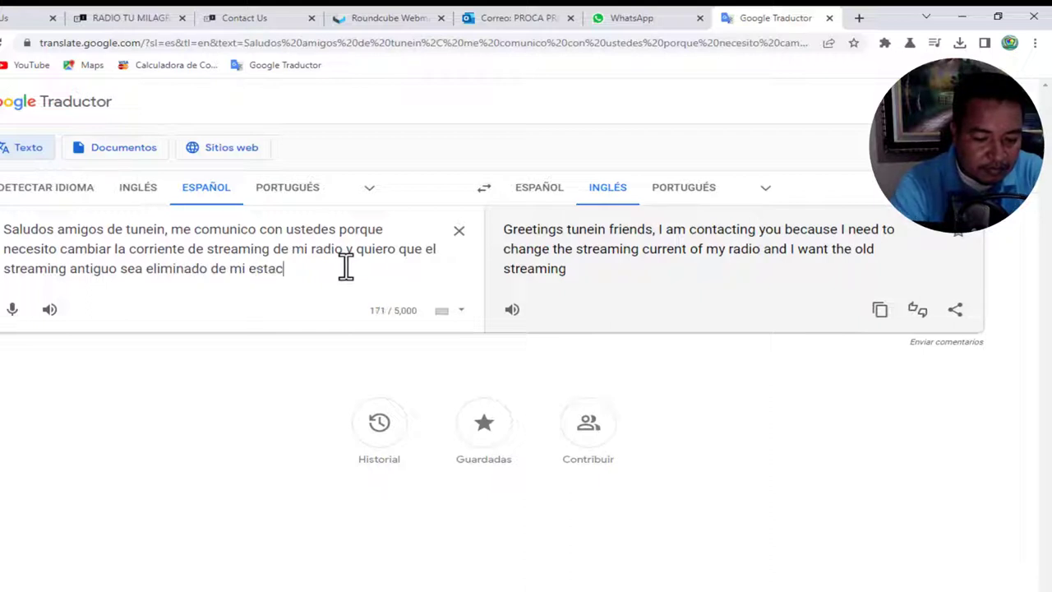
{"action": "type", "text": "ion."}
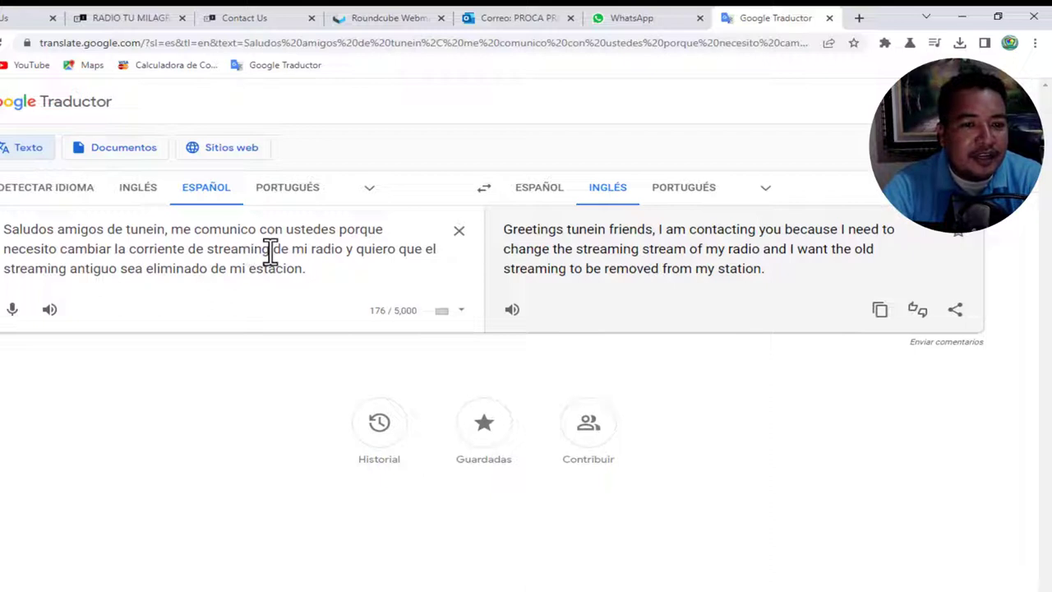
Step: Add a comma after "radio" and end the Spanish text with ", gracias de antemano." in place of the final period
{"action": "left_click", "coordinate": [342, 250]}
{"action": "type", "text": ","}
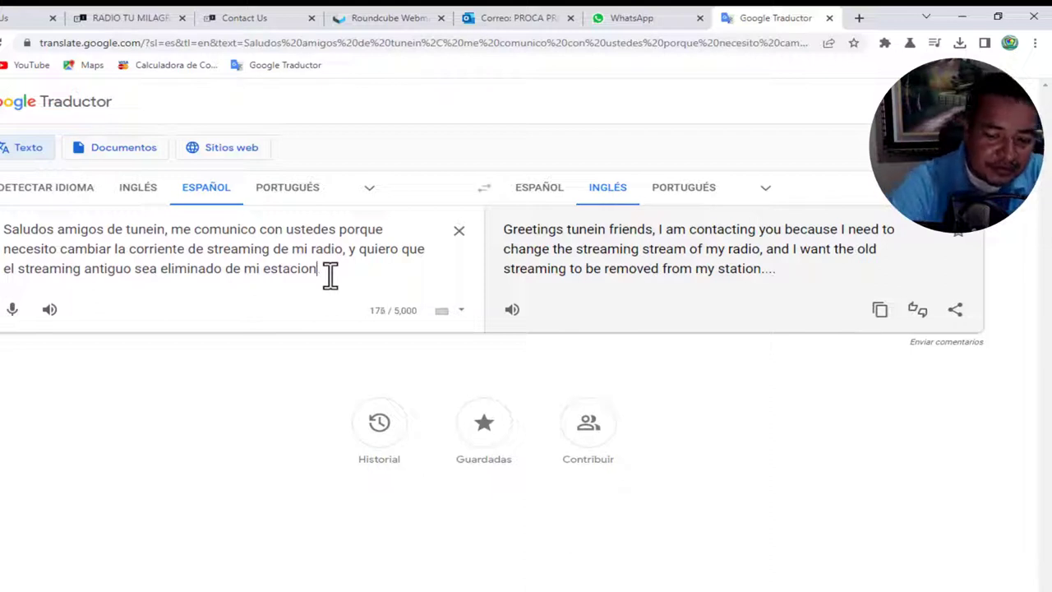
{"action": "type", "text": "ias"}
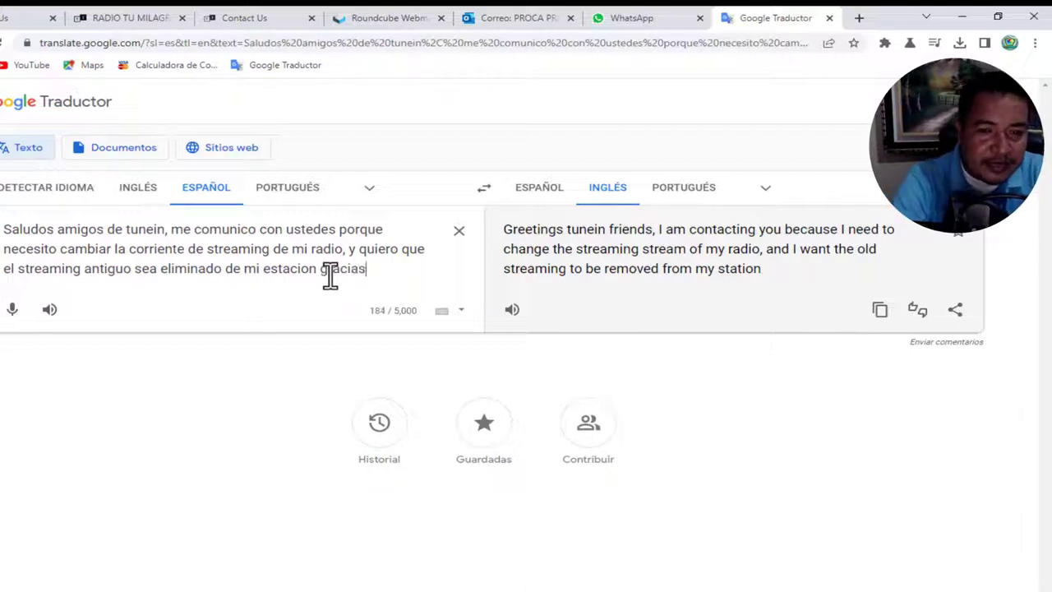
{"action": "type", "text": " de antemano."}
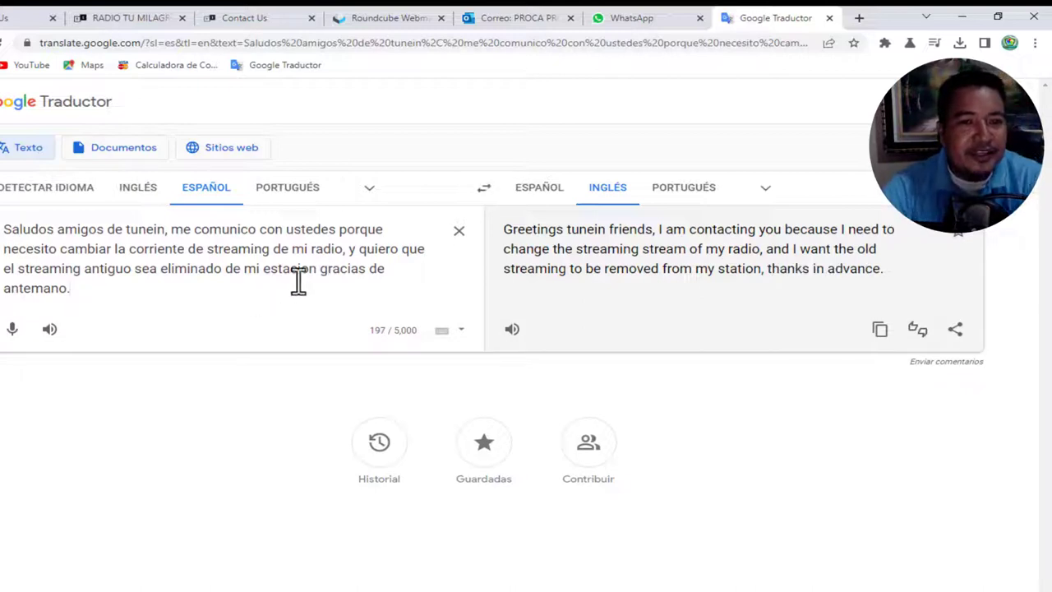
{"action": "left_click", "coordinate": [319, 271]}
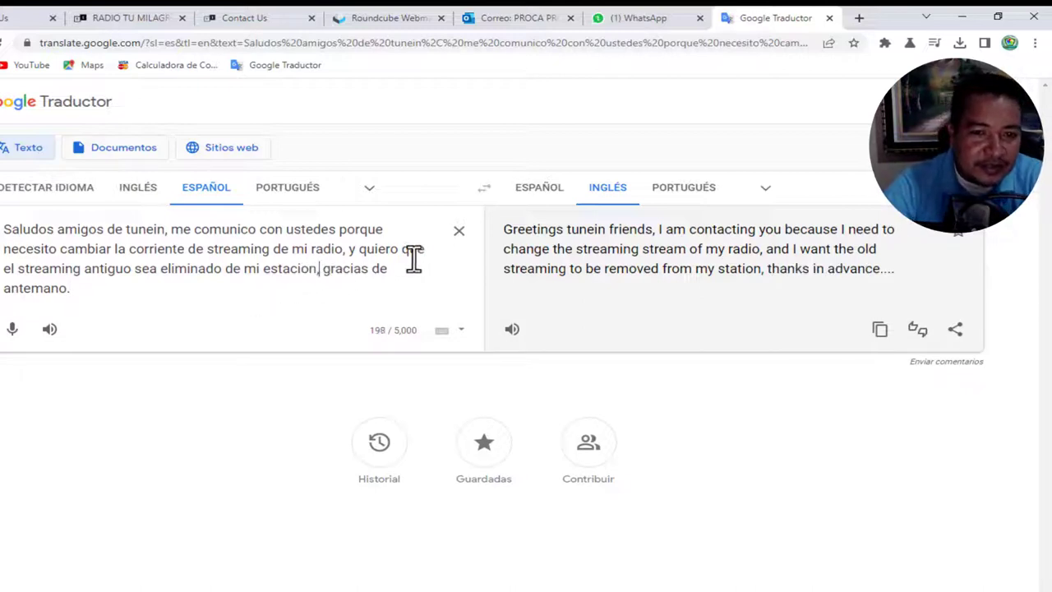
{"action": "type", "text": ","}
Step: Copy the complete English translation and paste it into the Comment field of TuneIn's Update Station form
{"action": "left_click_drag", "start_coordinate": [81, 288], "coordinate": [4, 231]}
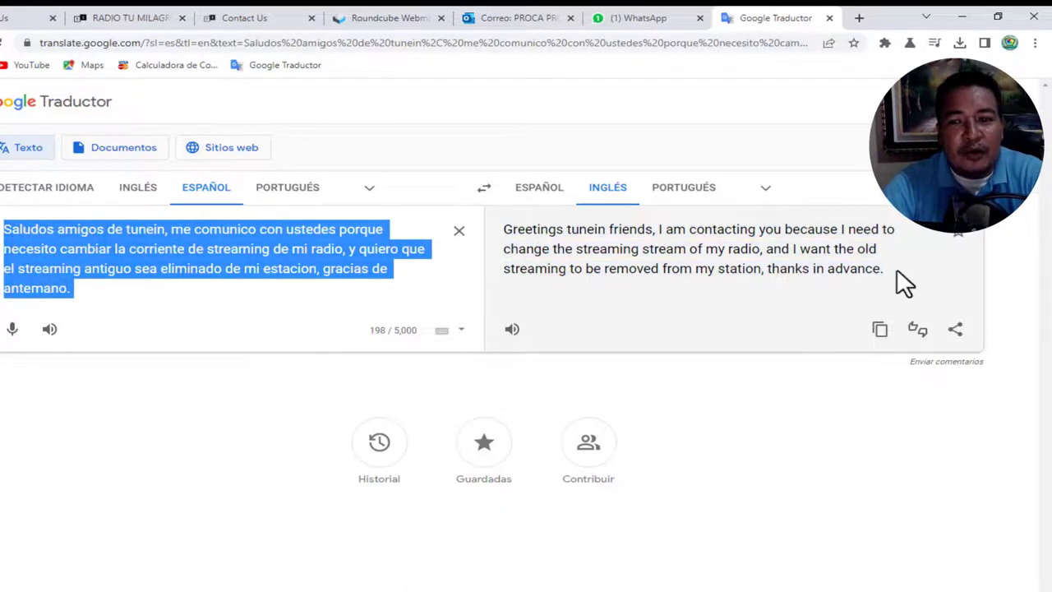
{"action": "left_click_drag", "start_coordinate": [904, 281], "coordinate": [510, 234]}
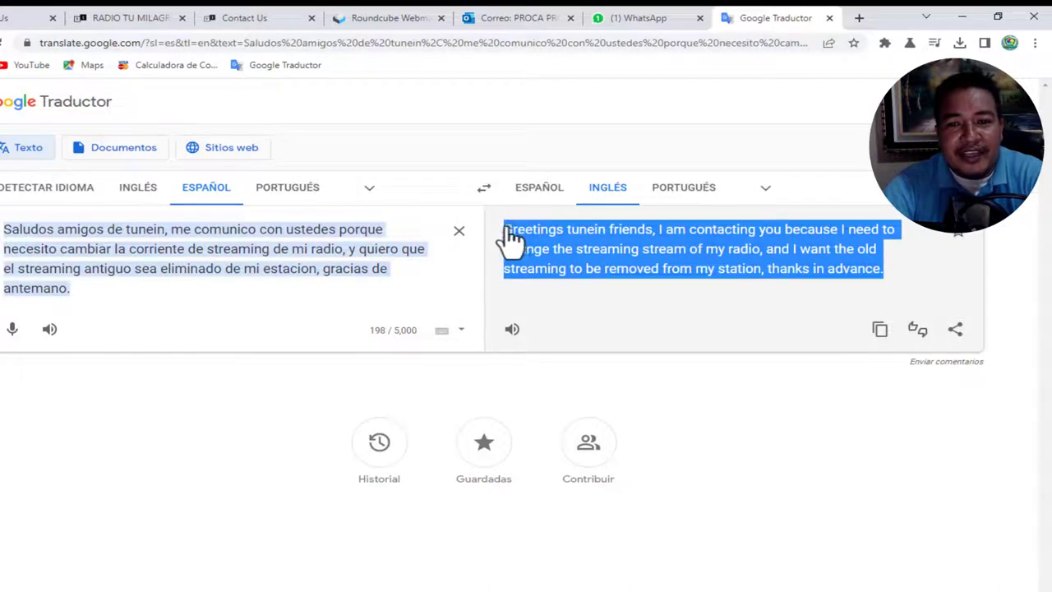
{"action": "right_click", "coordinate": [510, 236]}
{"action": "left_click", "coordinate": [536, 241]}
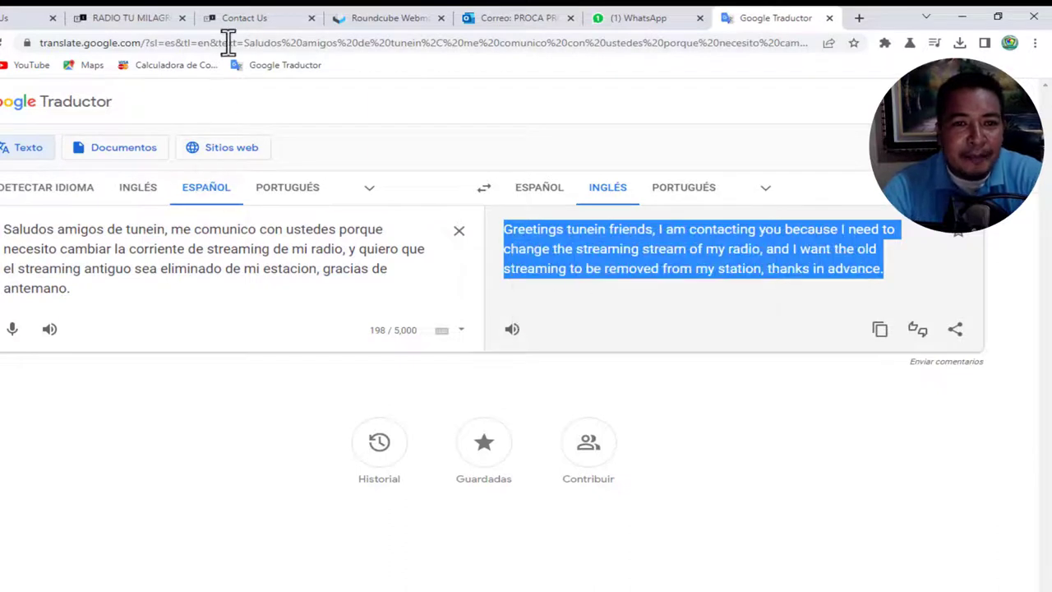
{"action": "left_click", "coordinate": [232, 18]}
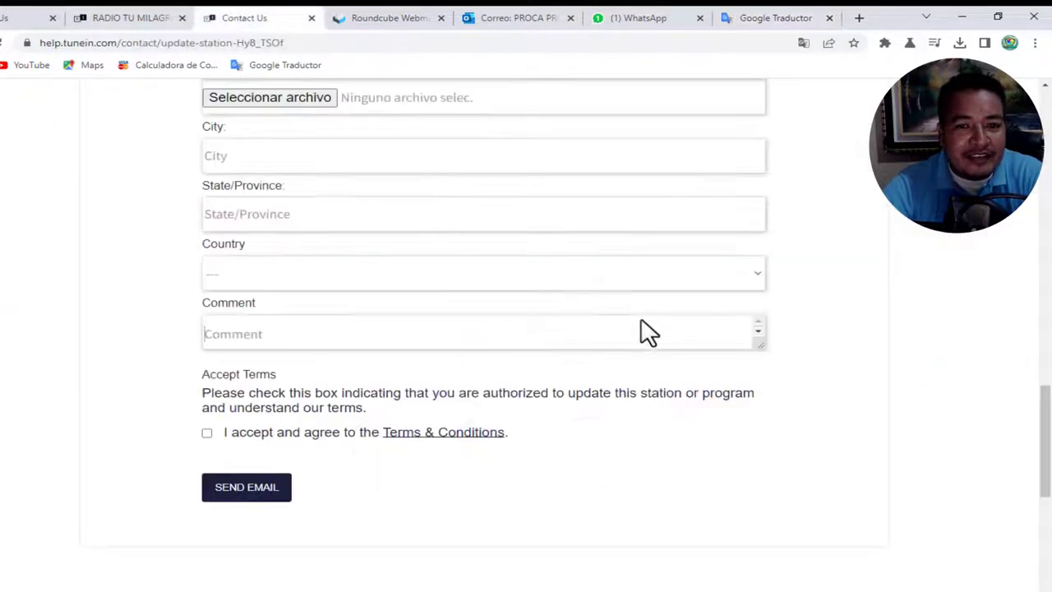
{"action": "right_click", "coordinate": [287, 335]}
{"action": "left_click", "coordinate": [319, 440]}
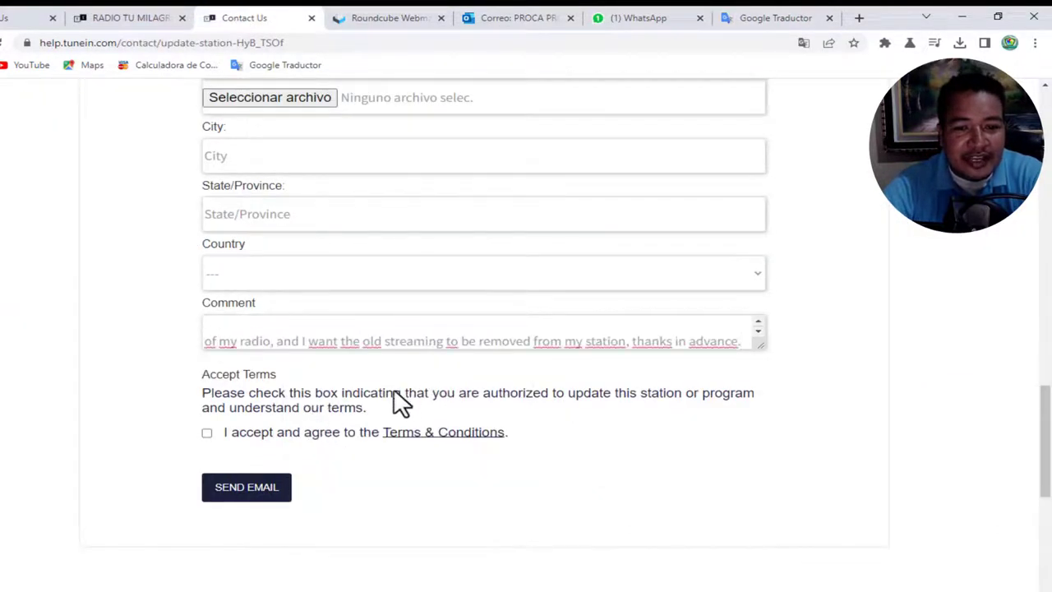
Step: Translate the form page into Spanish and accept the Terms & Conditions
{"action": "right_click", "coordinate": [814, 327]}
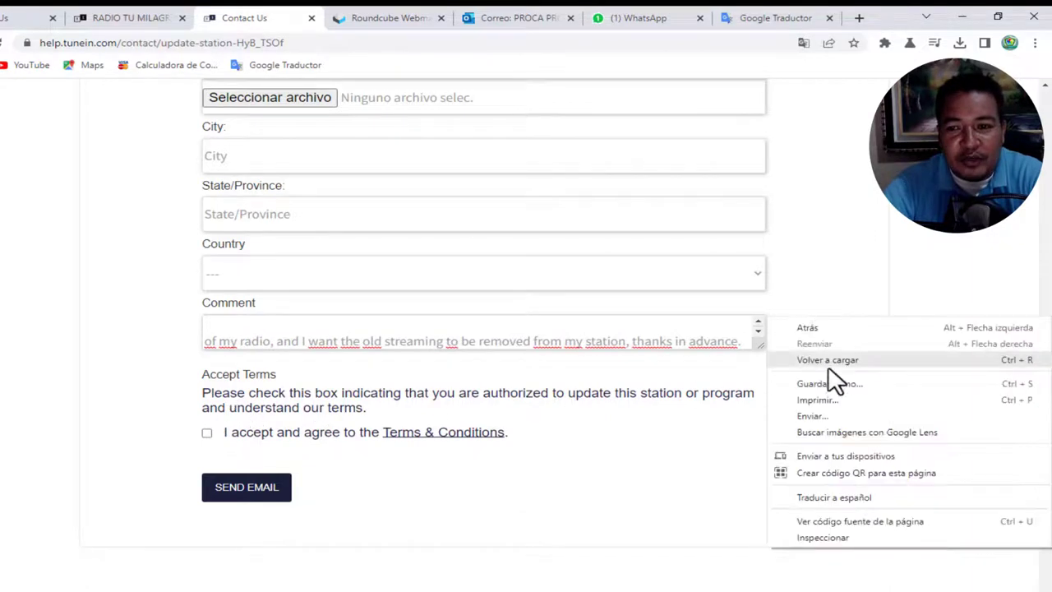
{"action": "left_click", "coordinate": [837, 498]}
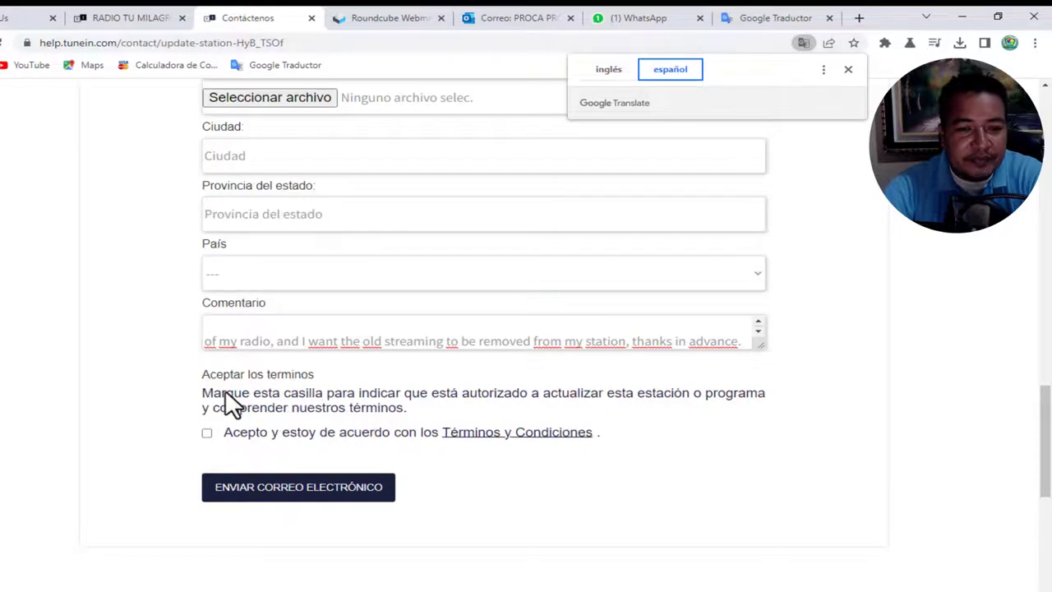
{"action": "left_click", "coordinate": [207, 433]}
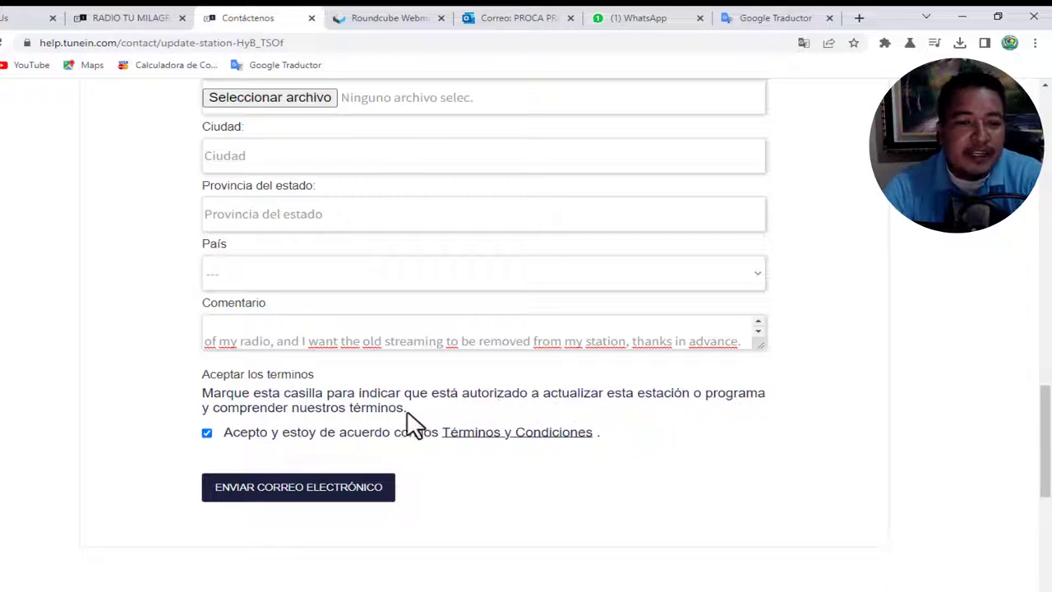
Step: Enlarge the Comentario box to show the full comment and review the form's note about existing streams under Enlaces de contenido
{"action": "scroll", "coordinate": [740, 403], "scroll_direction": "up", "scroll_amount": 1}
{"action": "scroll", "coordinate": [782, 413], "scroll_direction": "down", "scroll_amount": 2}
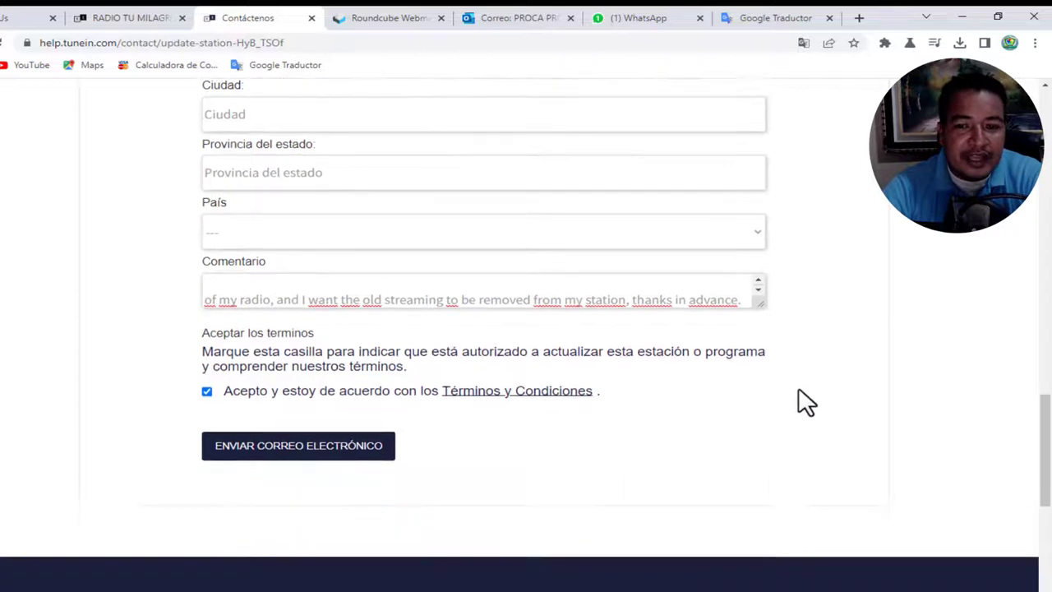
{"action": "mouse_move", "coordinate": [779, 317]}
{"action": "left_mouse_down"}
{"action": "mouse_move", "coordinate": [808, 381]}
{"action": "mouse_move", "coordinate": [794, 313]}
{"action": "left_mouse_up"}
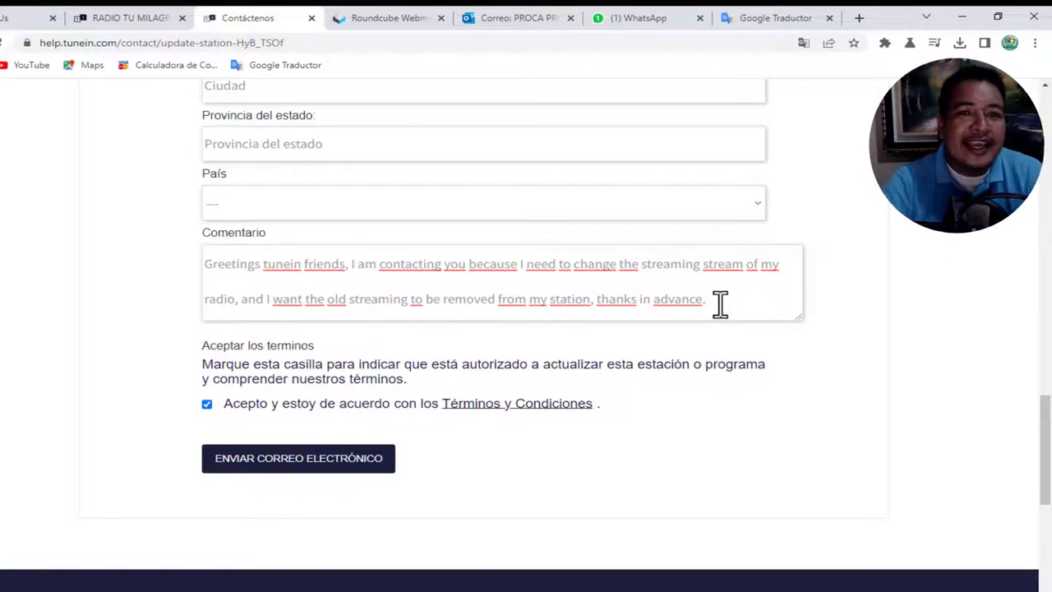
{"action": "scroll", "coordinate": [720, 304], "scroll_direction": "up", "scroll_amount": 8}
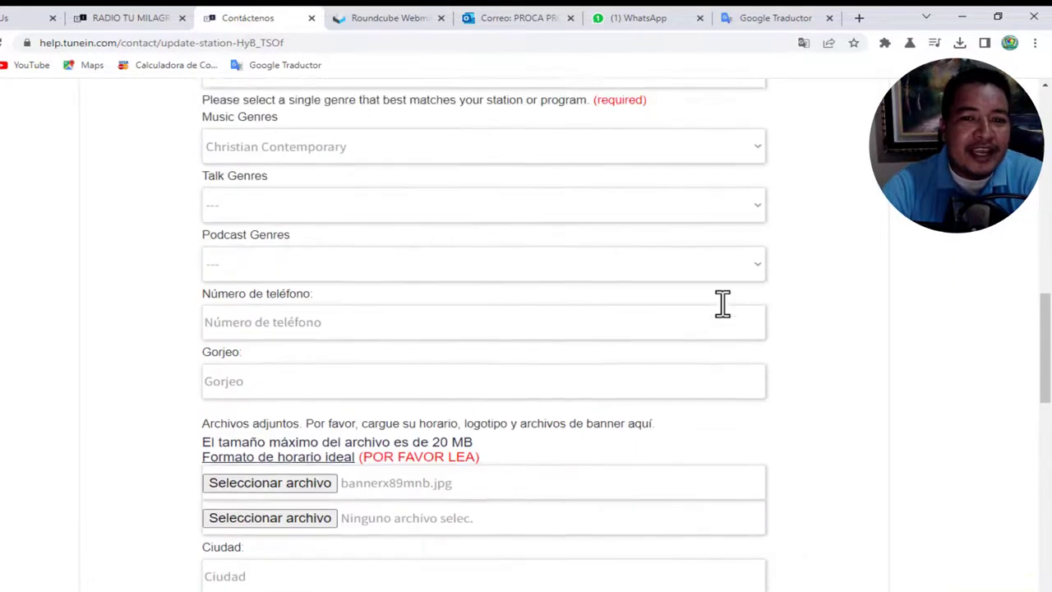
{"action": "scroll", "coordinate": [335, 251], "scroll_direction": "up", "scroll_amount": 6}
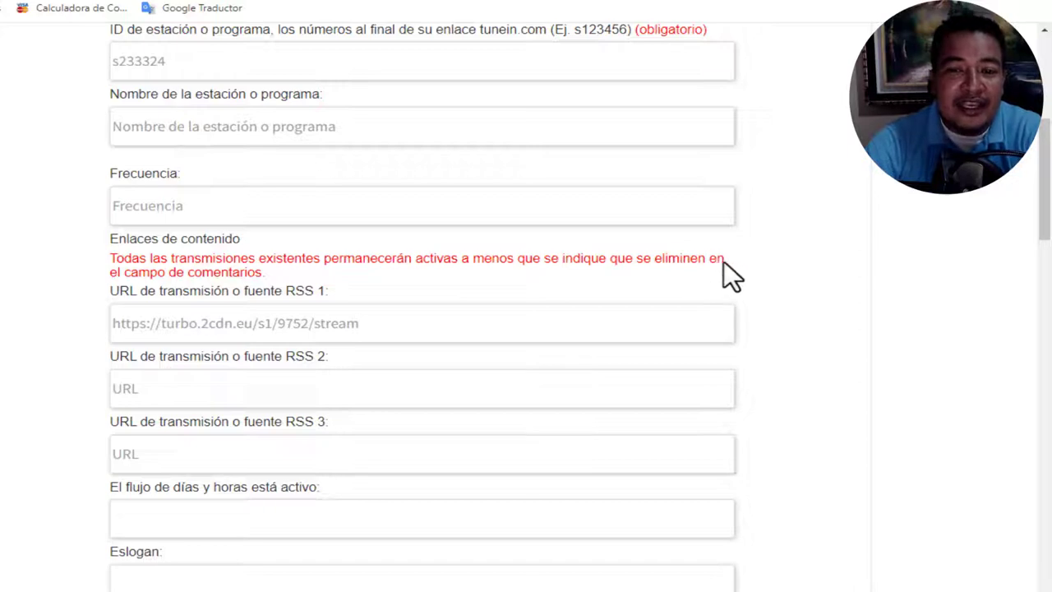
{"action": "scroll", "coordinate": [433, 273], "scroll_direction": "down", "scroll_amount": 10}
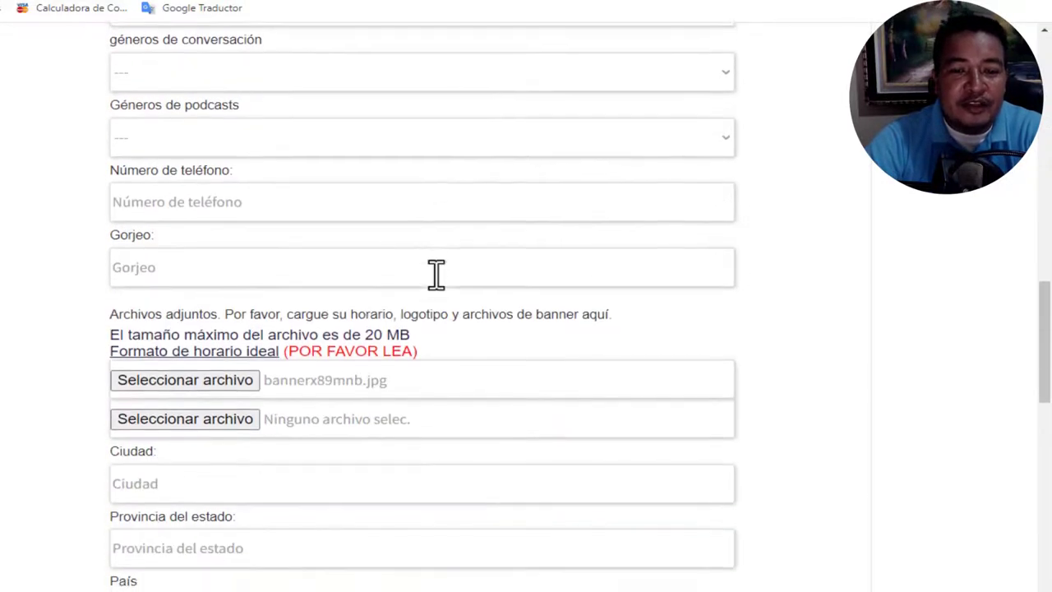
Step: Check the English comment at the end of the form and return the page from Spanish to its original English
{"action": "scroll", "coordinate": [435, 273], "scroll_direction": "down", "scroll_amount": 8}
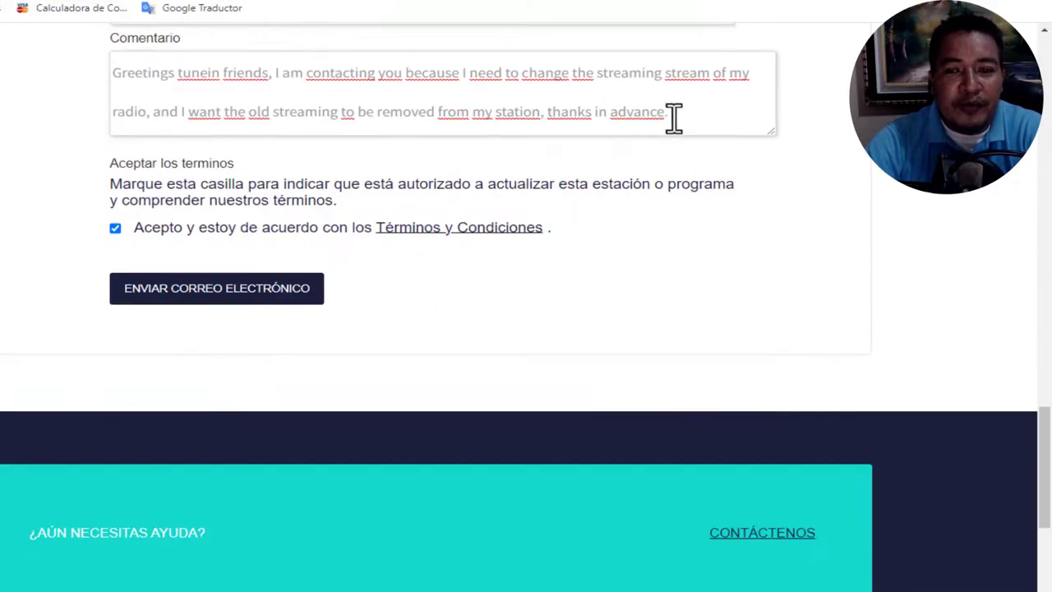
{"action": "left_click_drag", "start_coordinate": [674, 118], "coordinate": [35, 70]}
{"action": "scroll", "coordinate": [329, 91], "scroll_direction": "up", "scroll_amount": 1}
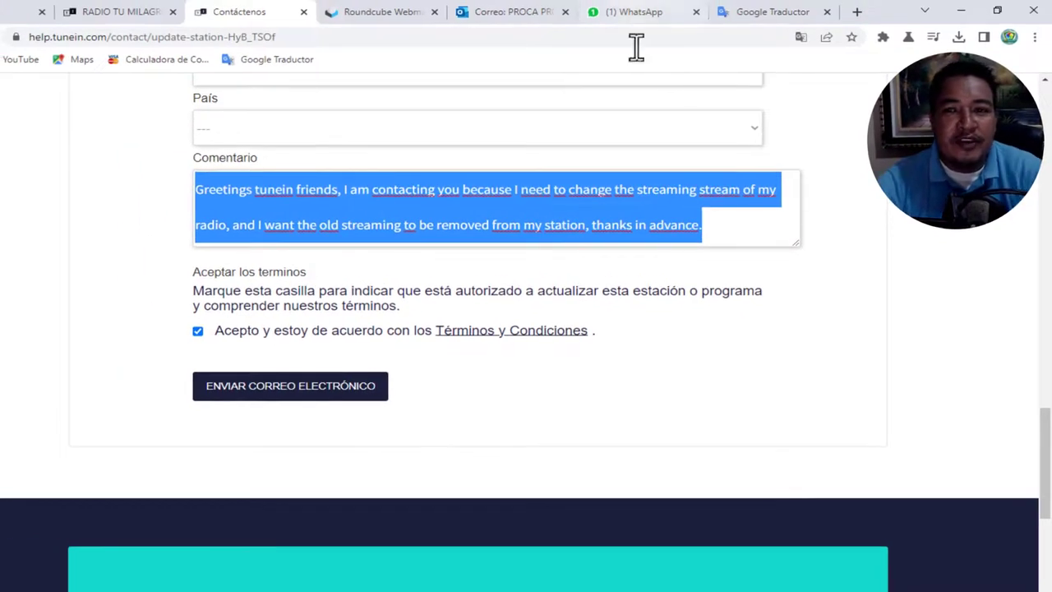
{"action": "left_click", "coordinate": [801, 37]}
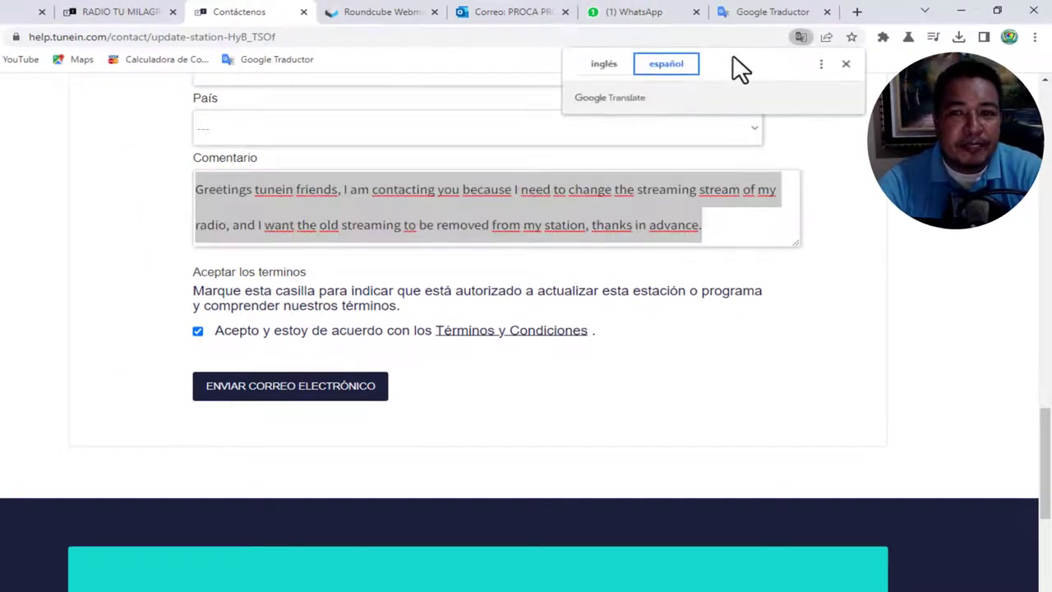
{"action": "left_click", "coordinate": [603, 64]}
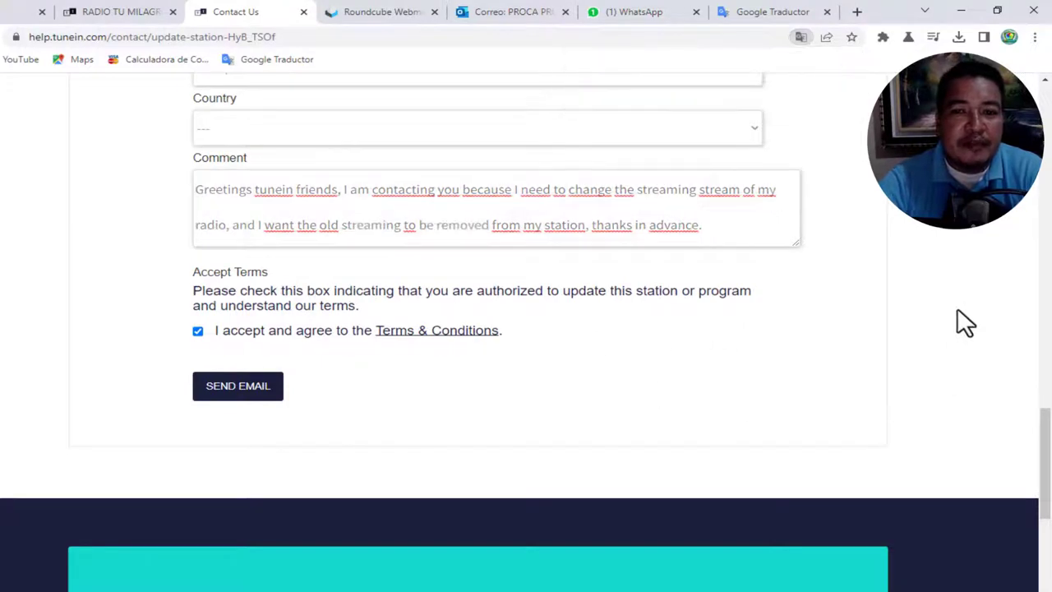
Step: Review all entries of the completed Update Station form and submit it to TuneIn
{"action": "scroll", "coordinate": [965, 322], "scroll_direction": "up", "scroll_amount": 12}
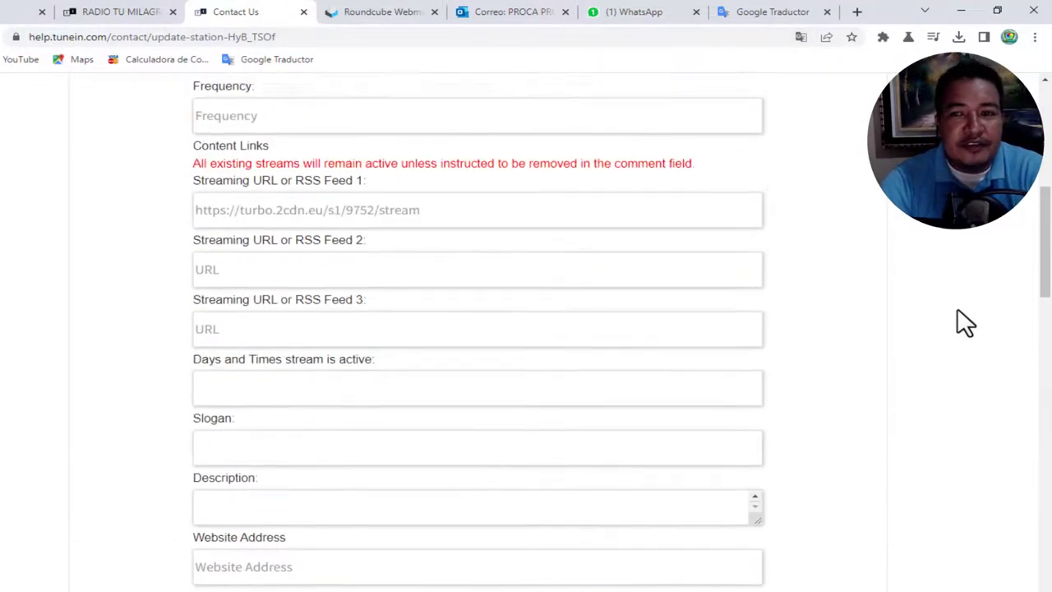
{"action": "scroll", "coordinate": [966, 322], "scroll_direction": "up", "scroll_amount": 6}
{"action": "scroll", "coordinate": [965, 322], "scroll_direction": "down", "scroll_amount": 7}
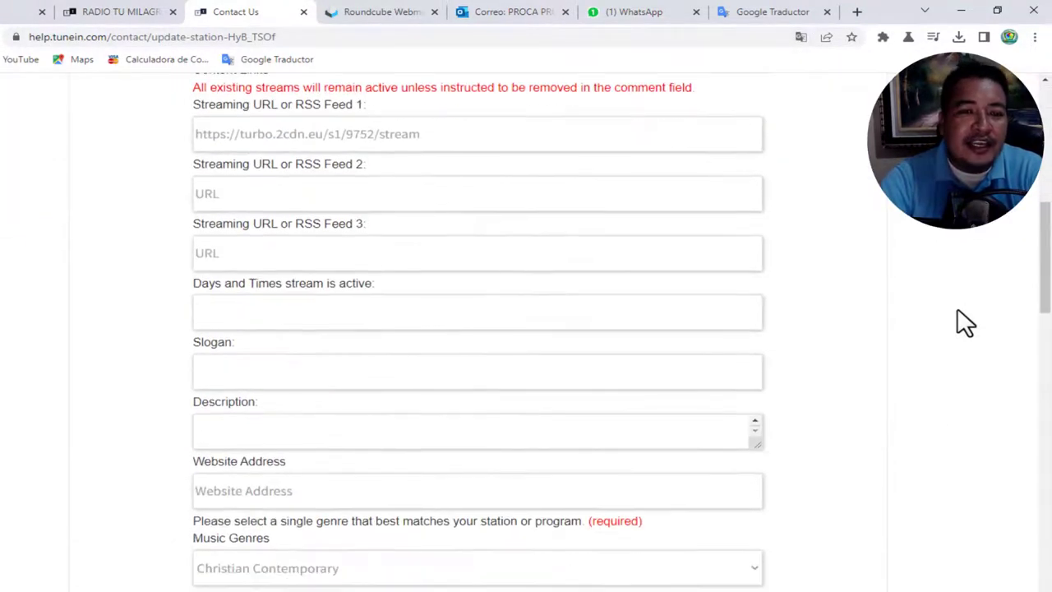
{"action": "scroll", "coordinate": [966, 322], "scroll_direction": "up", "scroll_amount": 6}
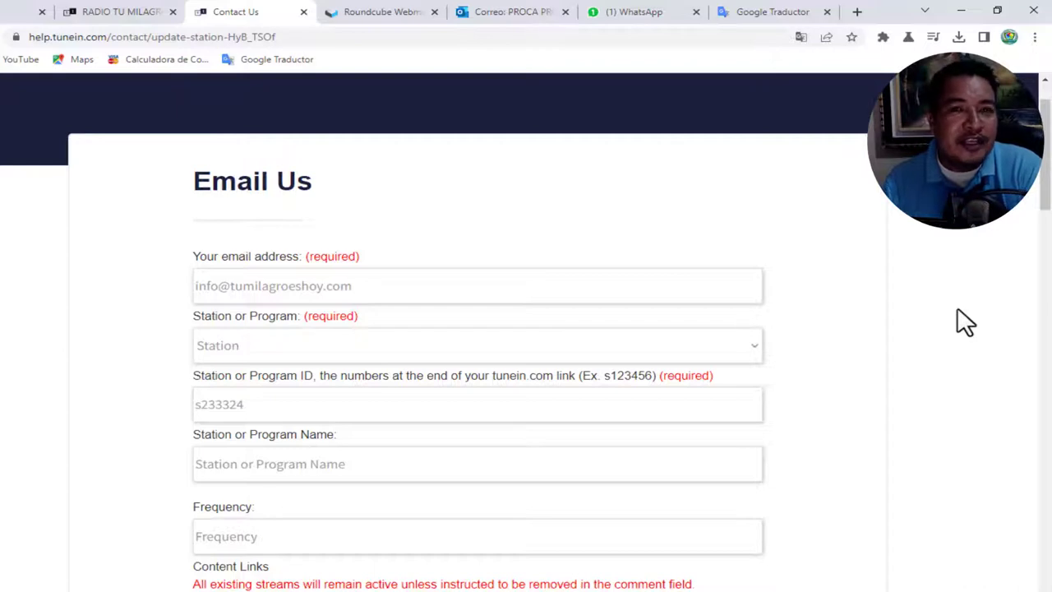
{"action": "scroll", "coordinate": [887, 329], "scroll_direction": "down", "scroll_amount": 20}
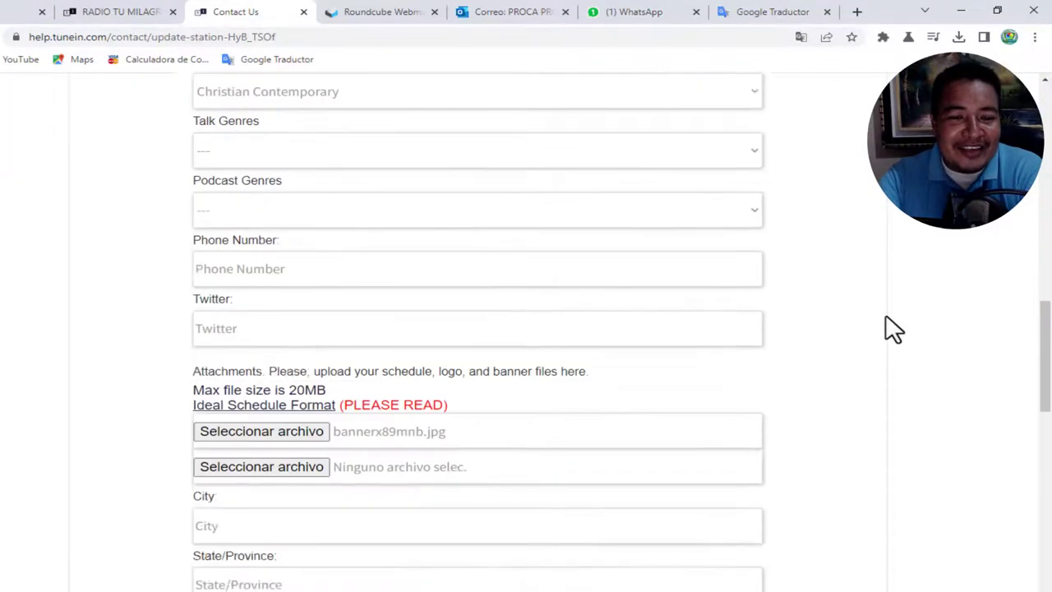
{"action": "scroll", "coordinate": [893, 329], "scroll_direction": "down", "scroll_amount": 4}
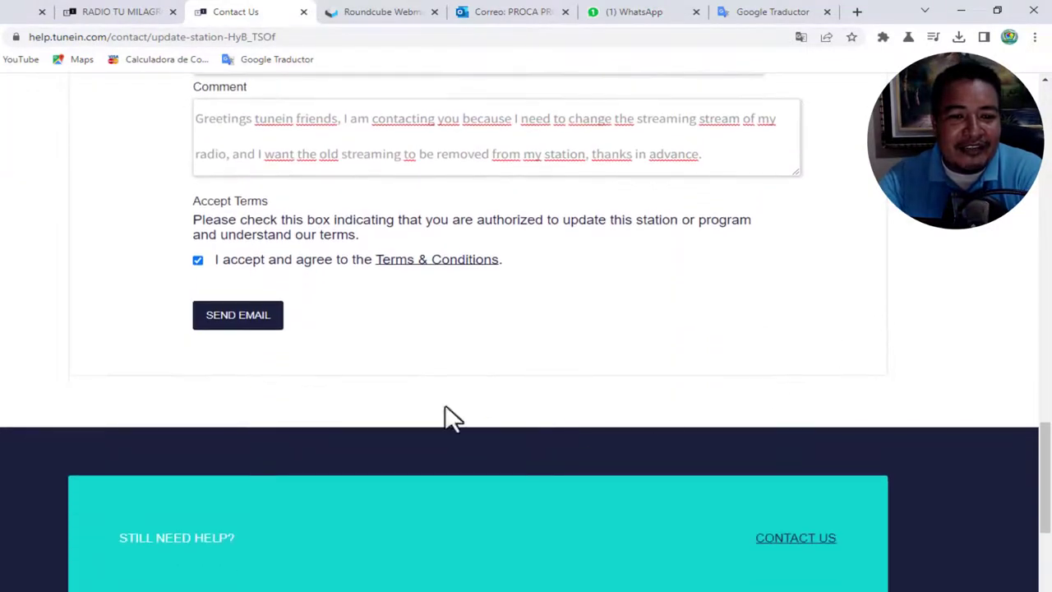
{"action": "left_click", "coordinate": [256, 324]}
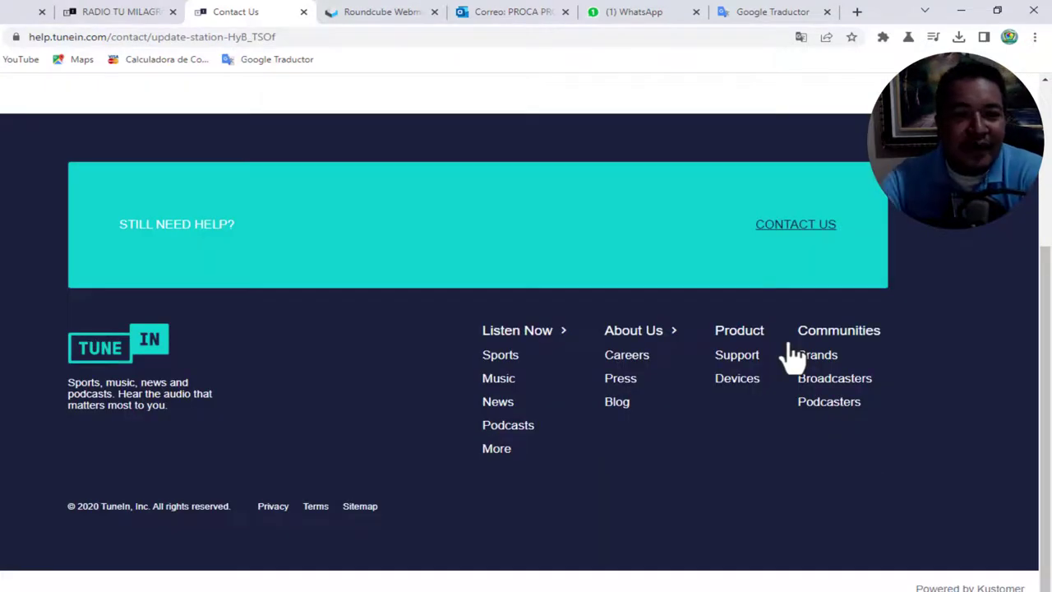
Step: Examine the response on TuneIn's contact page after submitting the form
{"action": "scroll", "coordinate": [781, 347], "scroll_direction": "up", "scroll_amount": 3}
{"action": "left_click_drag", "start_coordinate": [194, 258], "coordinate": [443, 276]}
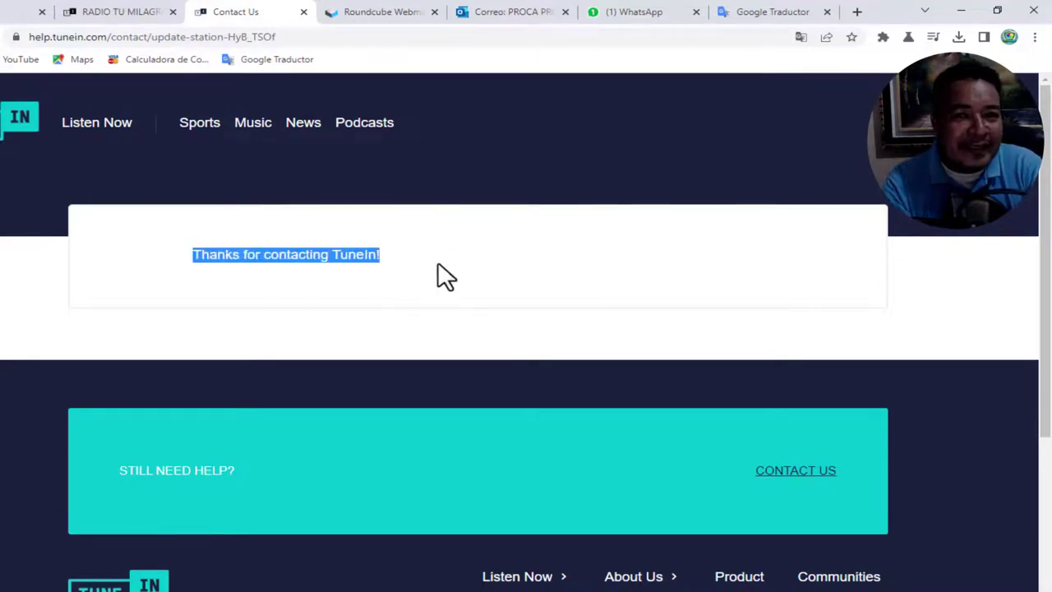
{"action": "left_click", "coordinate": [443, 275]}
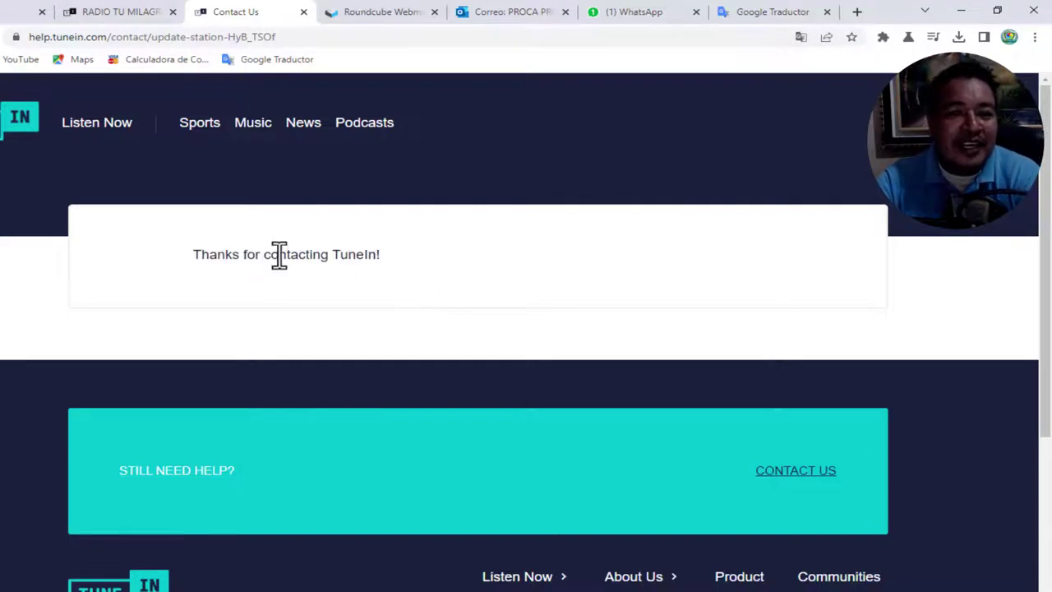
{"action": "left_click_drag", "start_coordinate": [196, 255], "coordinate": [415, 262]}
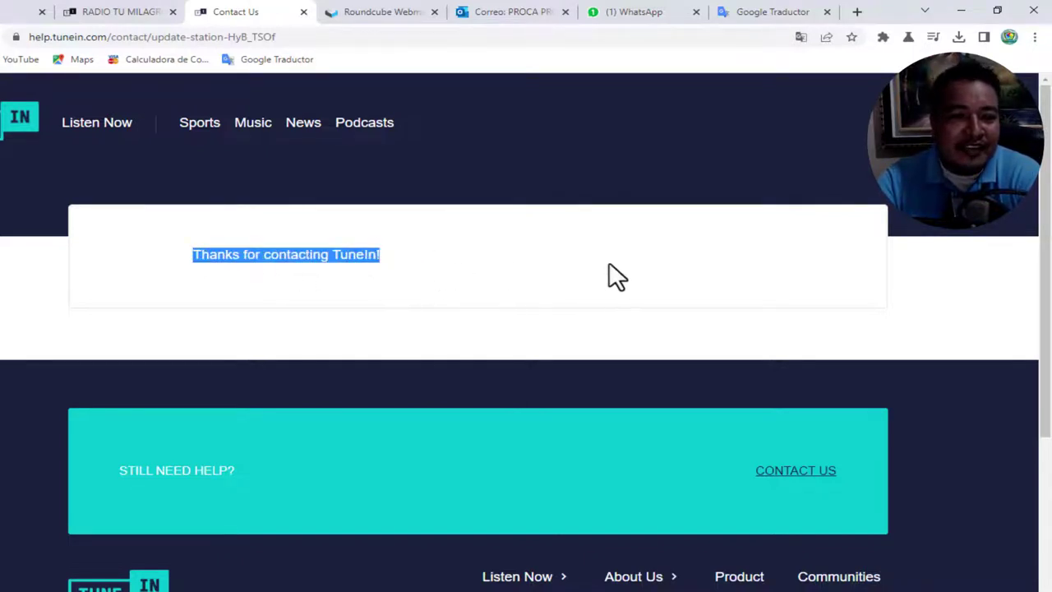
{"action": "left_click", "coordinate": [444, 261]}
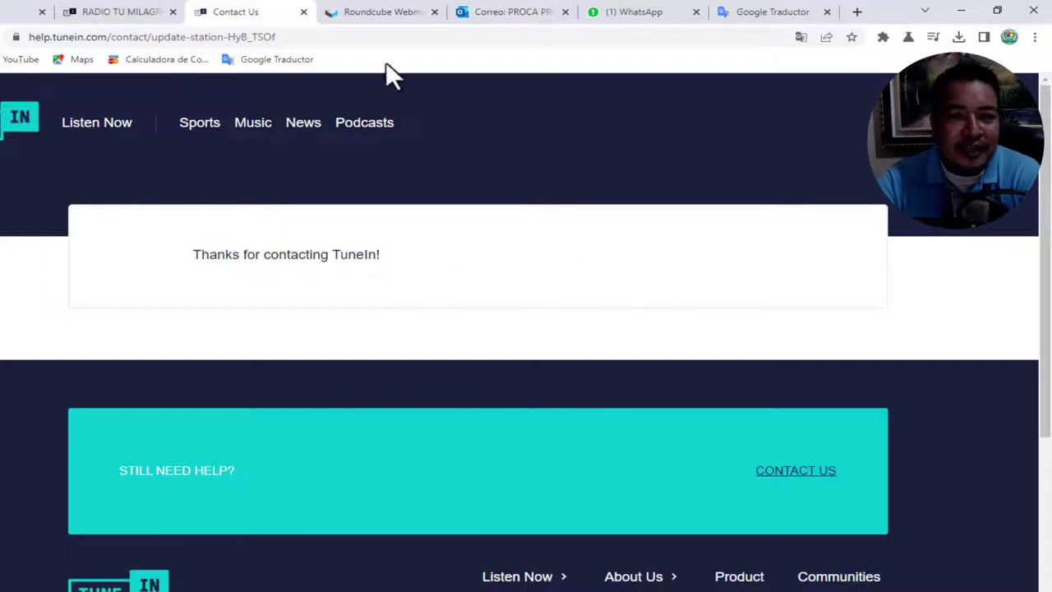
Step: Check the drafts folder and inbox in Roundcube webmail for TuneIn's reply, and return to the TuneIn contact page
{"action": "left_click", "coordinate": [386, 13]}
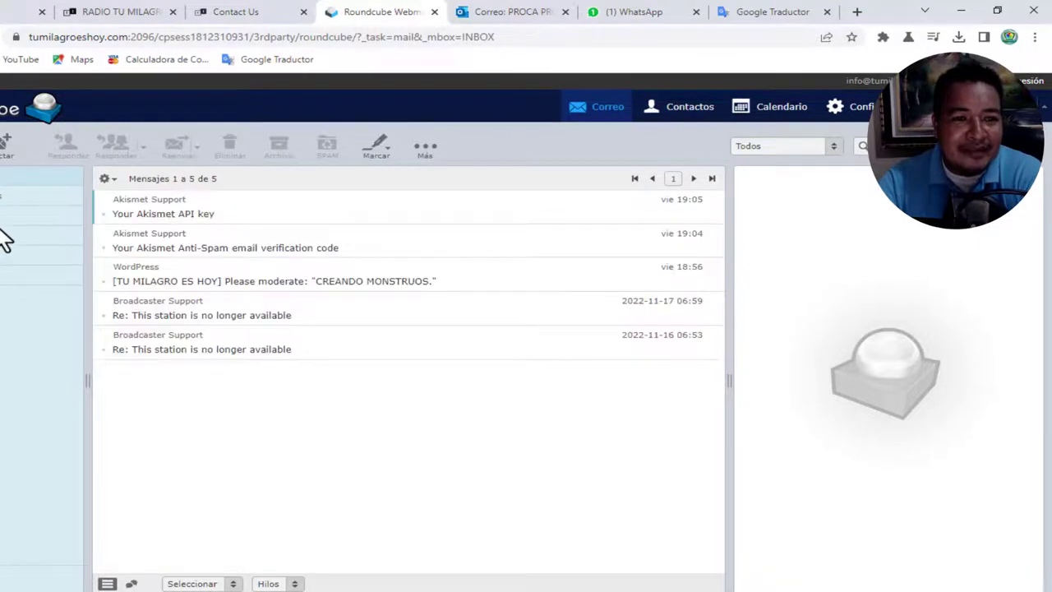
{"action": "left_click", "coordinate": [8, 195]}
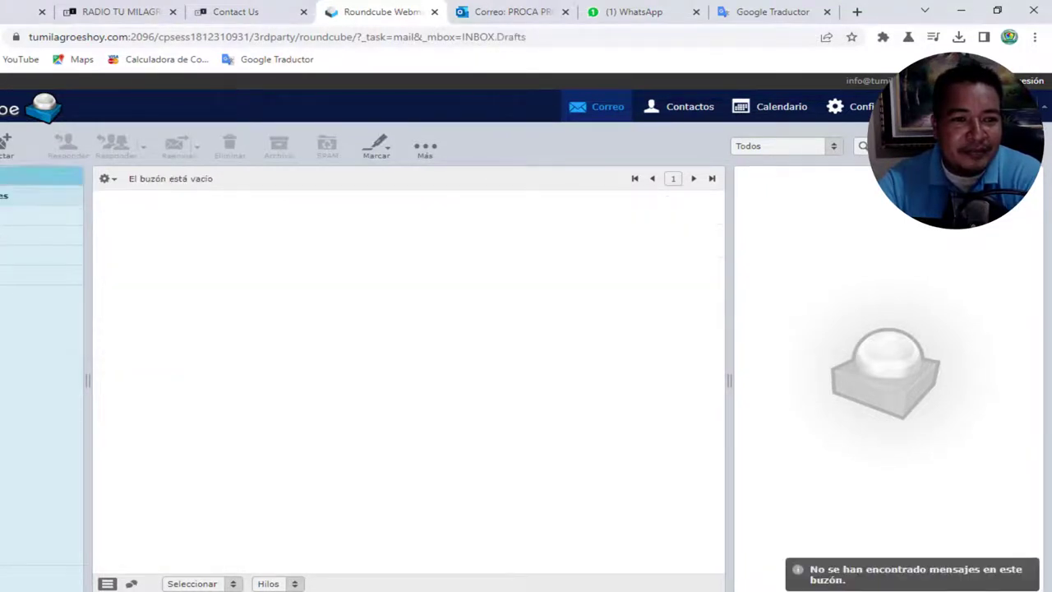
{"action": "left_click", "coordinate": [8, 175]}
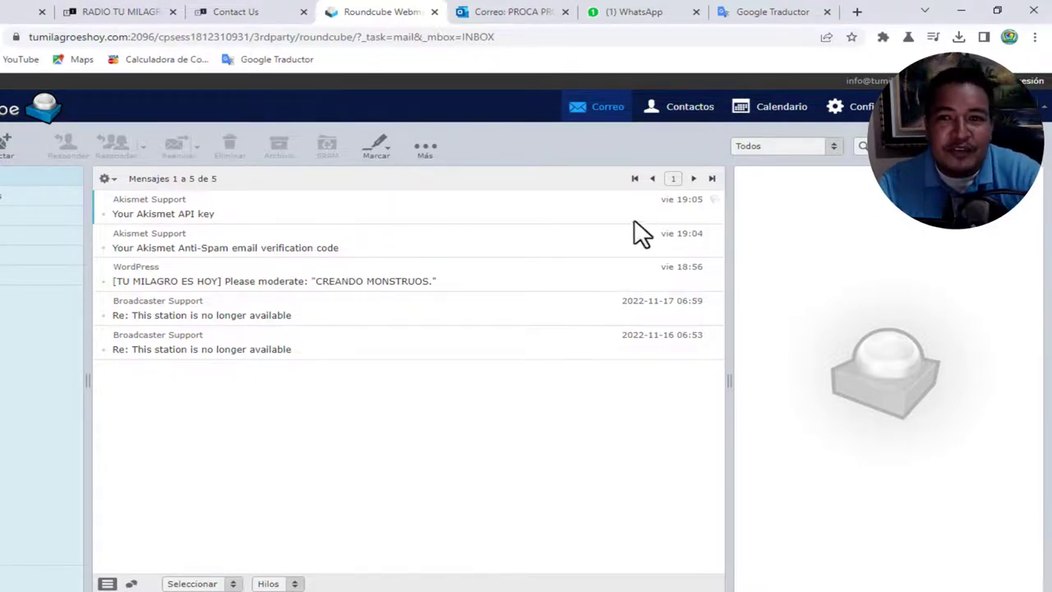
{"action": "left_click", "coordinate": [253, 14]}
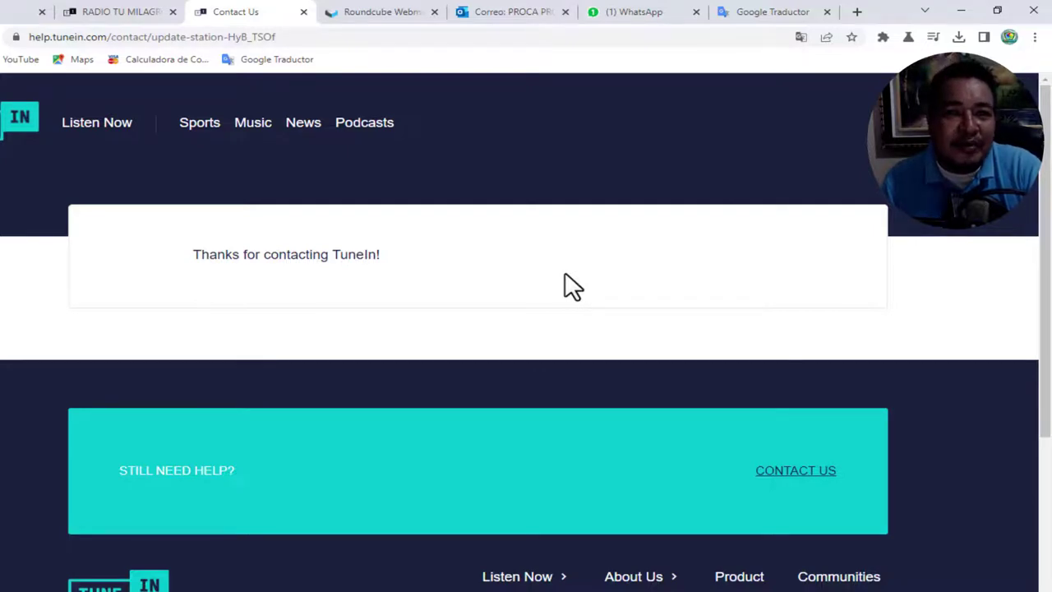
Step: Open Broadcaster Support's "Re: Update Station Contact Form Message" in the Roundcube inbox and allow its blocked remote content
{"action": "left_click", "coordinate": [380, 13]}
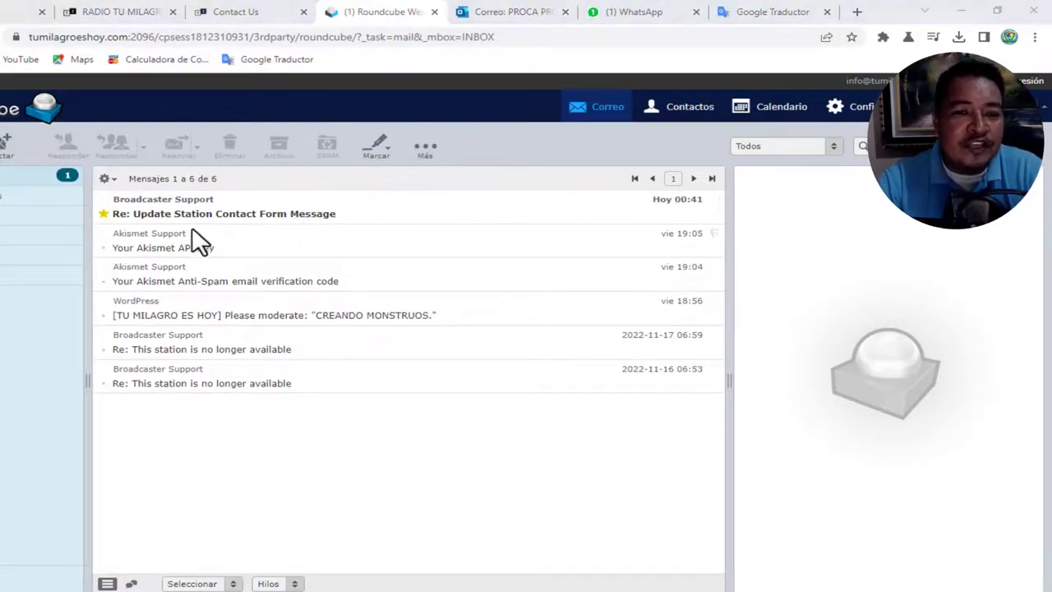
{"action": "left_click", "coordinate": [228, 214]}
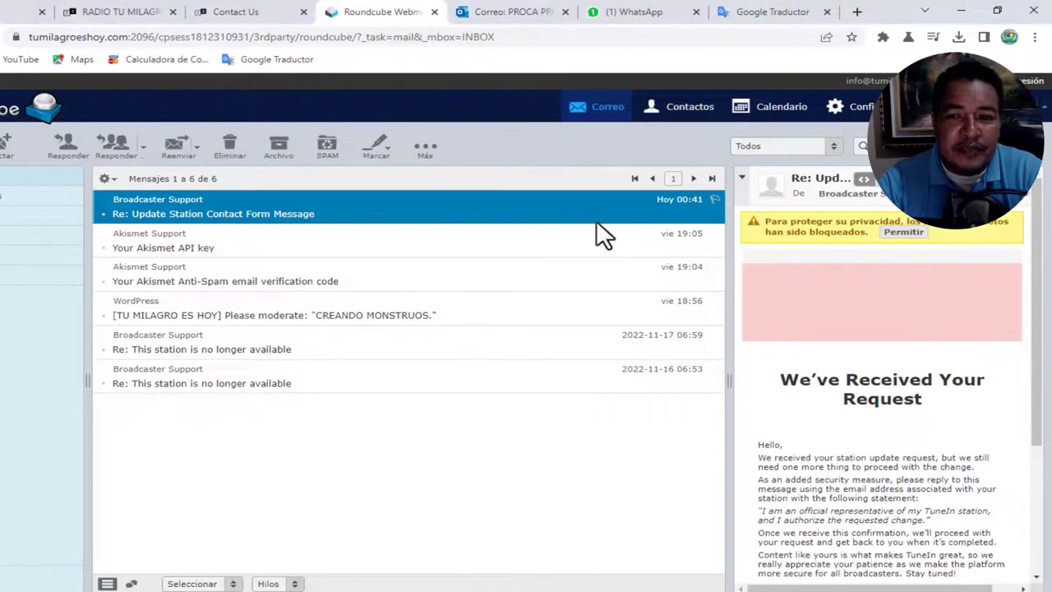
{"action": "left_click", "coordinate": [909, 234]}
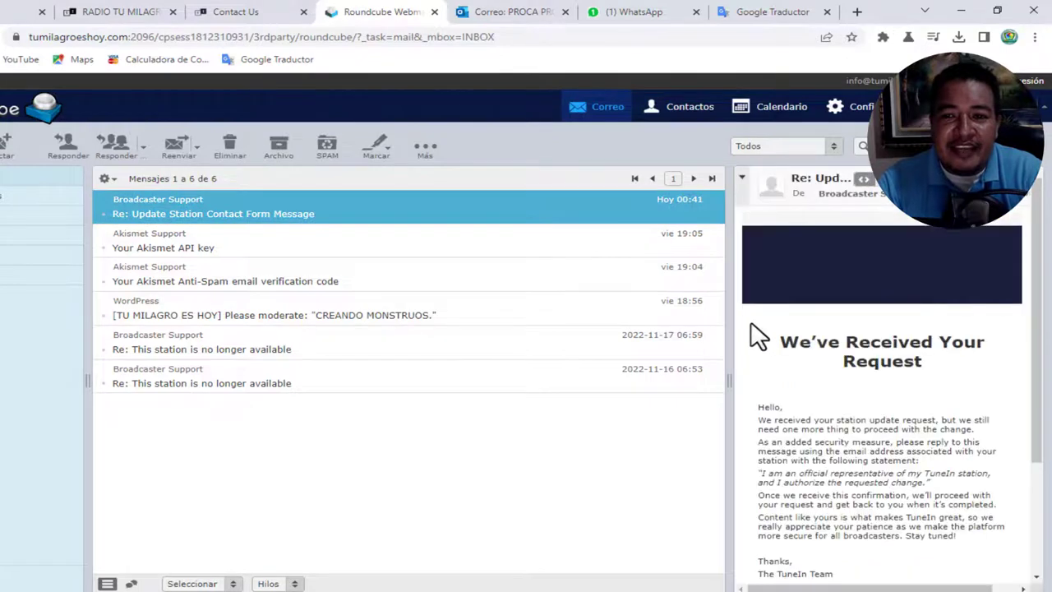